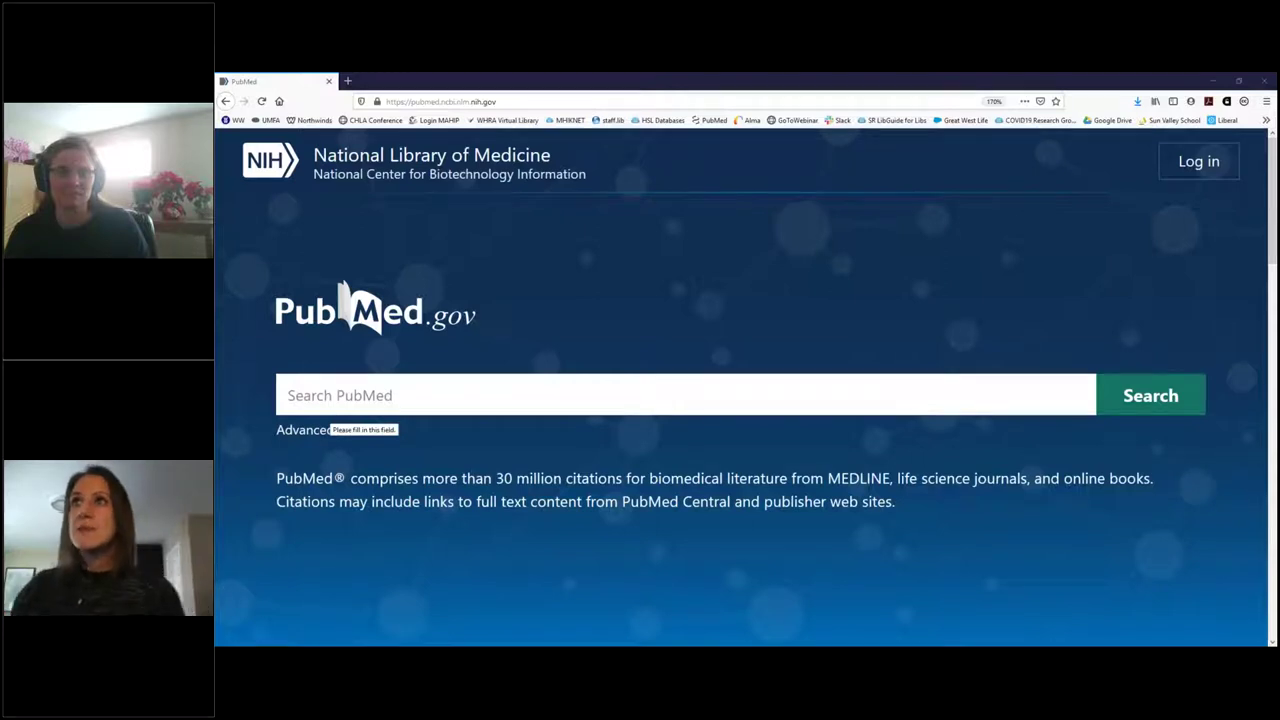
Step: Examine the homepage's Find tools, Explore links, Trending Articles and Latest Literature sections
{"action": "left_click", "coordinate": [322, 395]}
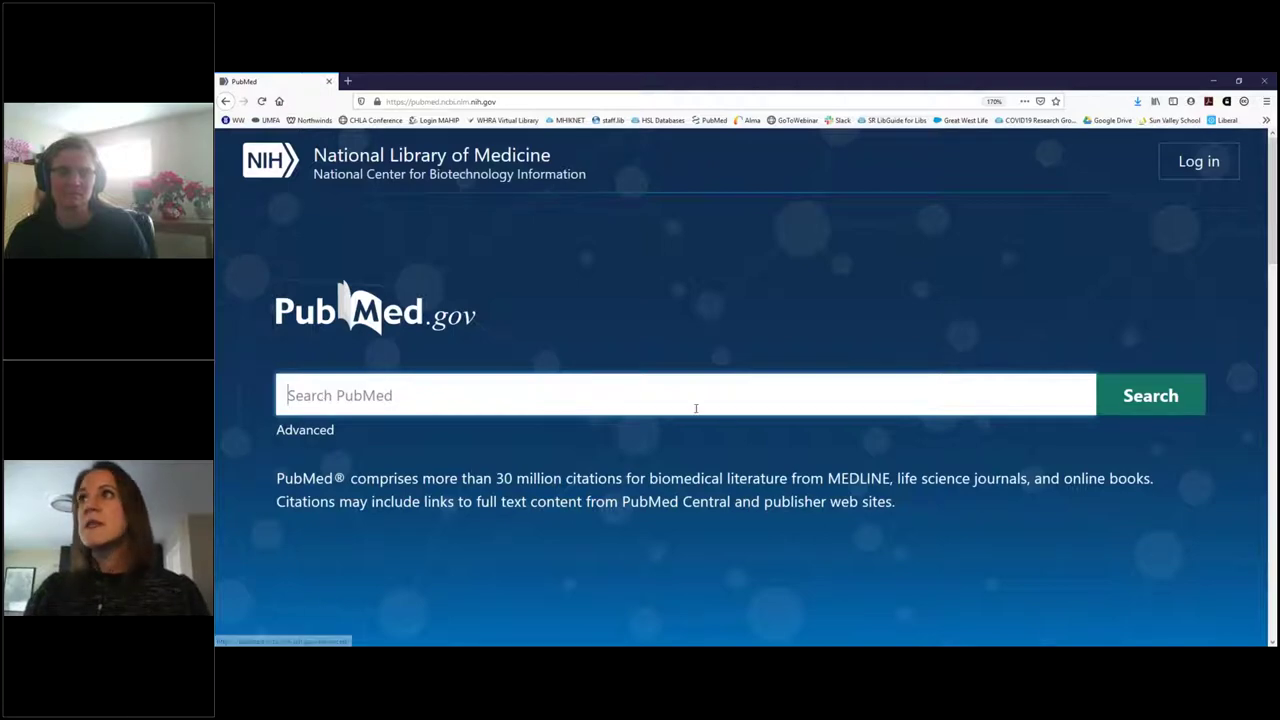
{"action": "scroll", "coordinate": [694, 406], "scroll_direction": "down", "scroll_amount": 5}
{"action": "scroll", "coordinate": [698, 418], "scroll_direction": "down", "scroll_amount": 1}
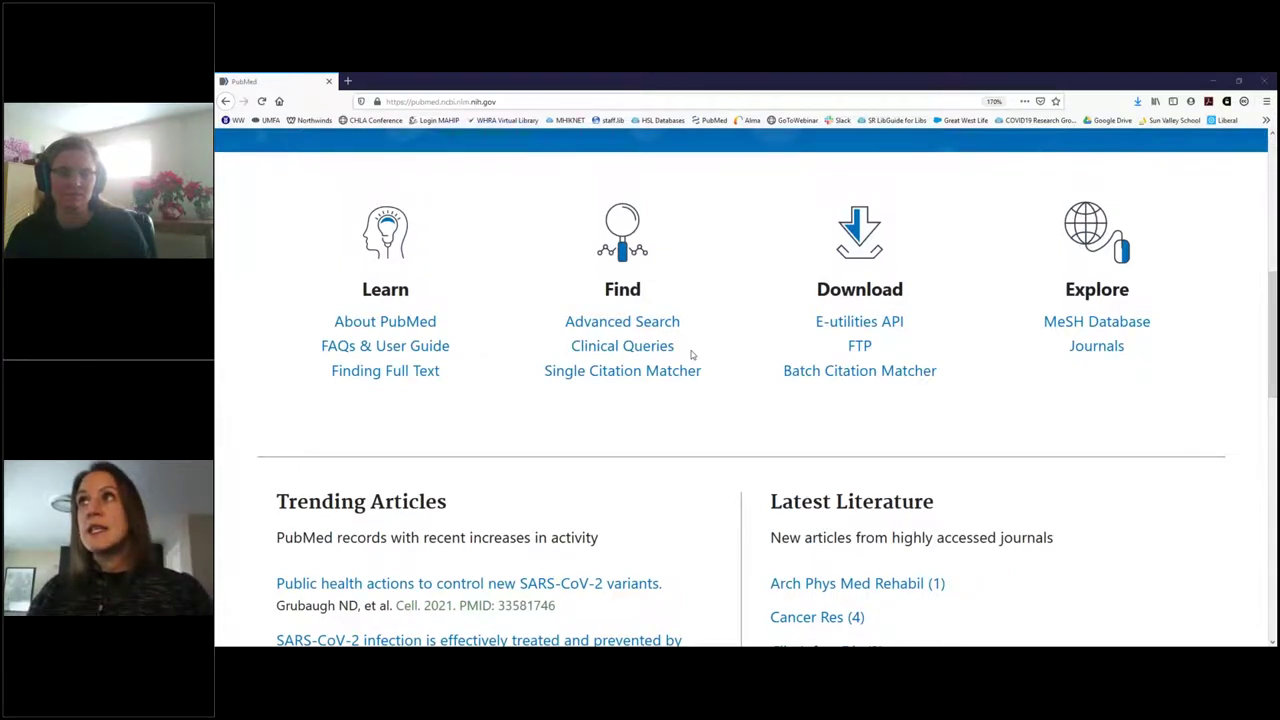
{"action": "left_click_drag", "start_coordinate": [692, 352], "coordinate": [571, 346]}
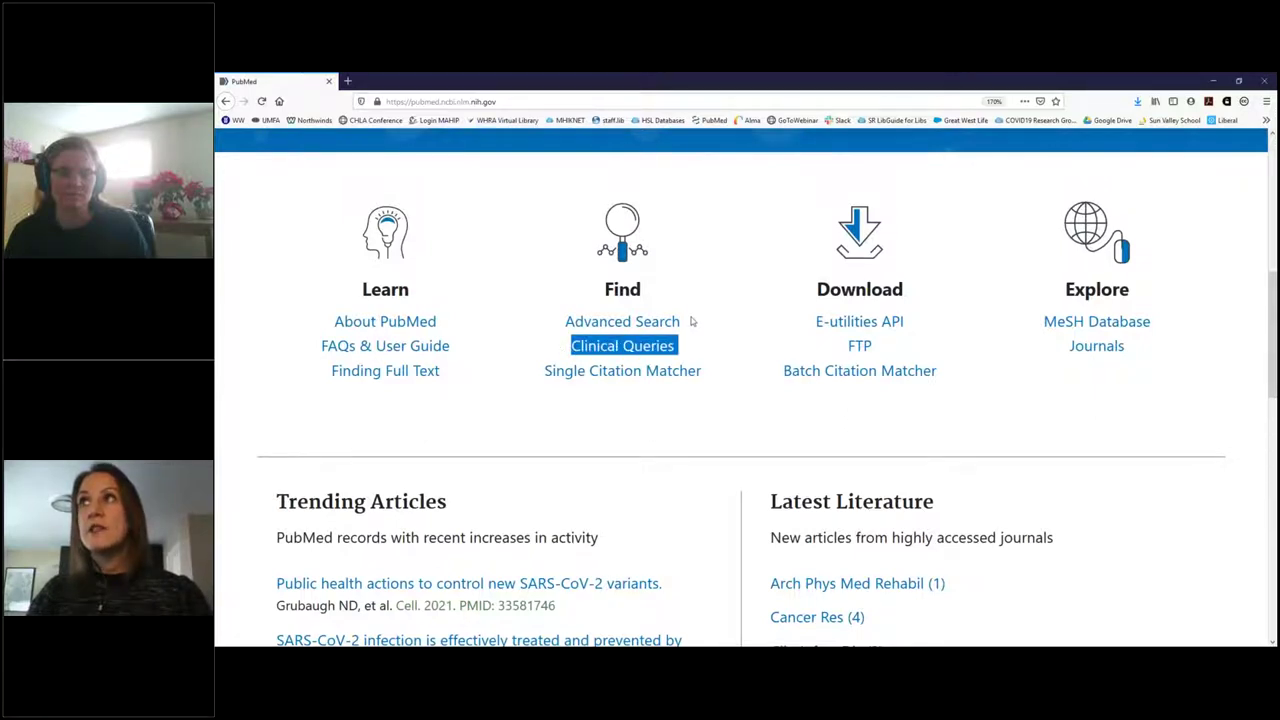
{"action": "left_click_drag", "start_coordinate": [692, 322], "coordinate": [523, 331]}
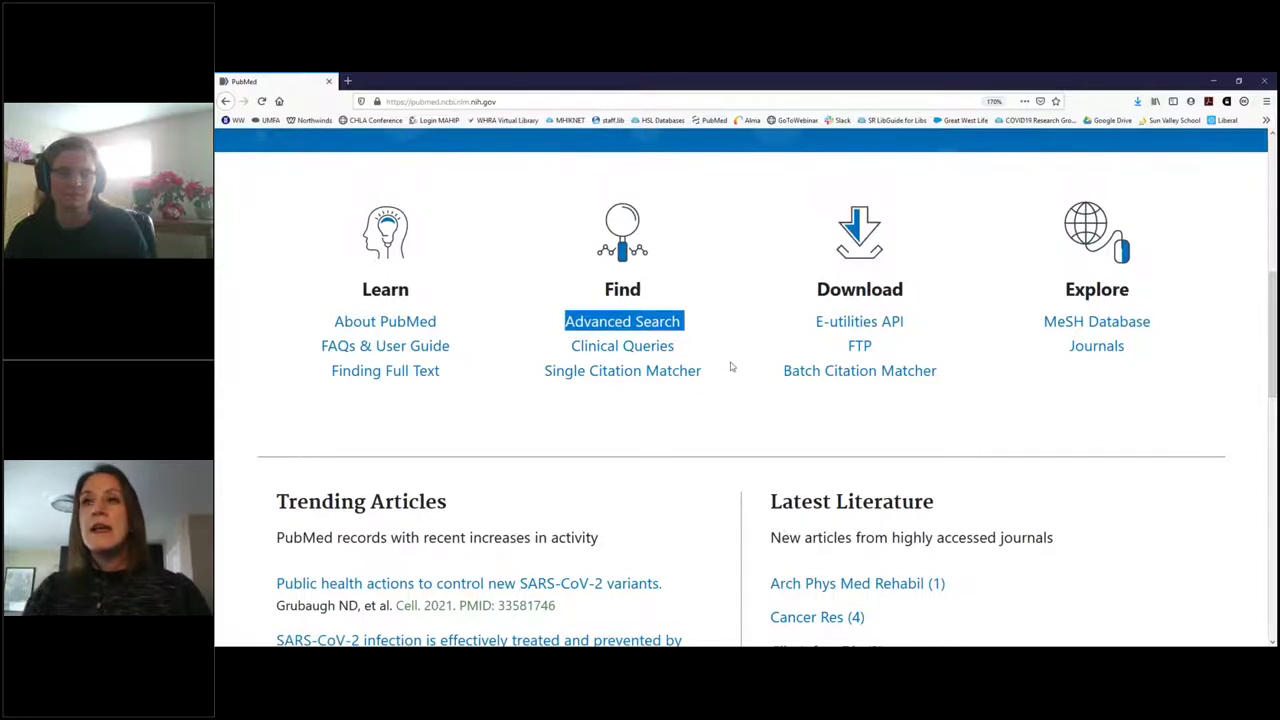
{"action": "left_click_drag", "start_coordinate": [716, 371], "coordinate": [530, 379]}
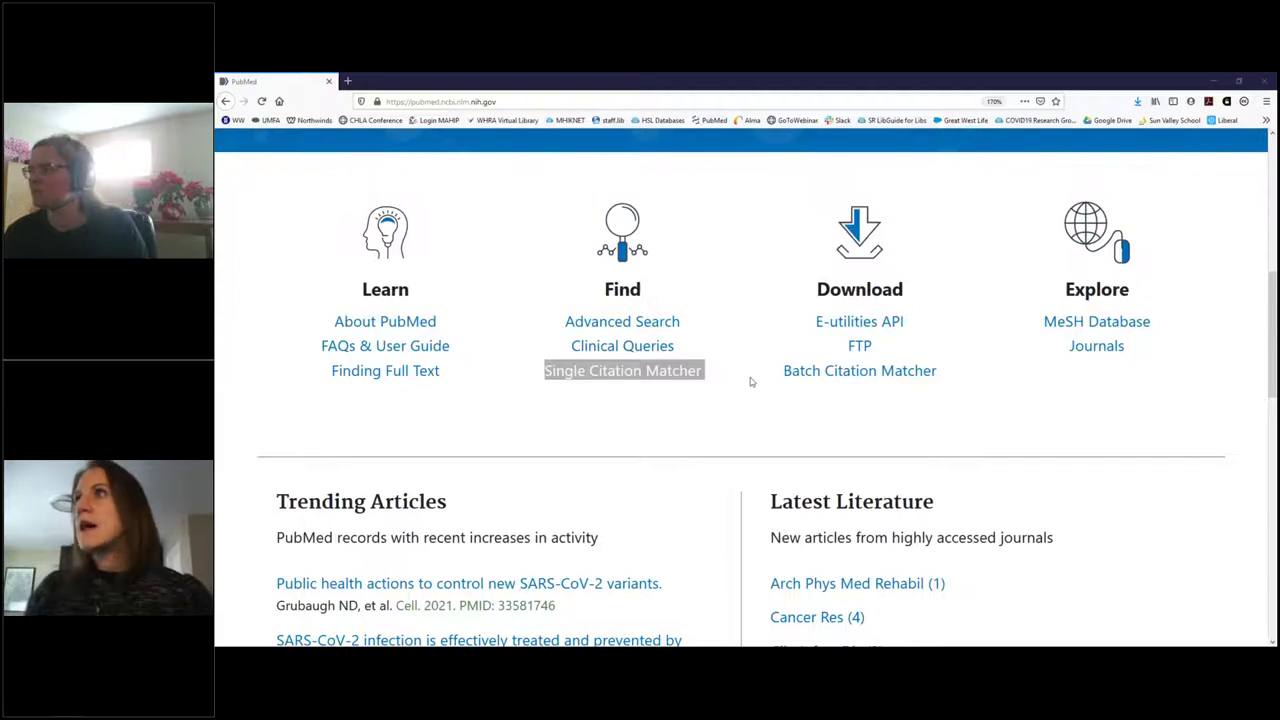
{"action": "left_click", "coordinate": [682, 419]}
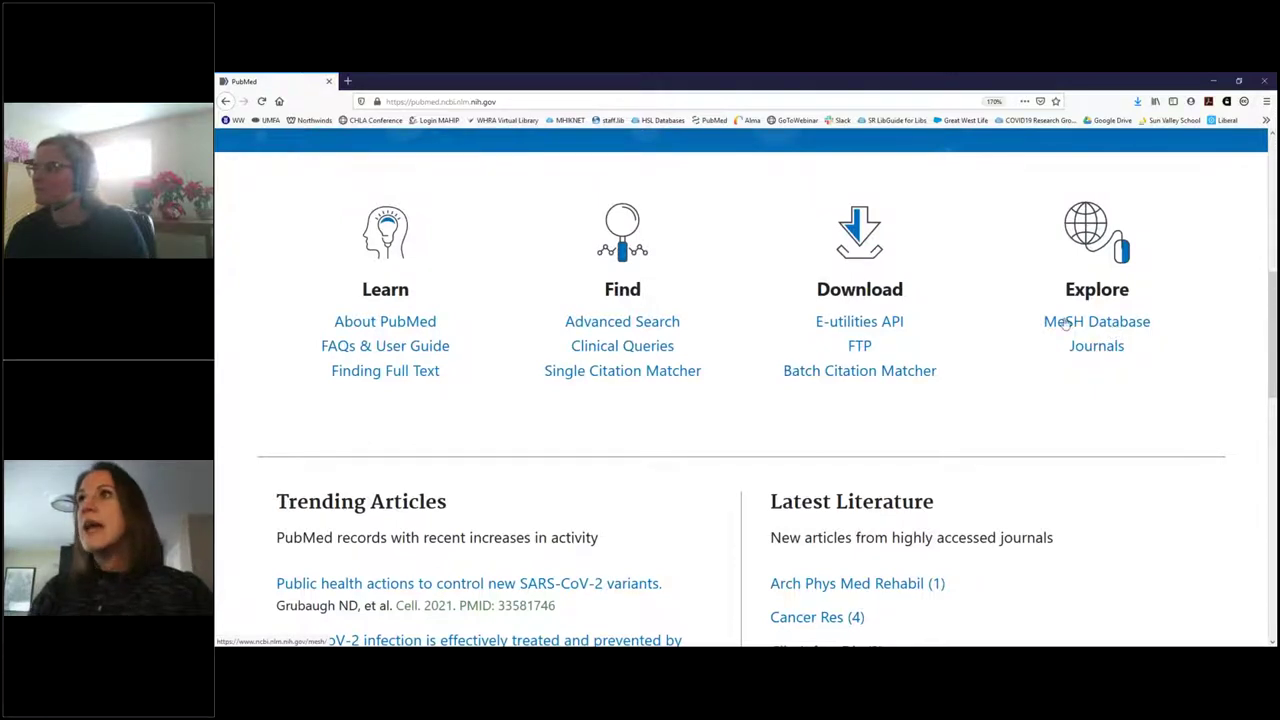
{"action": "scroll", "coordinate": [1097, 323], "scroll_direction": "down", "scroll_amount": 3}
{"action": "scroll", "coordinate": [377, 224], "scroll_direction": "down", "scroll_amount": 4}
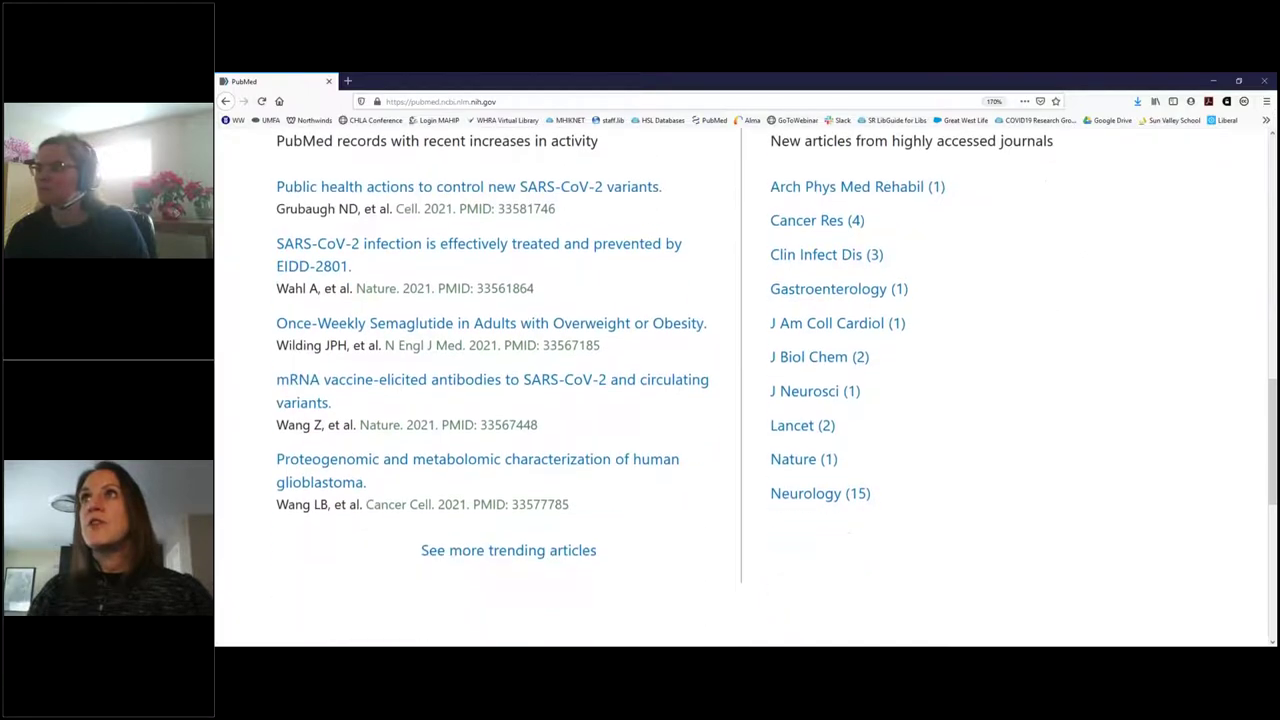
{"action": "scroll", "coordinate": [377, 224], "scroll_direction": "up", "scroll_amount": 2}
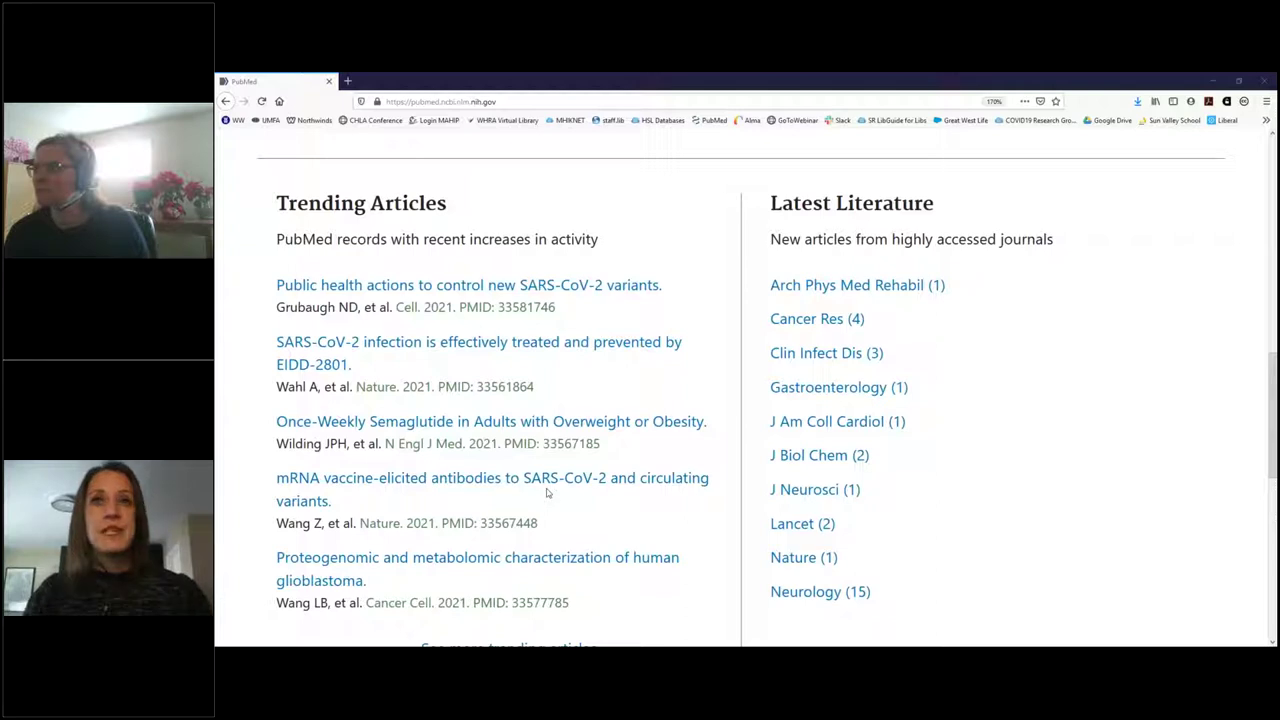
Step: Search PubMed for "honey wound care"
{"action": "scroll", "coordinate": [1059, 369], "scroll_direction": "up", "scroll_amount": 5}
{"action": "left_click", "coordinate": [431, 401]}
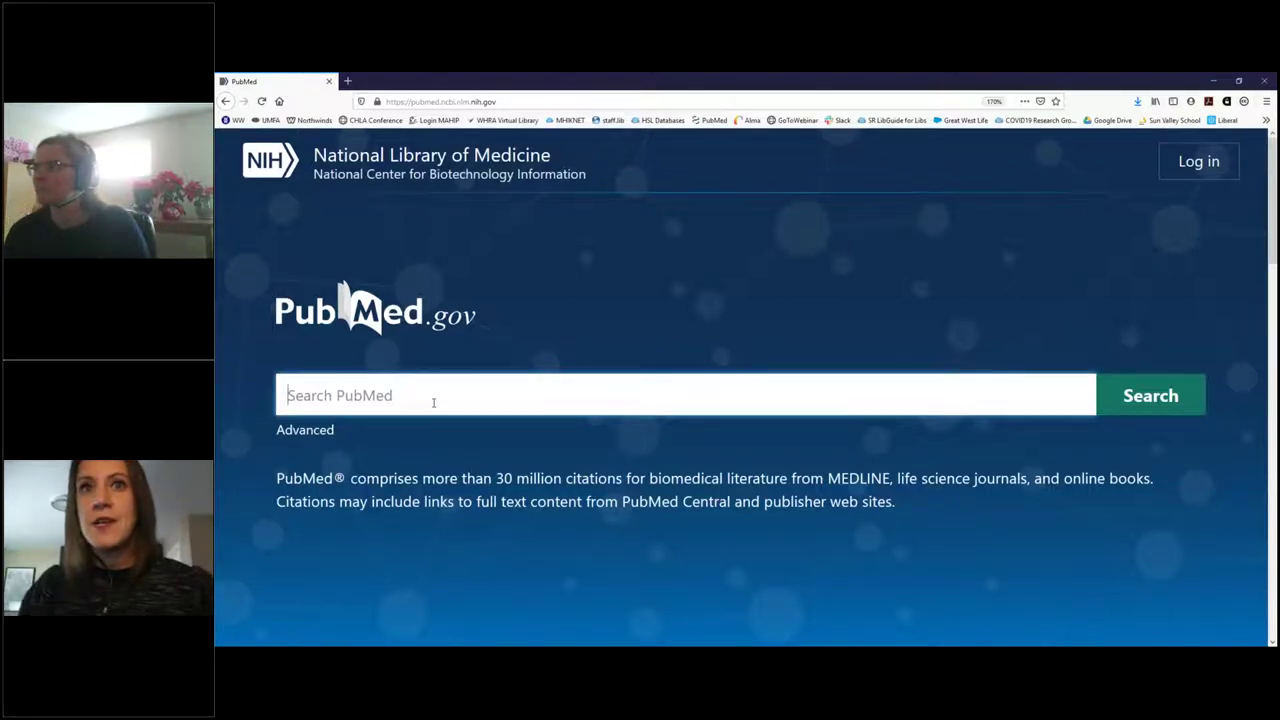
{"action": "type", "text": "h"}
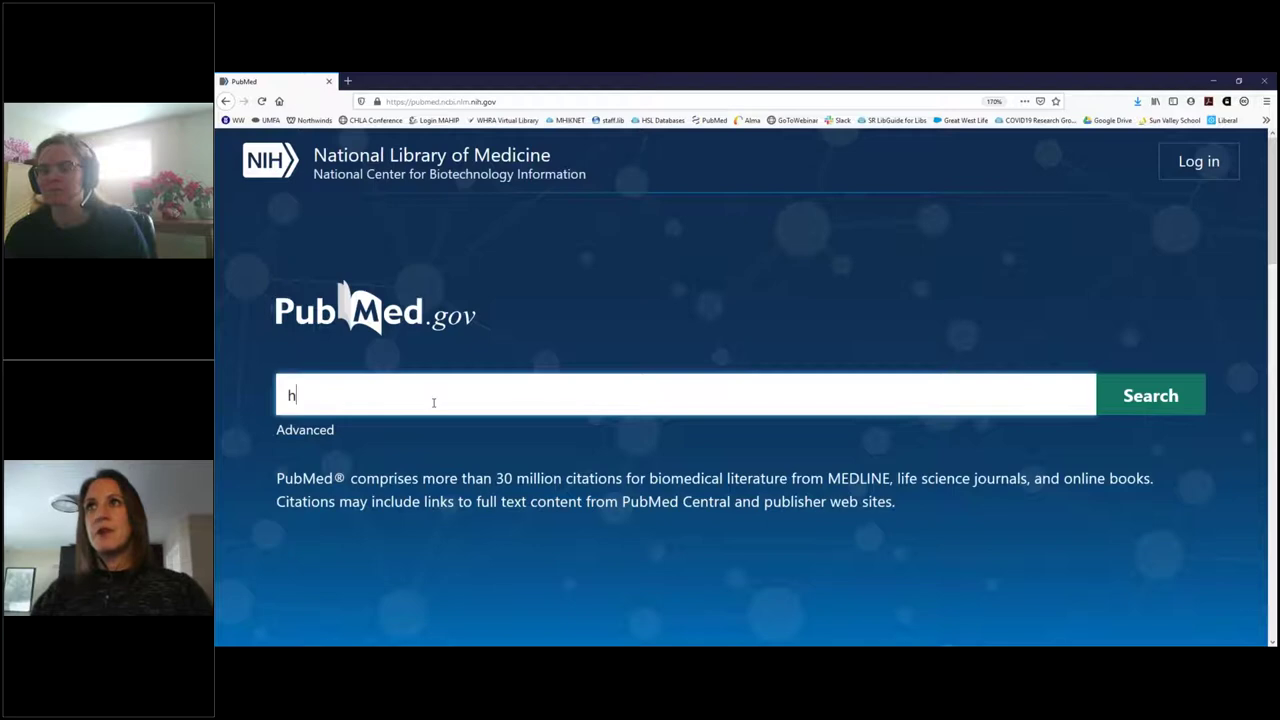
{"action": "type", "text": "oney wound"}
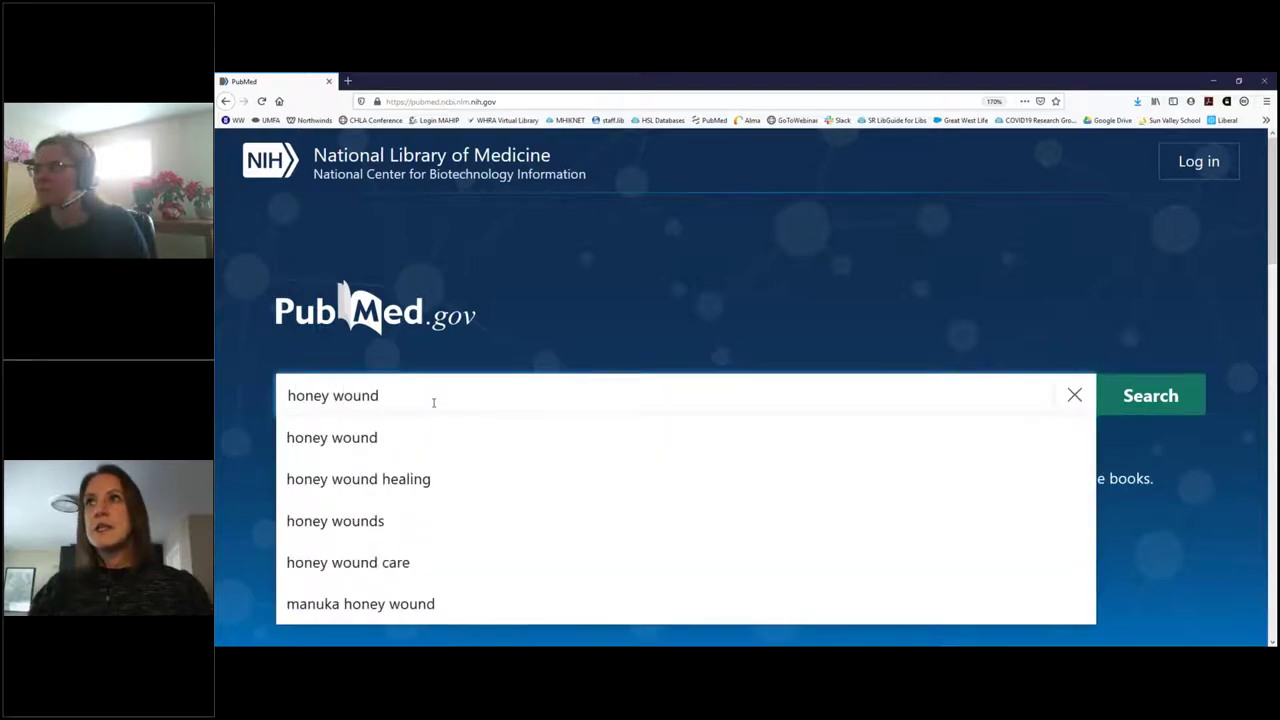
{"action": "type", "text": " care"}
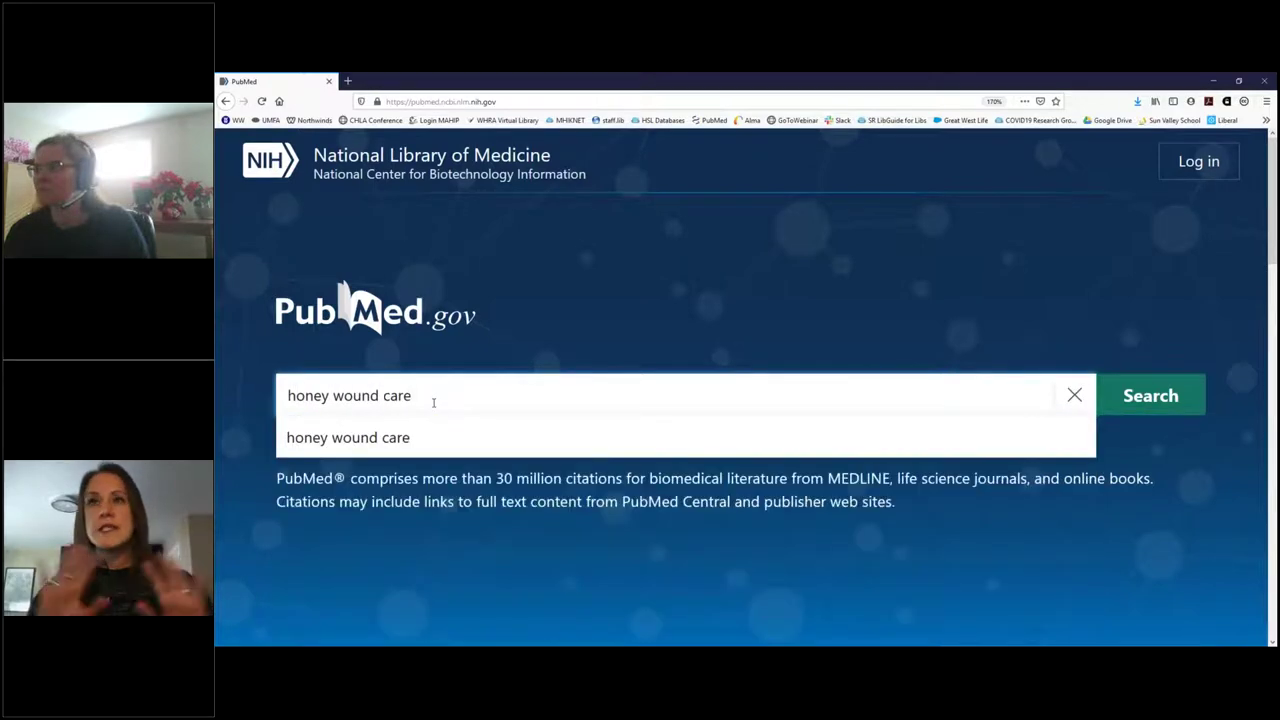
{"action": "key", "text": "Return"}
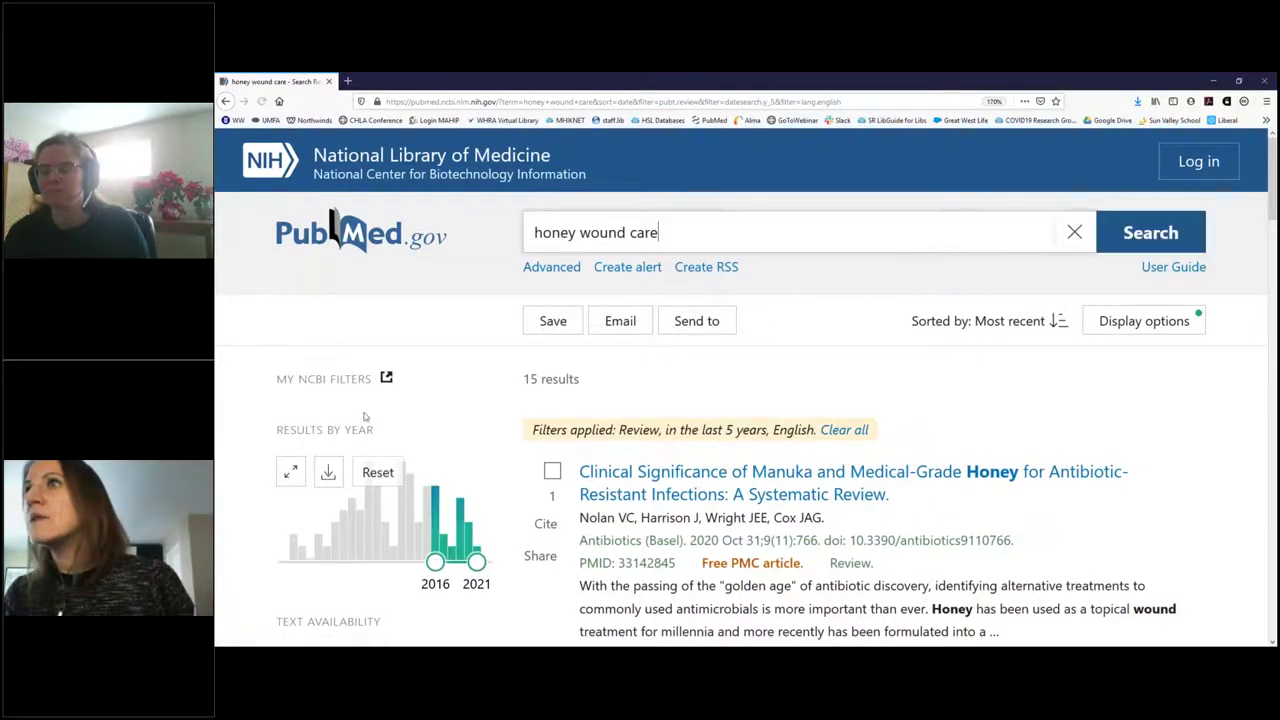
Step: Reset all filters applied to the honey wound care search results
{"action": "scroll", "coordinate": [1061, 440], "scroll_direction": "down", "scroll_amount": 3}
{"action": "scroll", "coordinate": [381, 393], "scroll_direction": "down", "scroll_amount": 3}
{"action": "scroll", "coordinate": [381, 393], "scroll_direction": "down", "scroll_amount": 1}
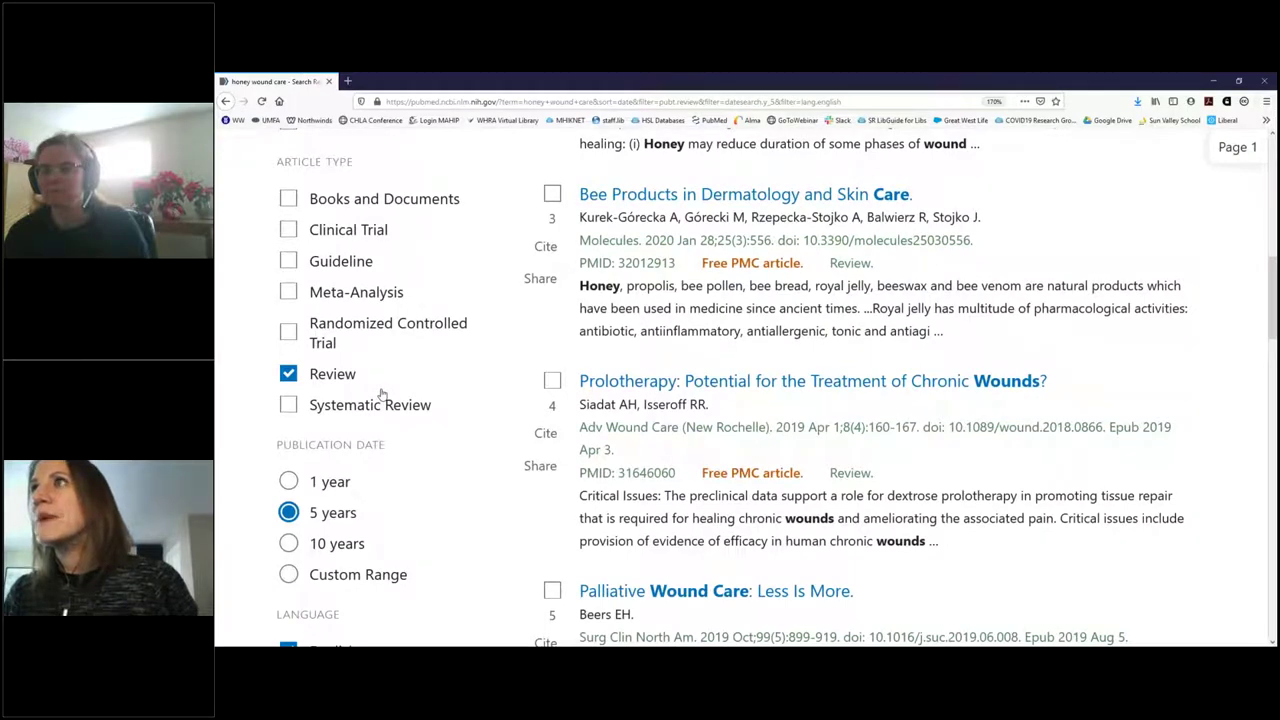
{"action": "scroll", "coordinate": [381, 393], "scroll_direction": "down", "scroll_amount": 1}
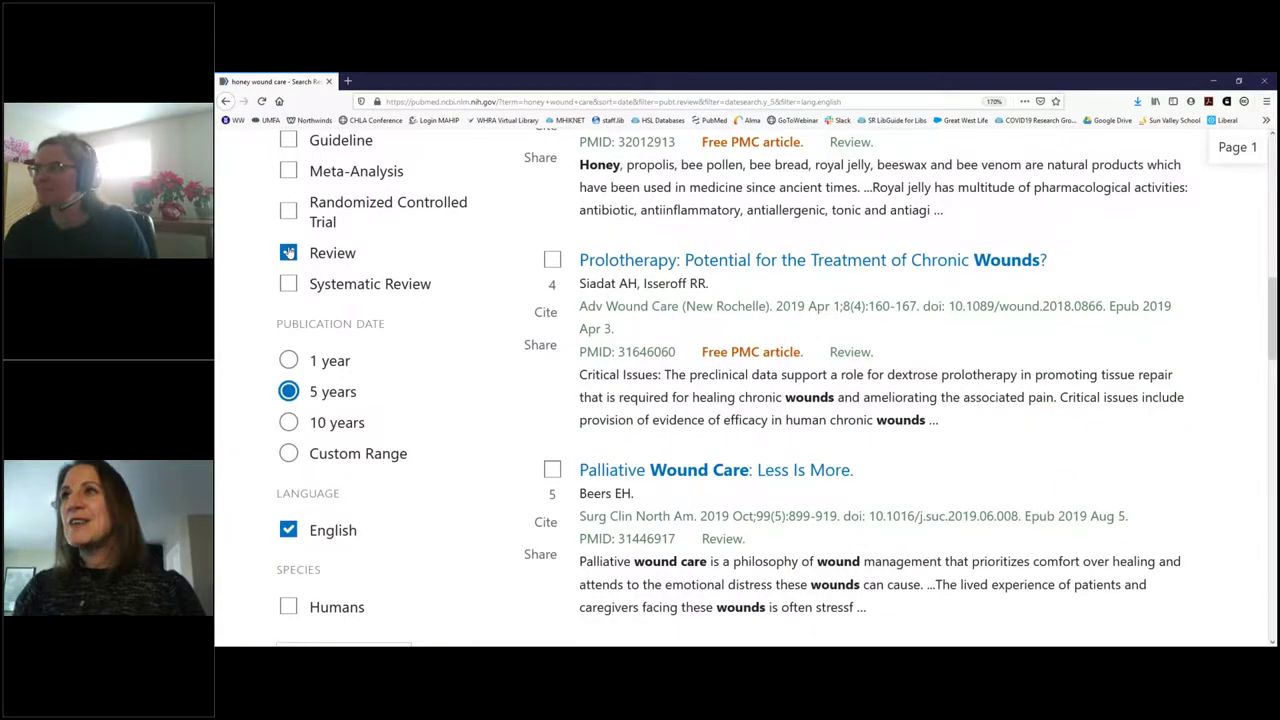
{"action": "scroll", "coordinate": [409, 517], "scroll_direction": "down", "scroll_amount": 5}
{"action": "scroll", "coordinate": [343, 423], "scroll_direction": "up", "scroll_amount": 2}
{"action": "left_click", "coordinate": [346, 422]}
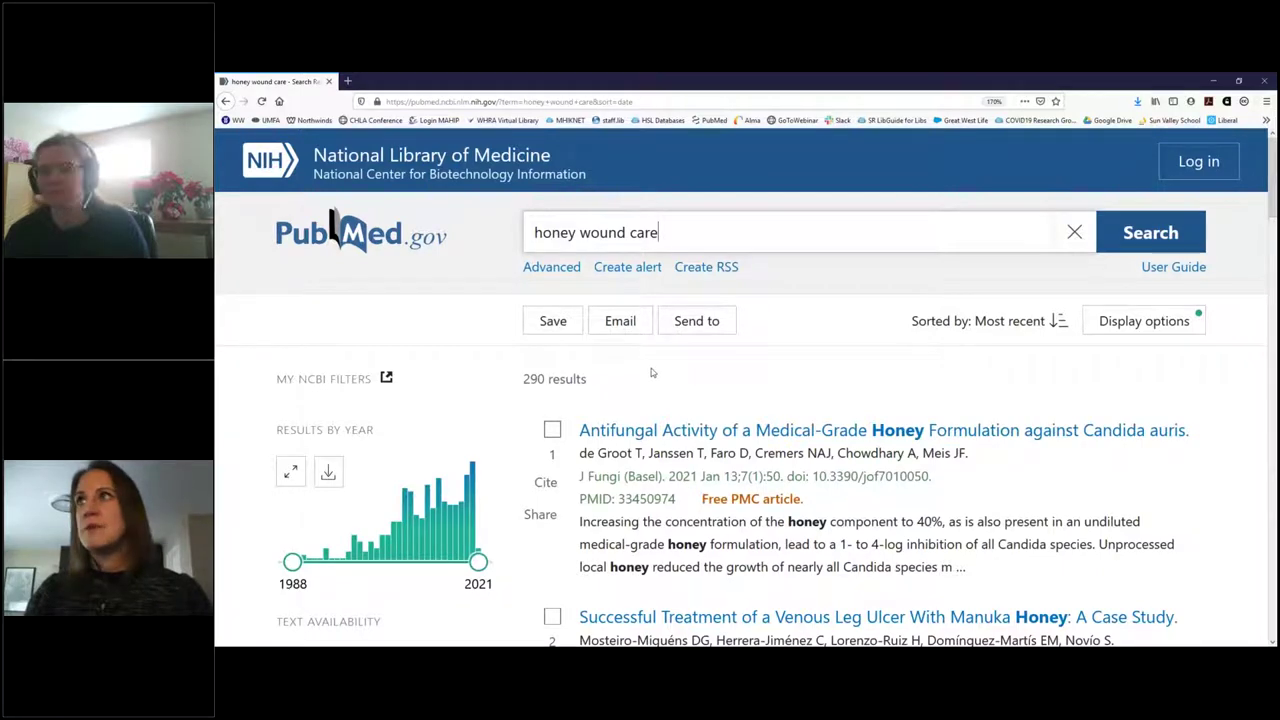
Step: Examine the Results by Year timeline for the unfiltered honey wound care results
{"action": "scroll", "coordinate": [651, 371], "scroll_direction": "down", "scroll_amount": 2}
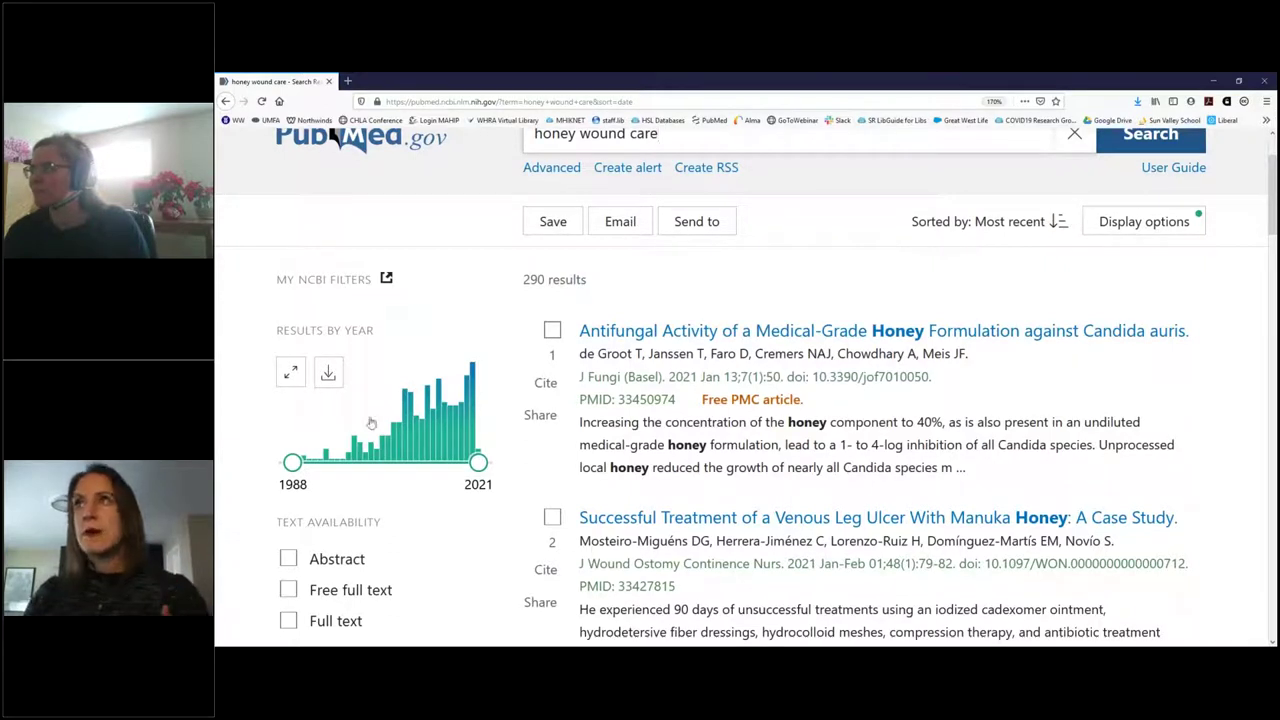
{"action": "mouse_move", "coordinate": [397, 447]}
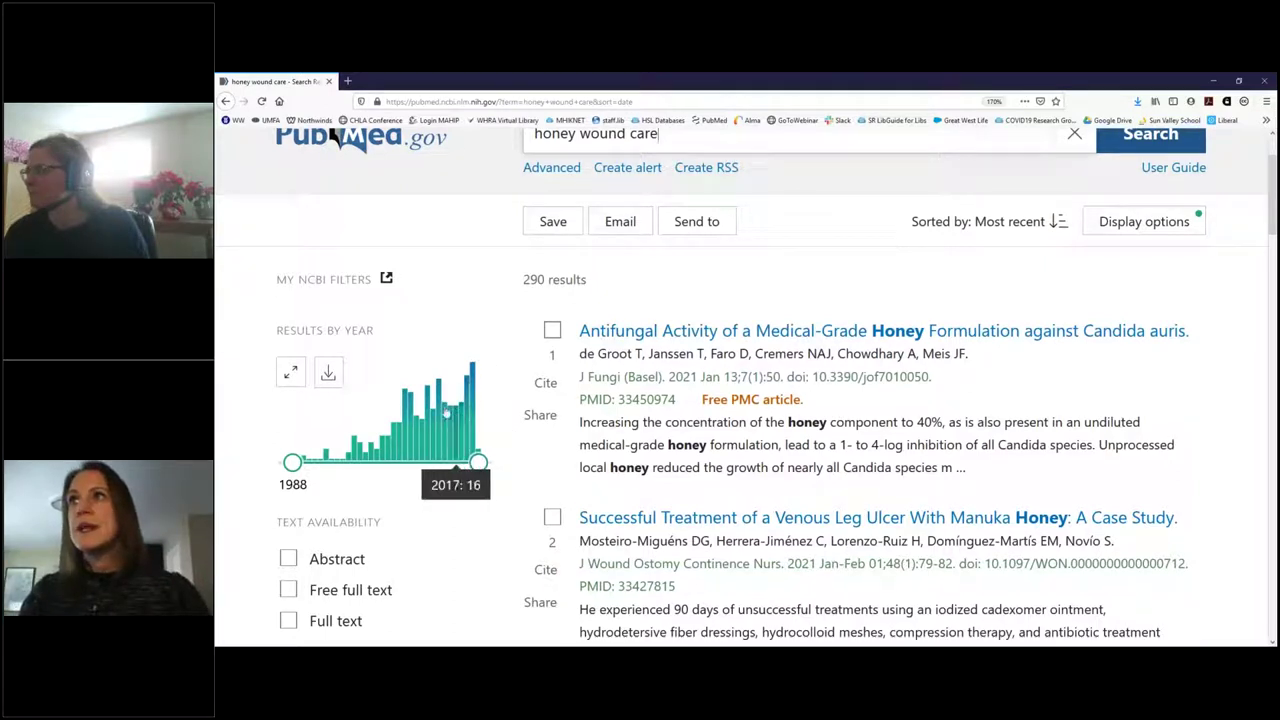
{"action": "scroll", "coordinate": [617, 381], "scroll_direction": "down", "scroll_amount": 4}
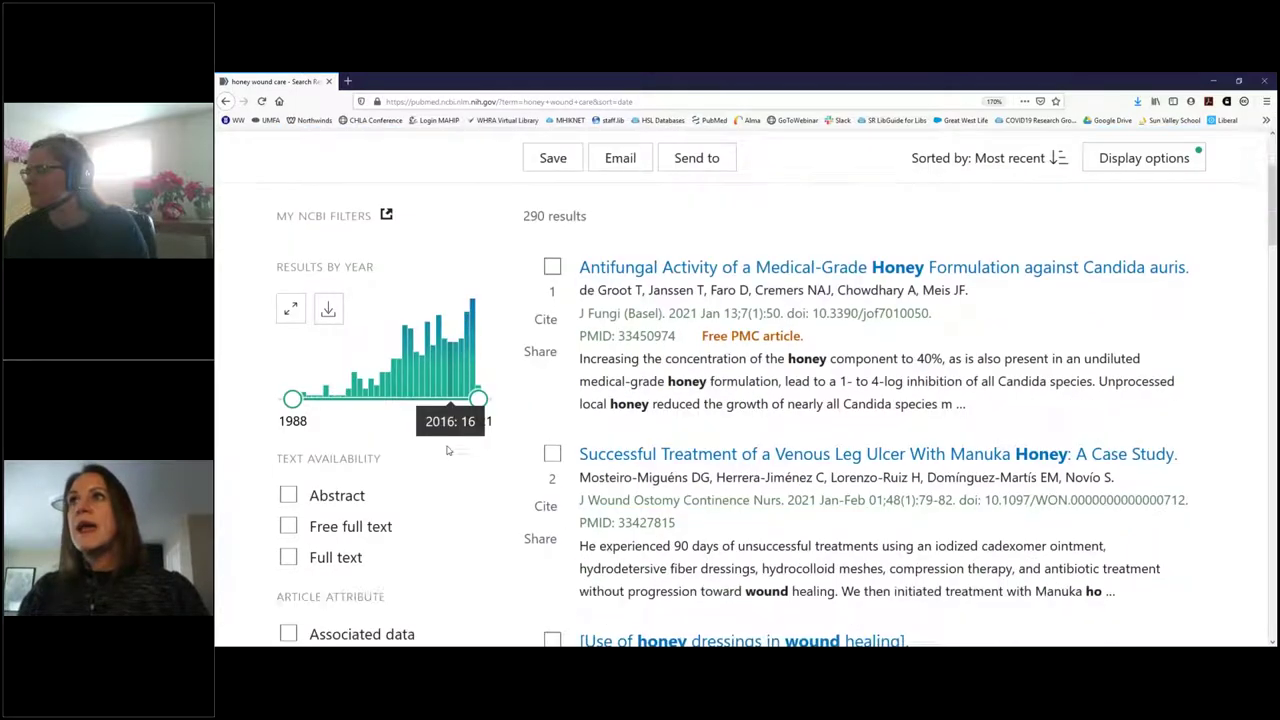
{"action": "scroll", "coordinate": [617, 381], "scroll_direction": "up", "scroll_amount": 5}
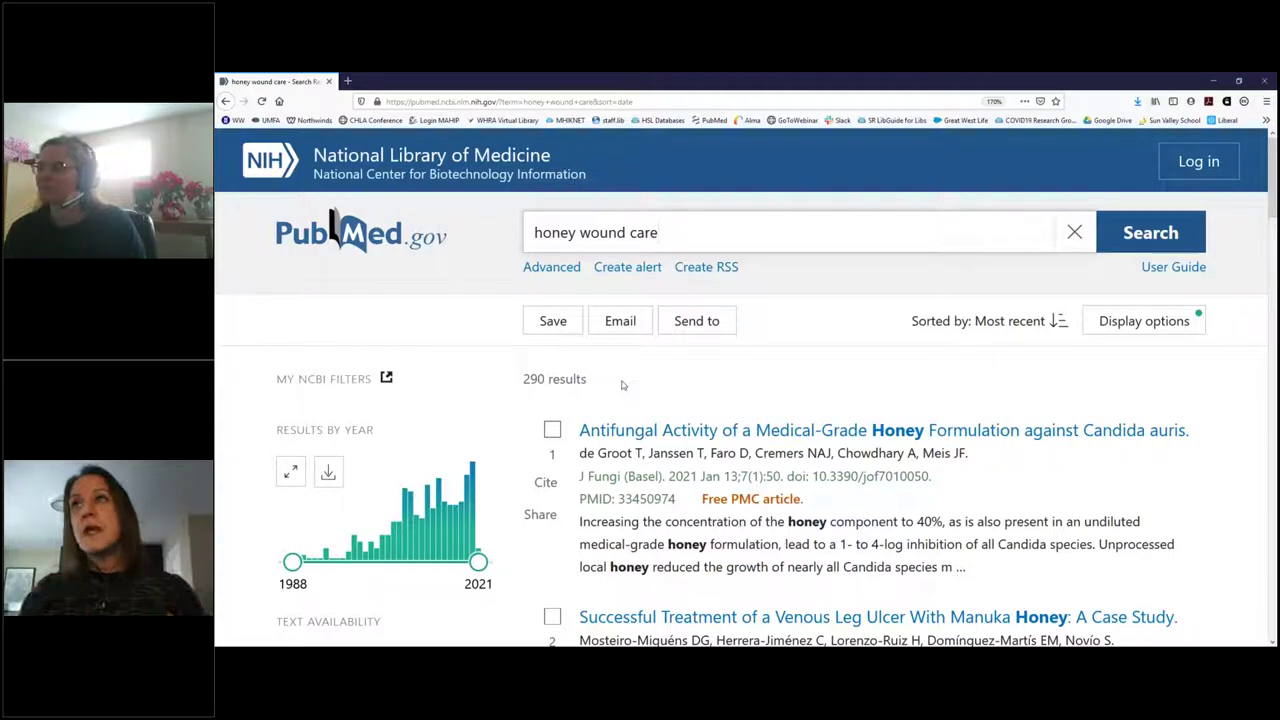
{"action": "scroll", "coordinate": [421, 430], "scroll_direction": "down", "scroll_amount": 2}
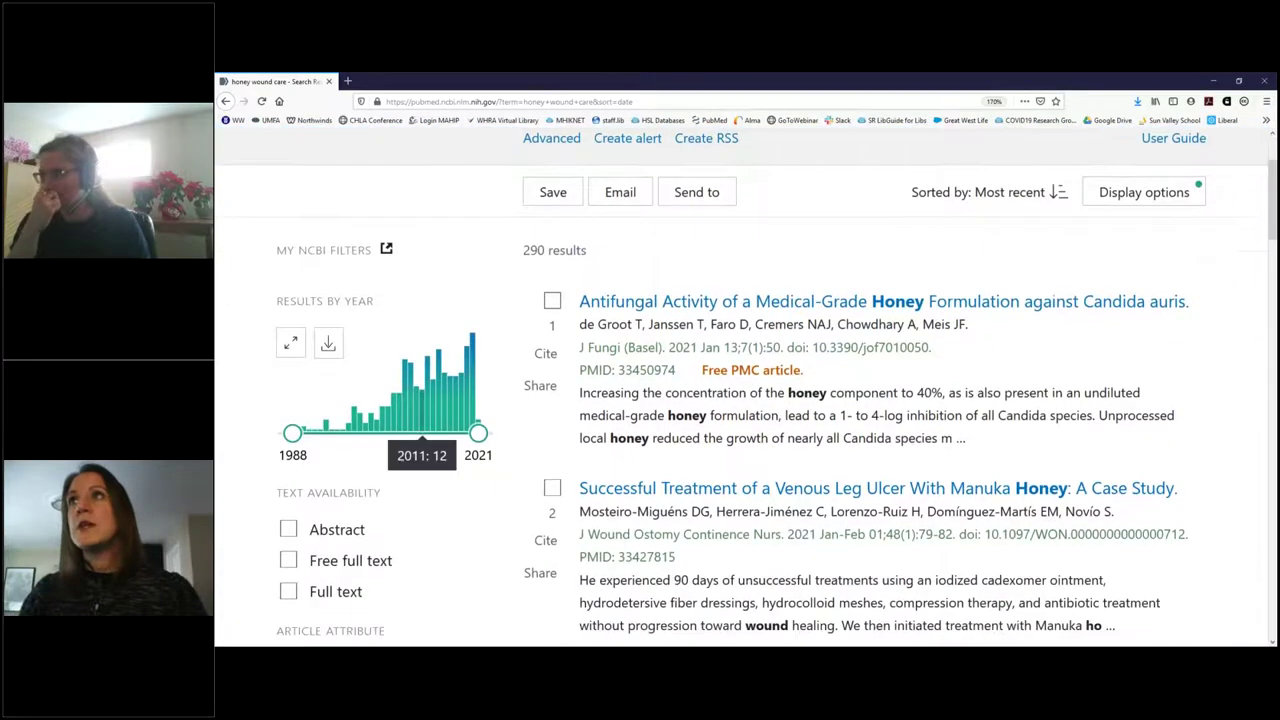
{"action": "scroll", "coordinate": [421, 432], "scroll_direction": "down", "scroll_amount": 2}
{"action": "scroll", "coordinate": [421, 432], "scroll_direction": "up", "scroll_amount": 3}
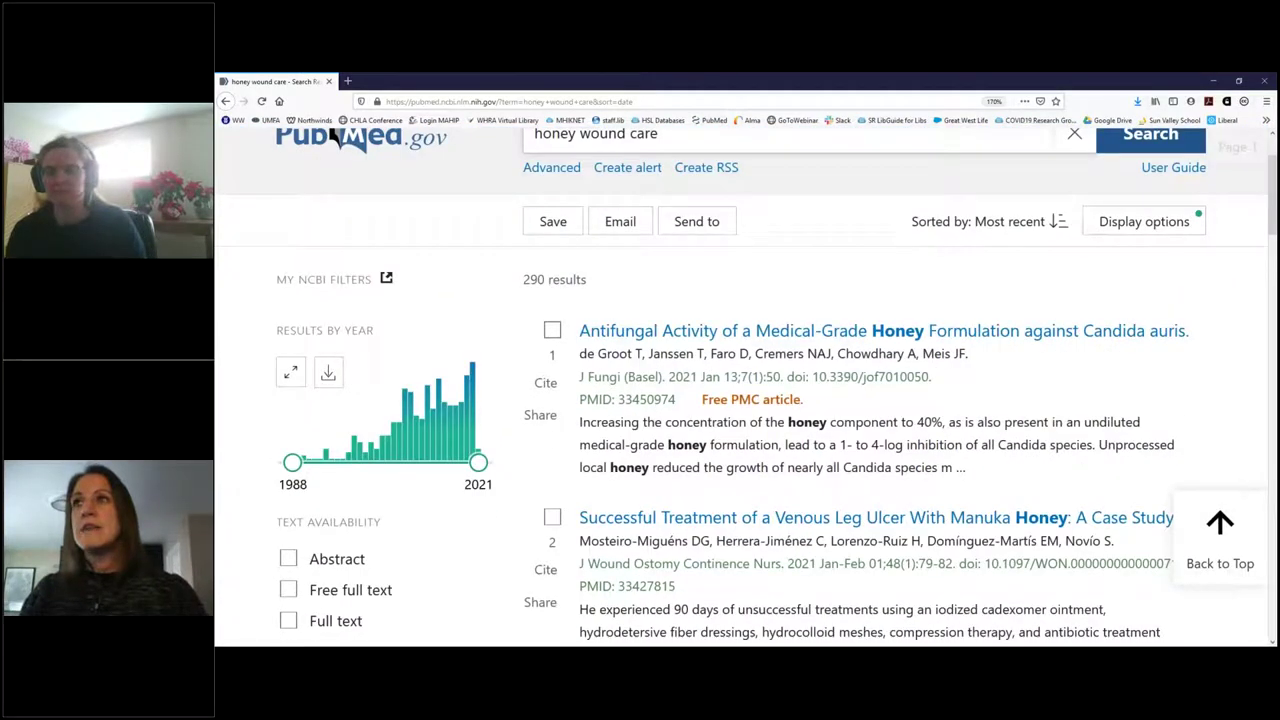
Step: Filter the search results to the Review article type and the English language
{"action": "scroll", "coordinate": [421, 432], "scroll_direction": "down", "scroll_amount": 1}
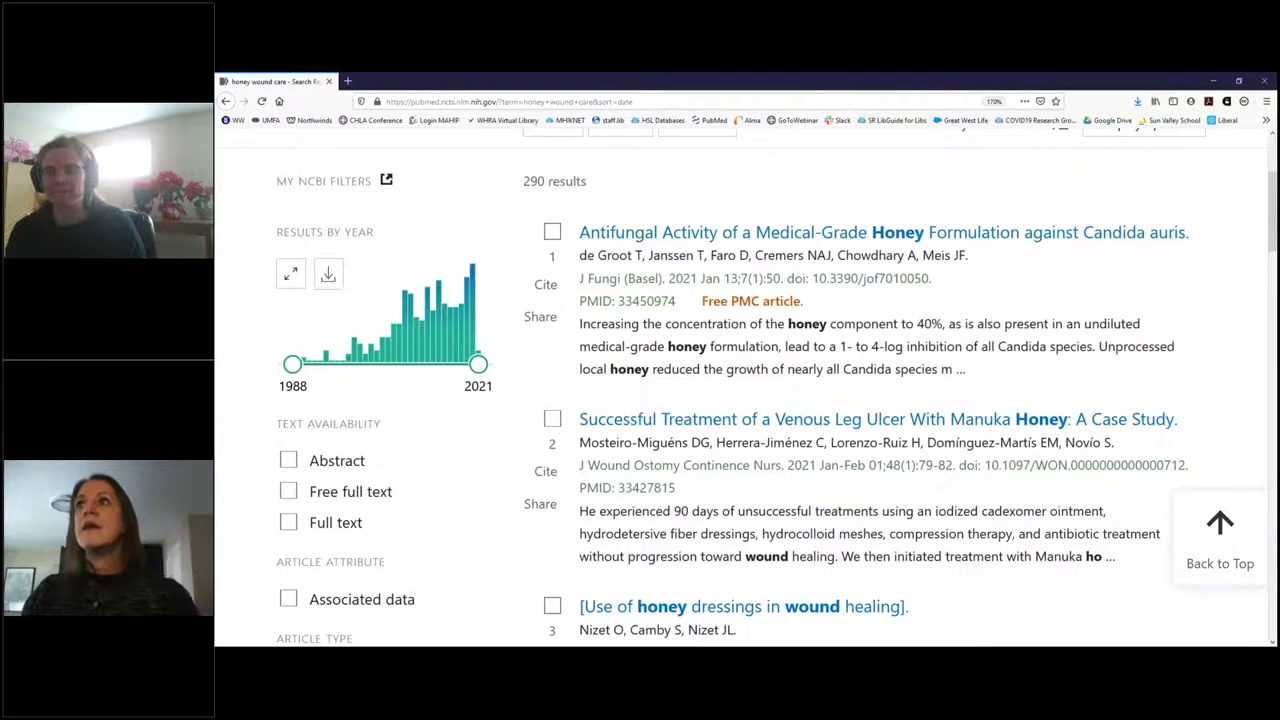
{"action": "scroll", "coordinate": [740, 400], "scroll_direction": "down", "scroll_amount": 1}
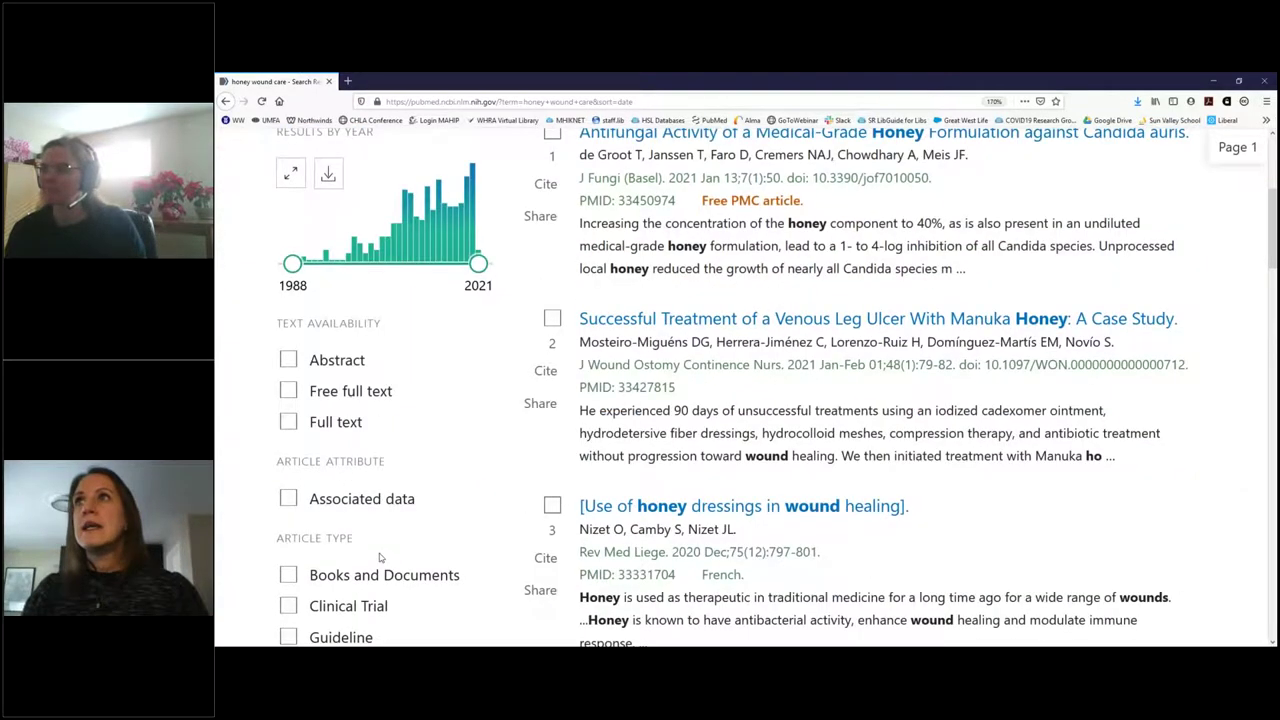
{"action": "scroll", "coordinate": [740, 400], "scroll_direction": "down", "scroll_amount": 3}
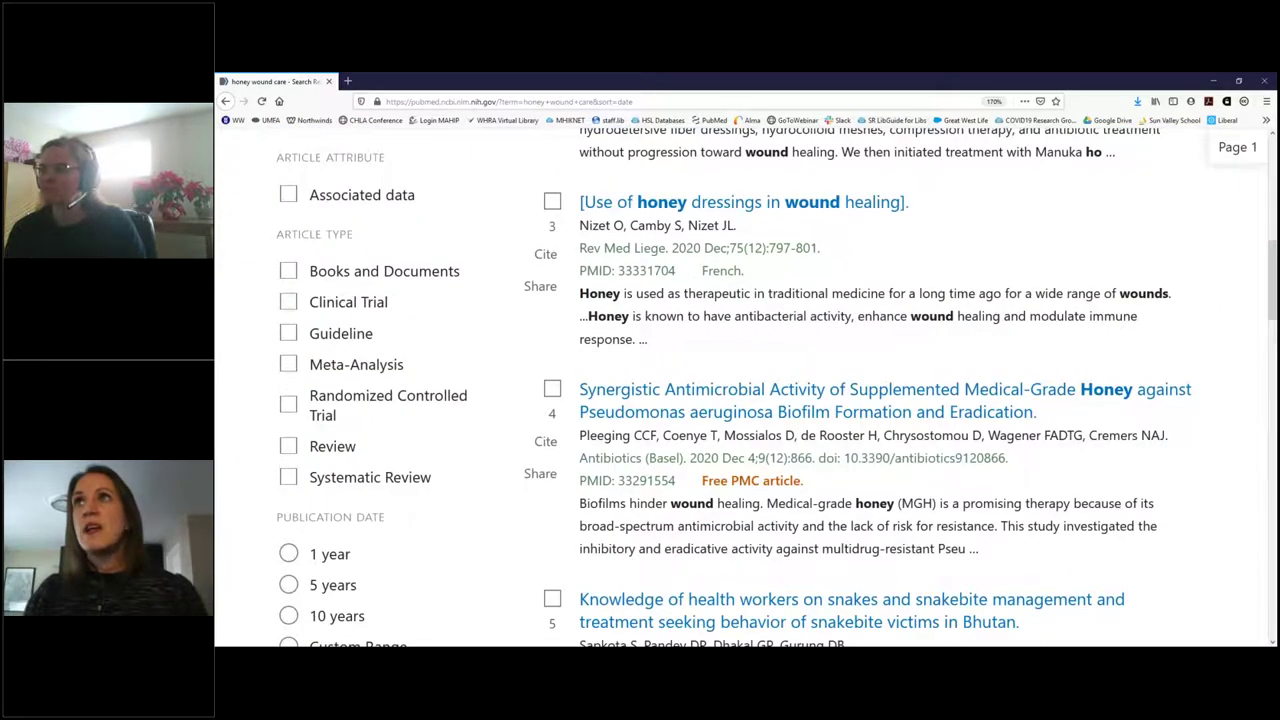
{"action": "scroll", "coordinate": [290, 256], "scroll_direction": "down", "scroll_amount": 2}
{"action": "left_click", "coordinate": [288, 253]}
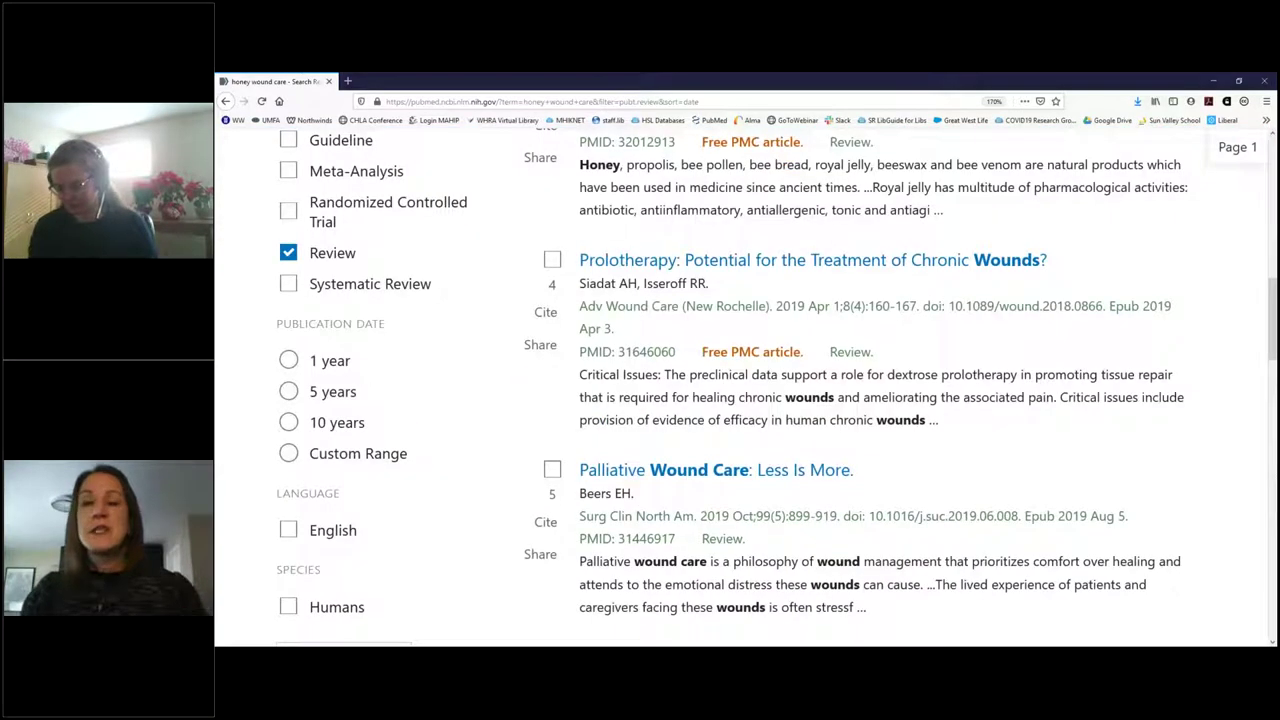
{"action": "scroll", "coordinate": [291, 336], "scroll_direction": "down", "scroll_amount": 2}
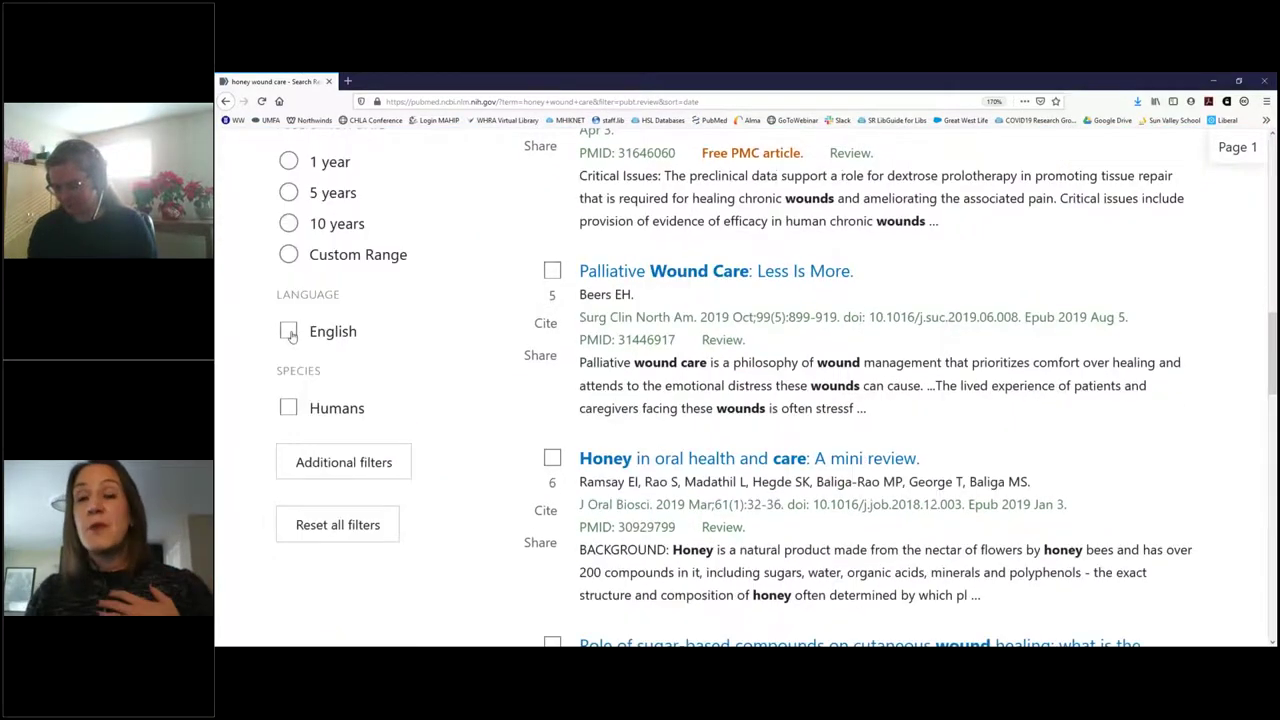
{"action": "left_click", "coordinate": [288, 332]}
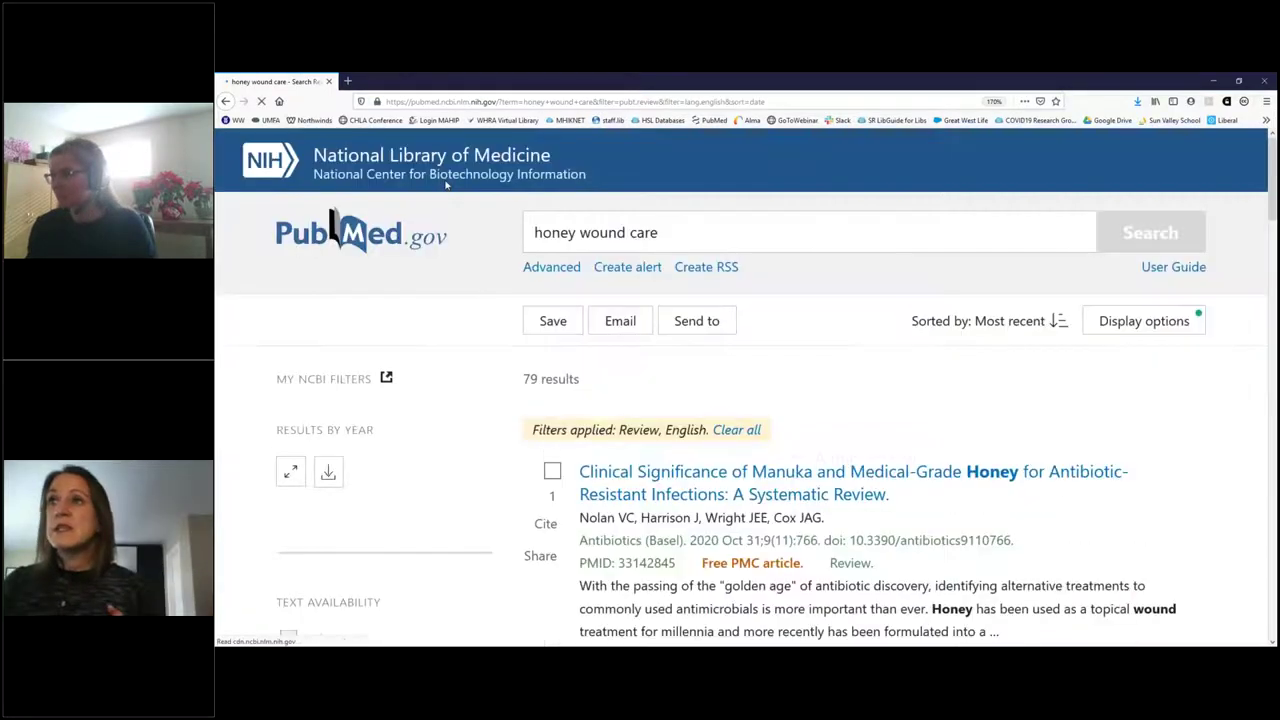
Step: Limit the filtered results to a publication date within the last 5 years and review the updated list
{"action": "scroll", "coordinate": [449, 185], "scroll_direction": "down", "scroll_amount": 1}
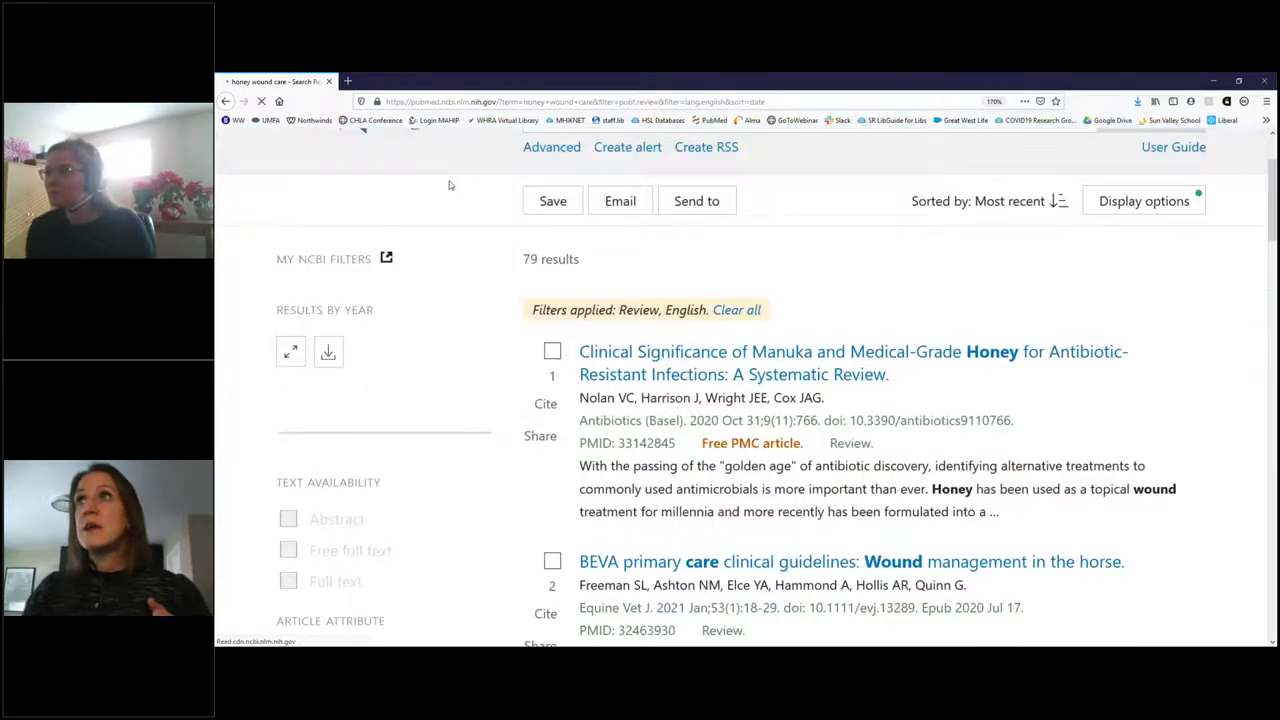
{"action": "scroll", "coordinate": [449, 185], "scroll_direction": "down", "scroll_amount": 2}
{"action": "scroll", "coordinate": [449, 185], "scroll_direction": "up", "scroll_amount": 2}
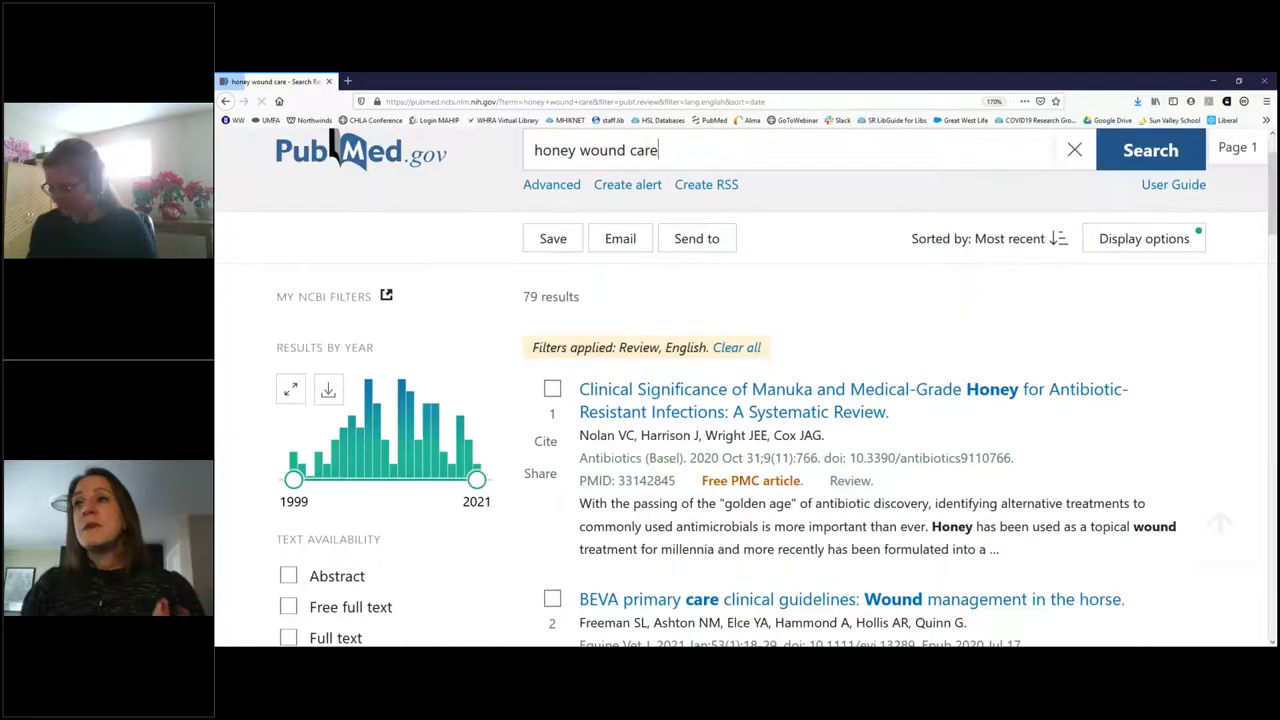
{"action": "scroll", "coordinate": [746, 390], "scroll_direction": "down", "scroll_amount": 3}
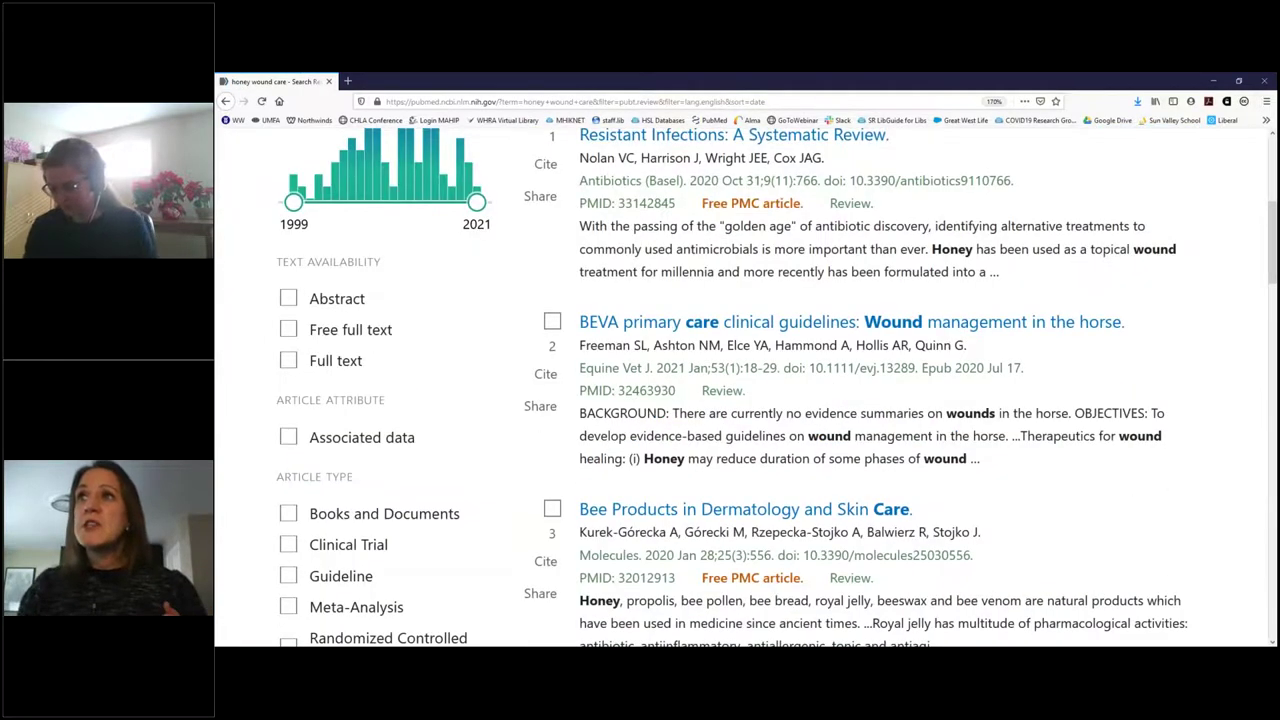
{"action": "scroll", "coordinate": [746, 390], "scroll_direction": "down", "scroll_amount": 2}
{"action": "left_click", "coordinate": [288, 508]}
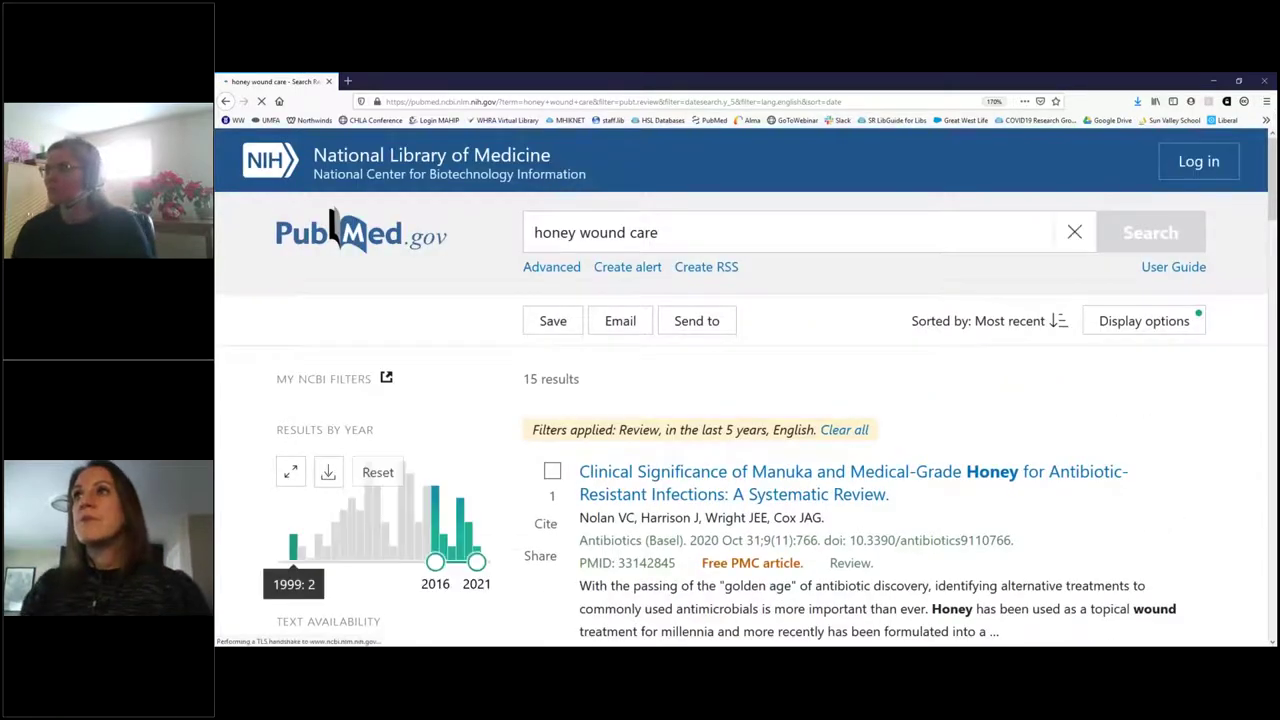
{"action": "scroll", "coordinate": [352, 497], "scroll_direction": "down", "scroll_amount": 5}
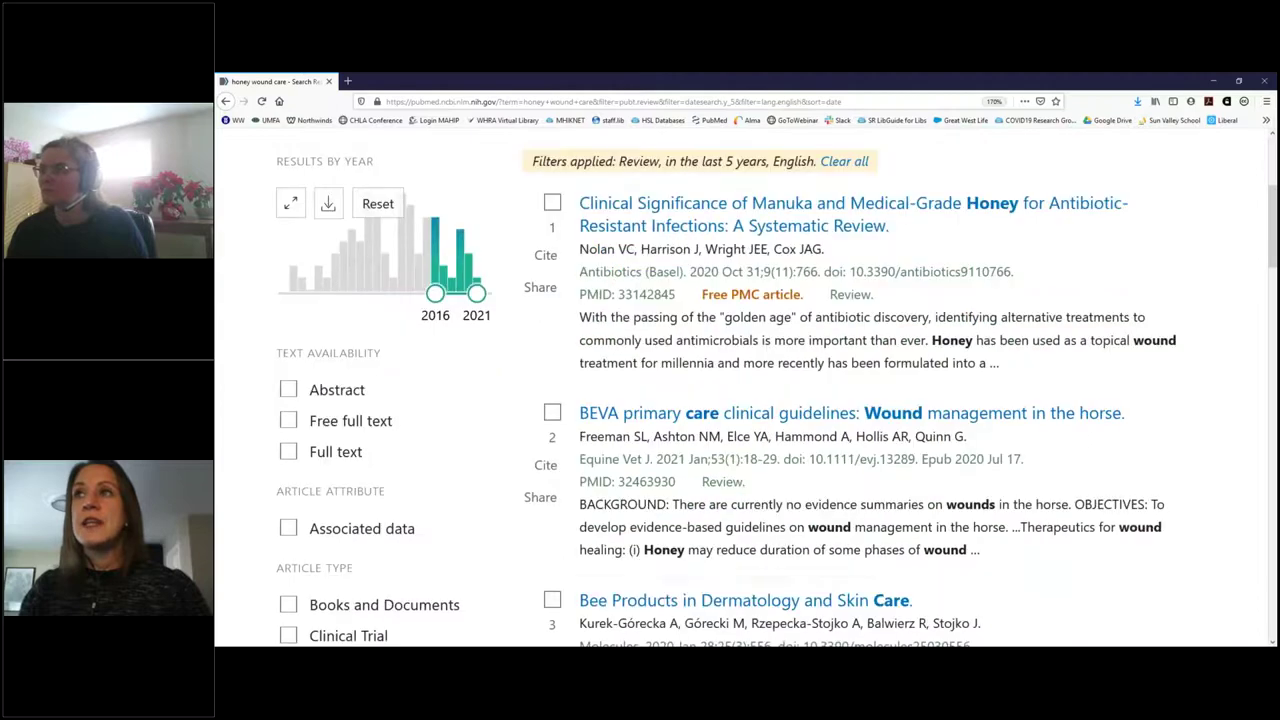
{"action": "scroll", "coordinate": [656, 386], "scroll_direction": "up", "scroll_amount": 5}
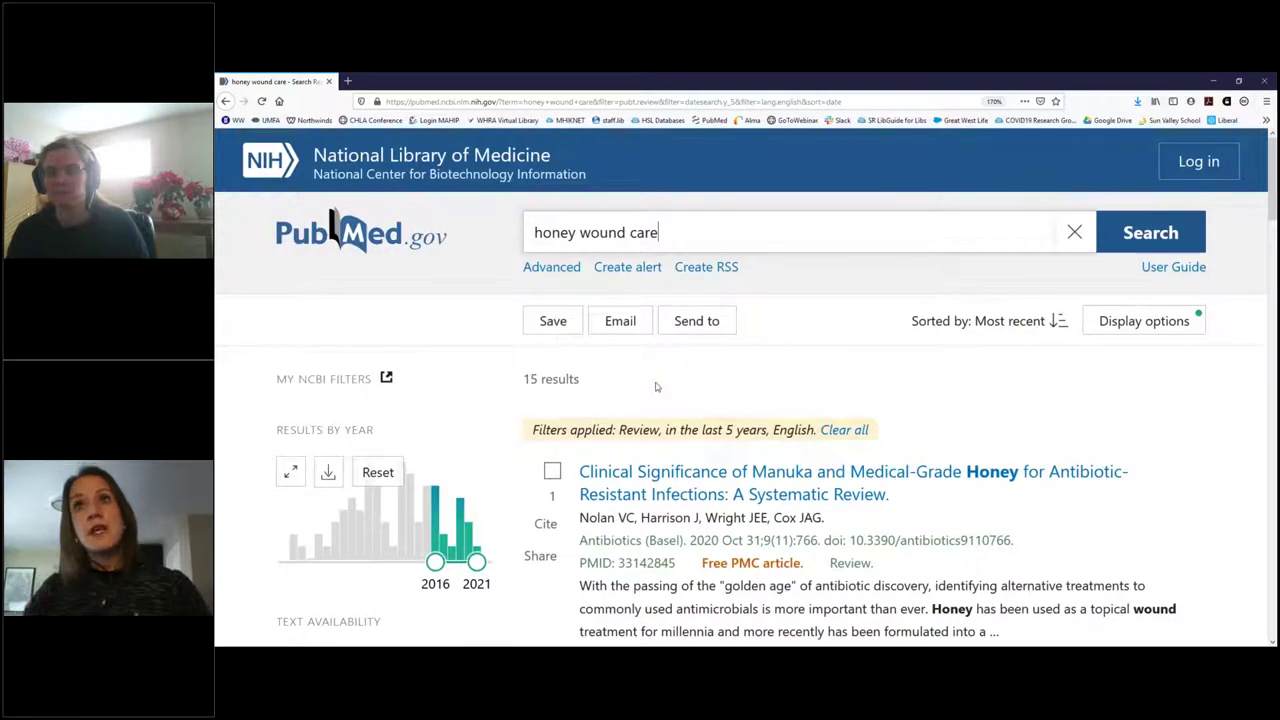
Step: Broaden the search by removing the word "care" and run it for "honey wound" with the current filters
{"action": "left_click", "coordinate": [580, 232]}
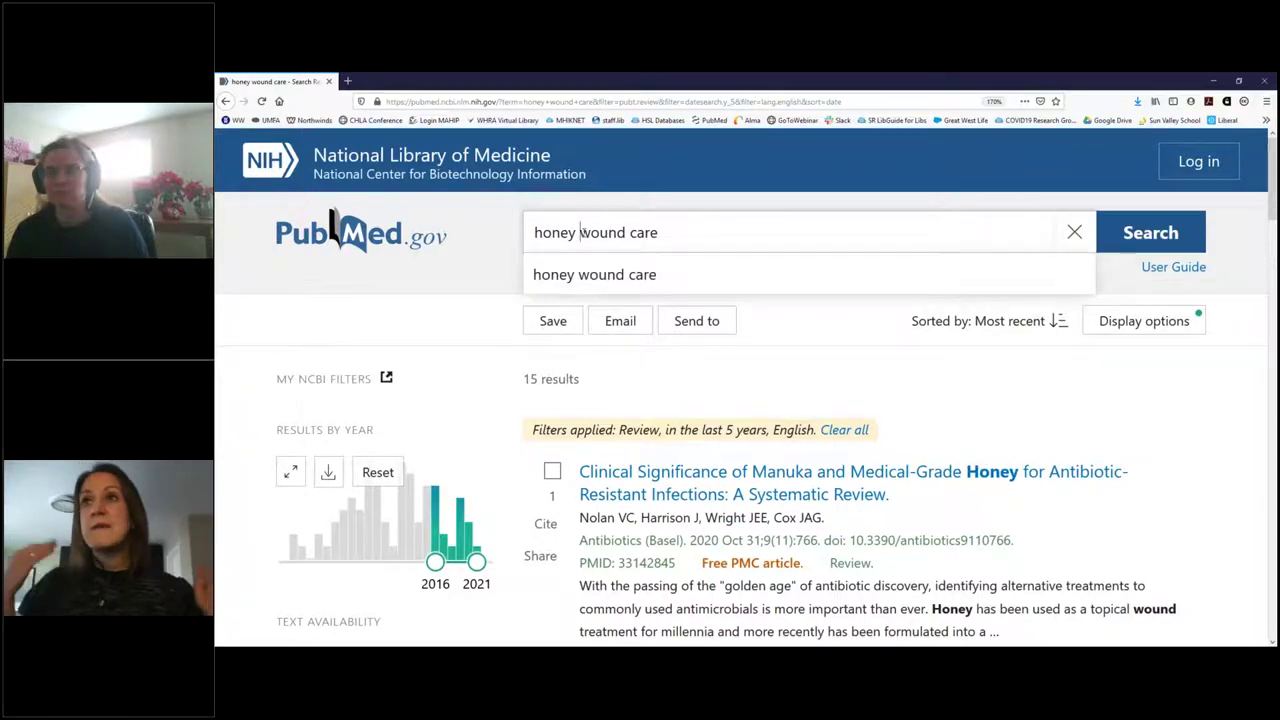
{"action": "double_click", "coordinate": [638, 229]}
{"action": "key", "text": "BackSpace"}
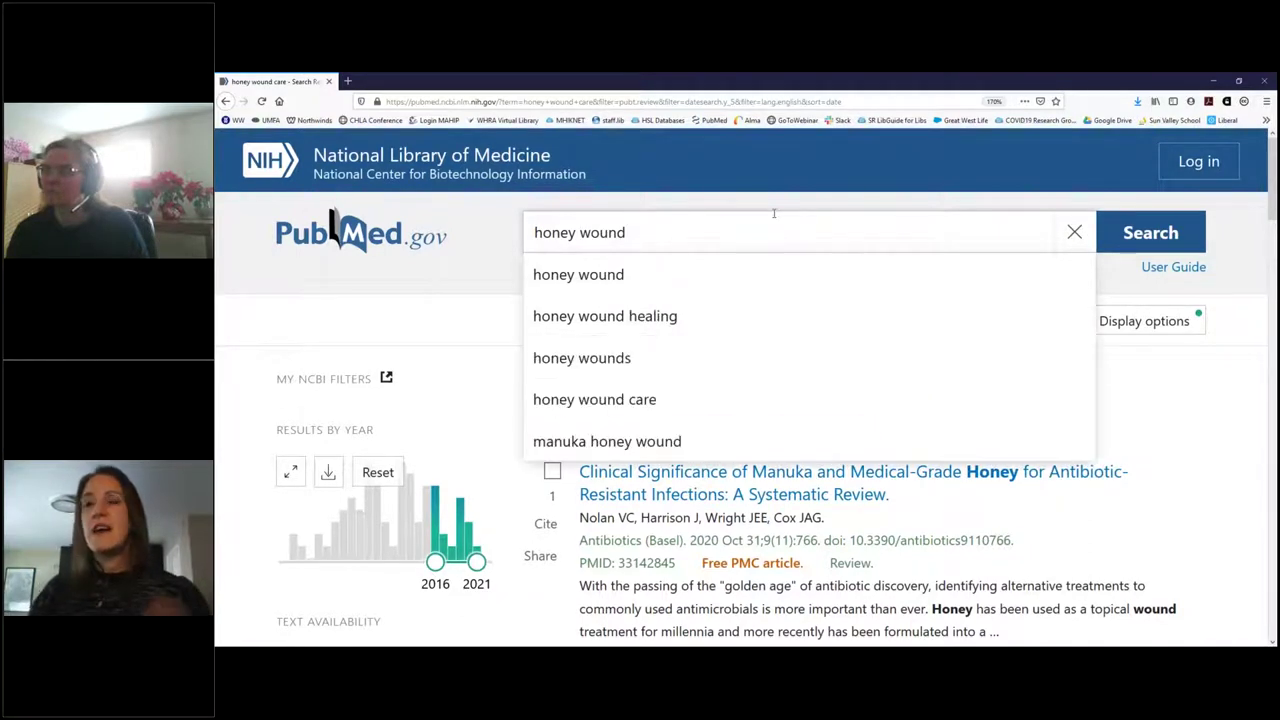
{"action": "key", "text": "Return"}
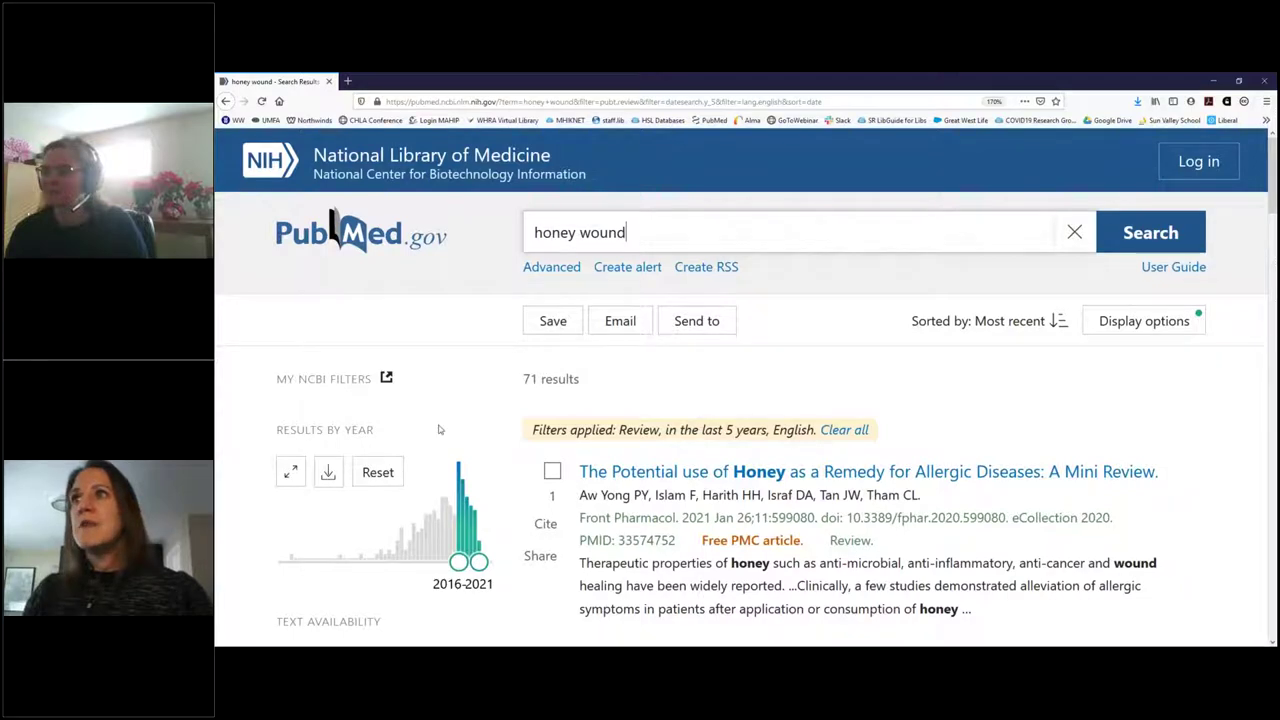
Step: Examine the citation details of the first result, including its title, authors, journal information and PMID
{"action": "scroll", "coordinate": [420, 470], "scroll_direction": "down", "scroll_amount": 1}
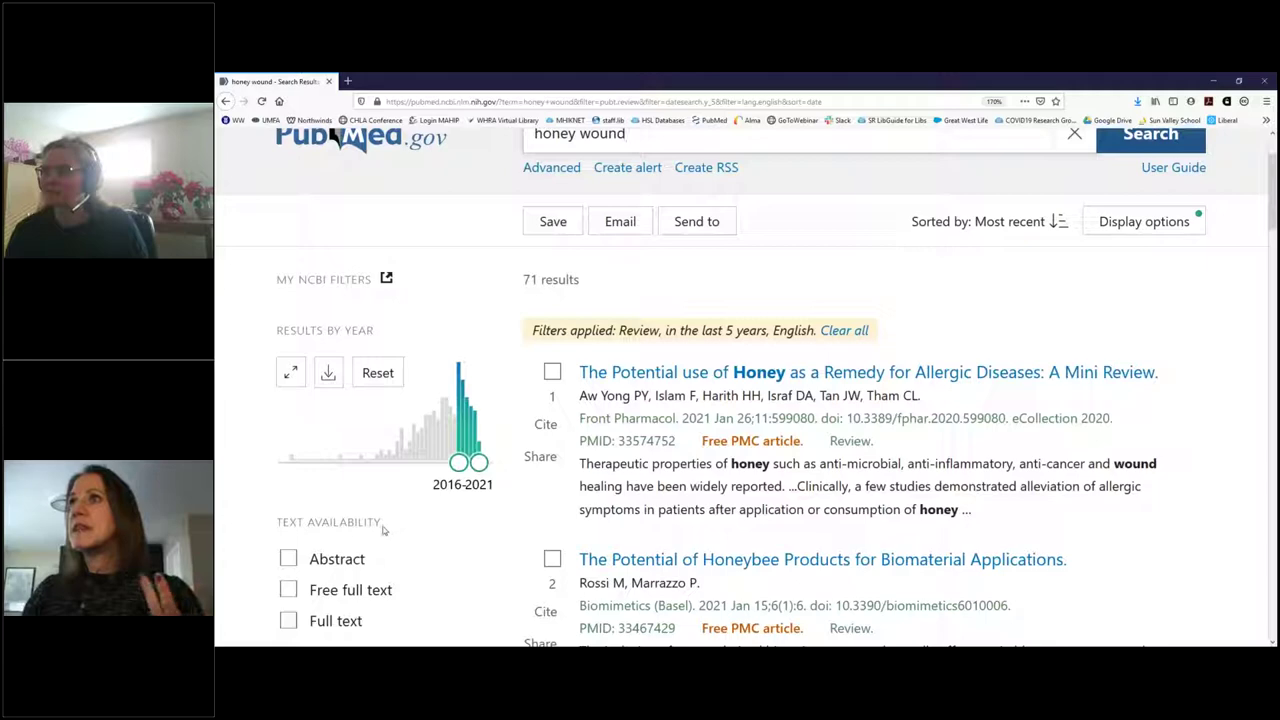
{"action": "scroll", "coordinate": [379, 528], "scroll_direction": "up", "scroll_amount": 1}
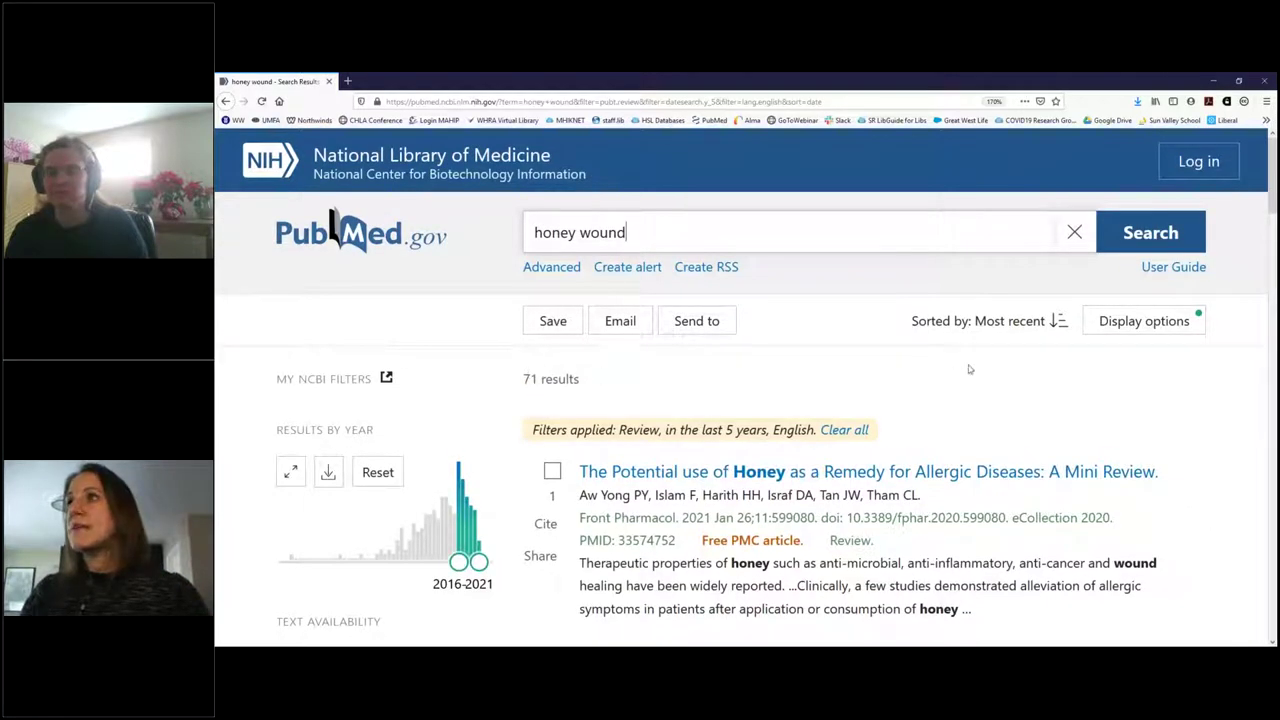
{"action": "scroll", "coordinate": [1209, 379], "scroll_direction": "down", "scroll_amount": 1}
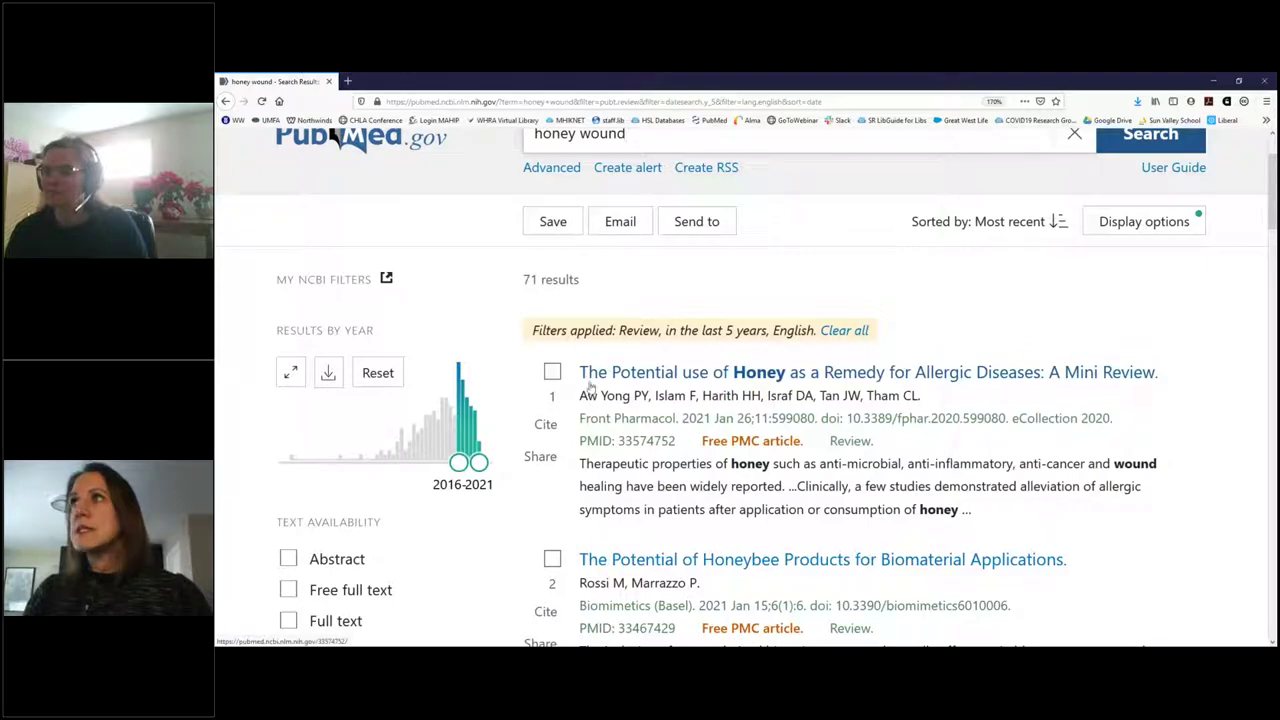
{"action": "triple_click", "coordinate": [634, 395]}
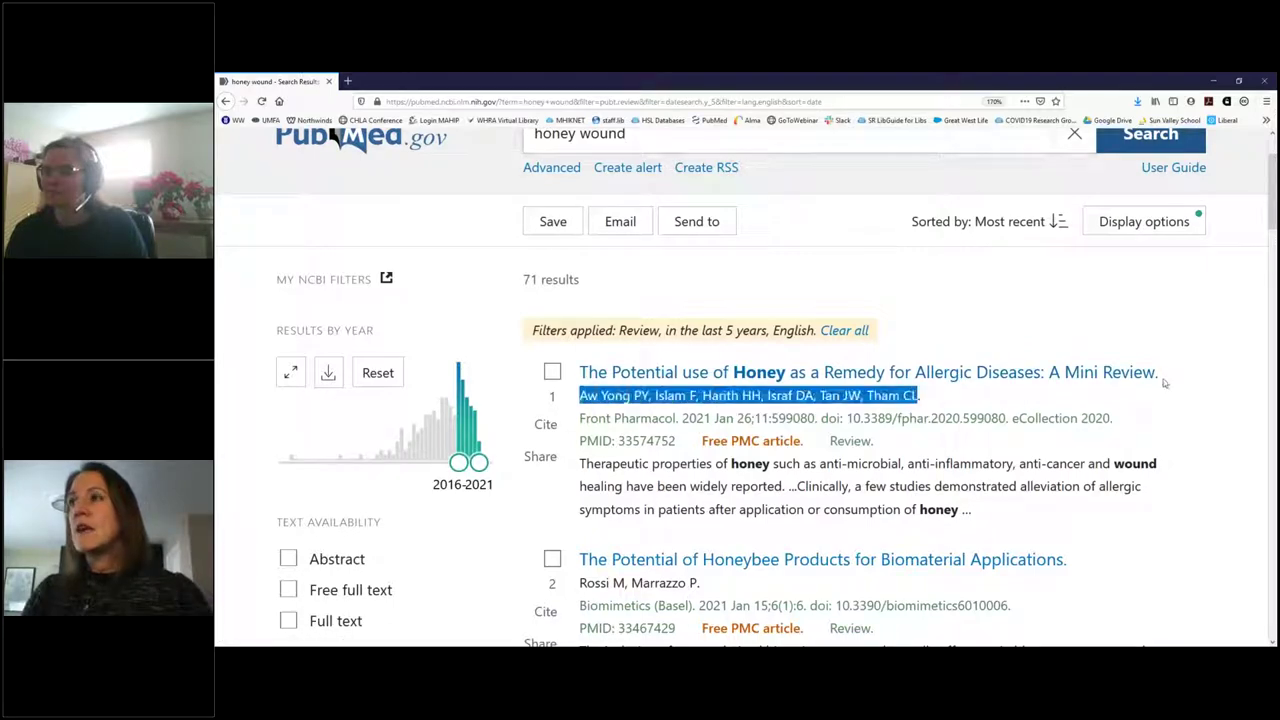
{"action": "scroll", "coordinate": [1163, 383], "scroll_direction": "down", "scroll_amount": 1}
{"action": "scroll", "coordinate": [1163, 383], "scroll_direction": "down", "scroll_amount": 3}
{"action": "left_click_drag", "start_coordinate": [1114, 318], "coordinate": [590, 318]}
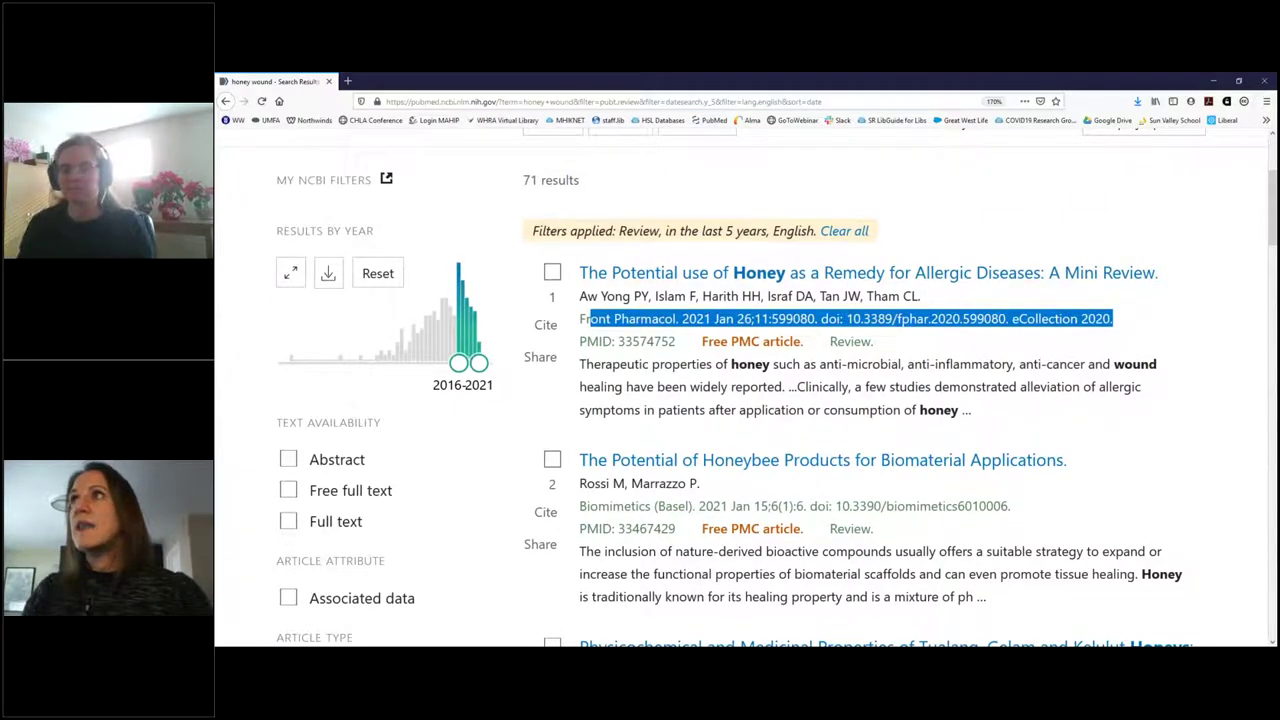
{"action": "left_click_drag", "start_coordinate": [578, 265], "coordinate": [1167, 350]}
{"action": "left_click", "coordinate": [1167, 350]}
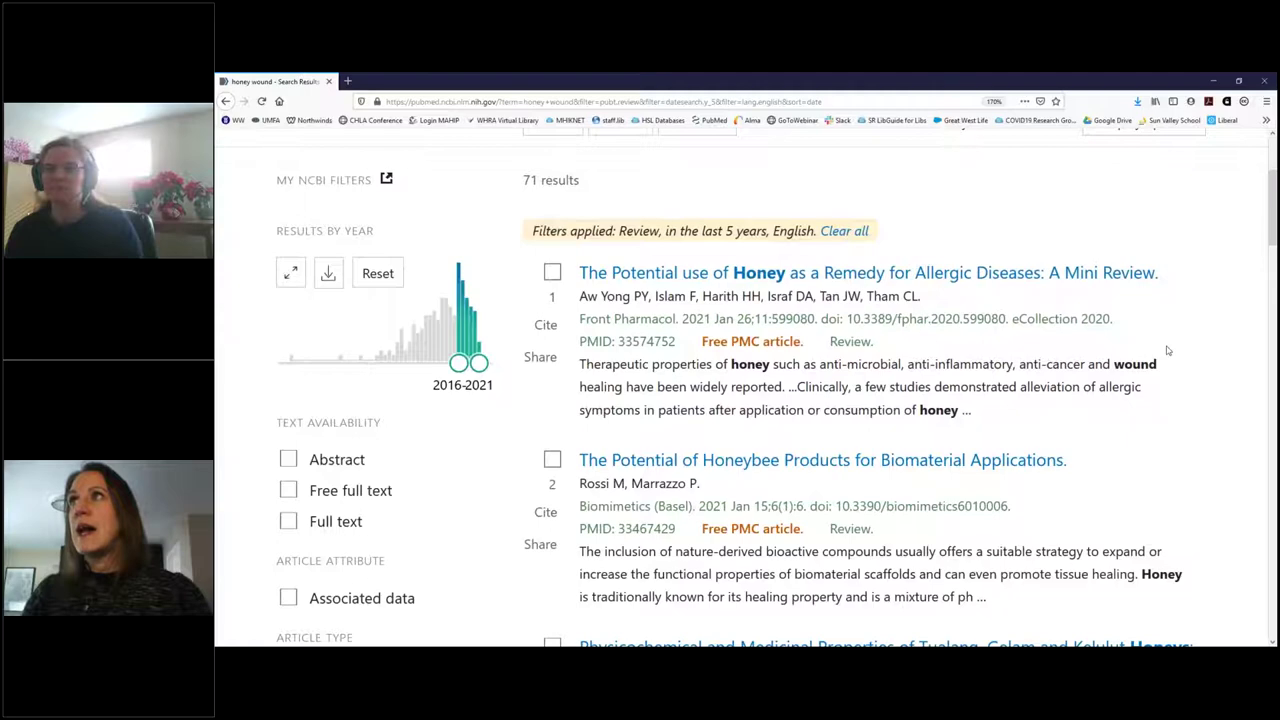
{"action": "scroll", "coordinate": [912, 292], "scroll_direction": "down", "scroll_amount": 1}
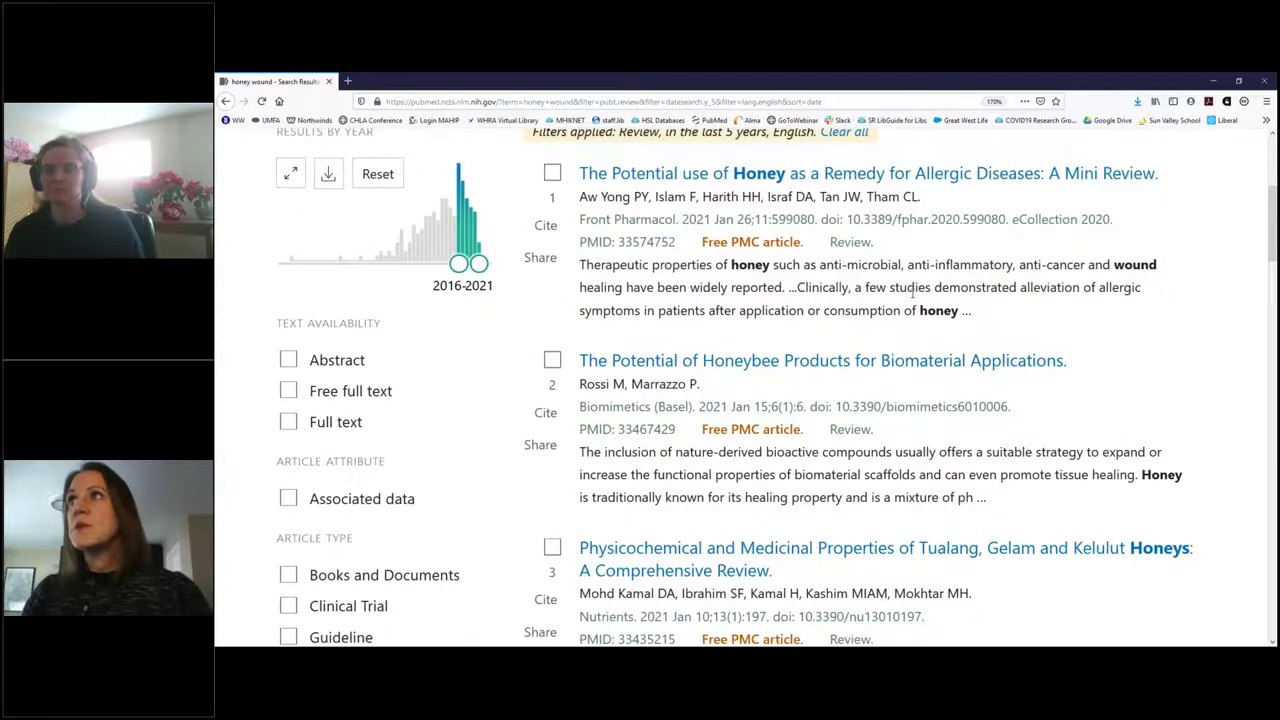
{"action": "scroll", "coordinate": [912, 292], "scroll_direction": "up", "scroll_amount": 1}
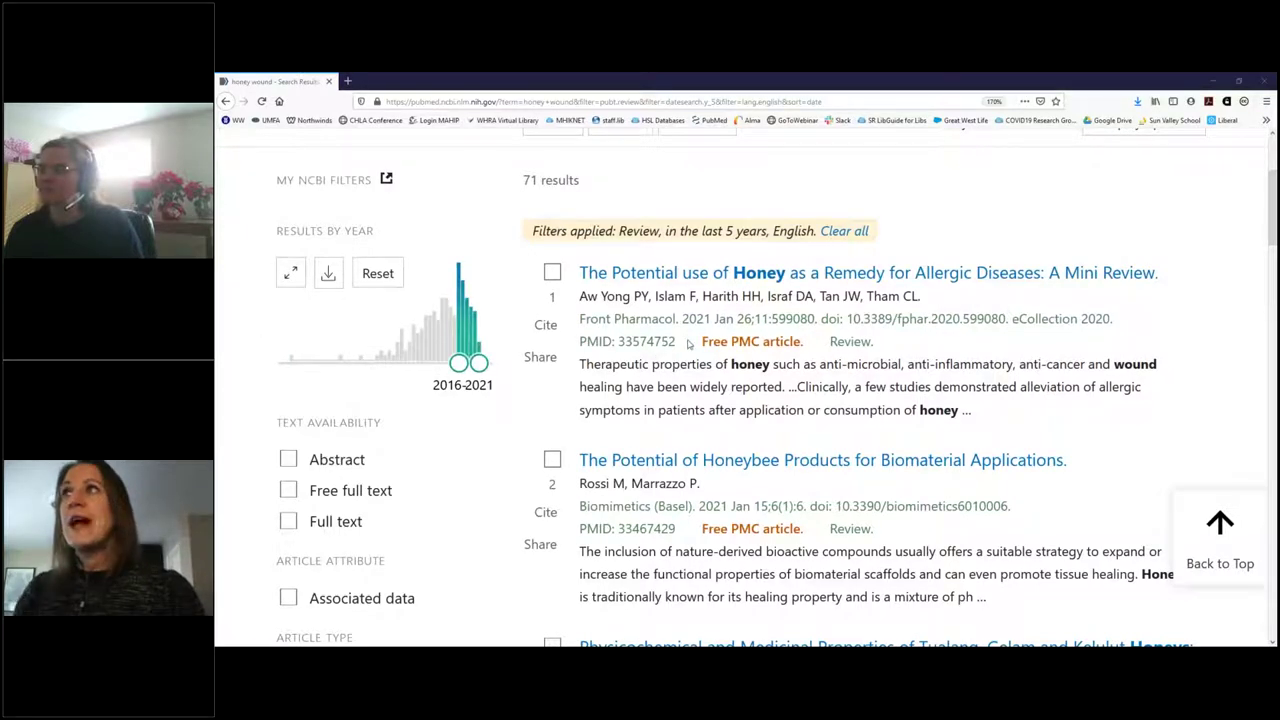
{"action": "left_click_drag", "start_coordinate": [678, 342], "coordinate": [580, 342]}
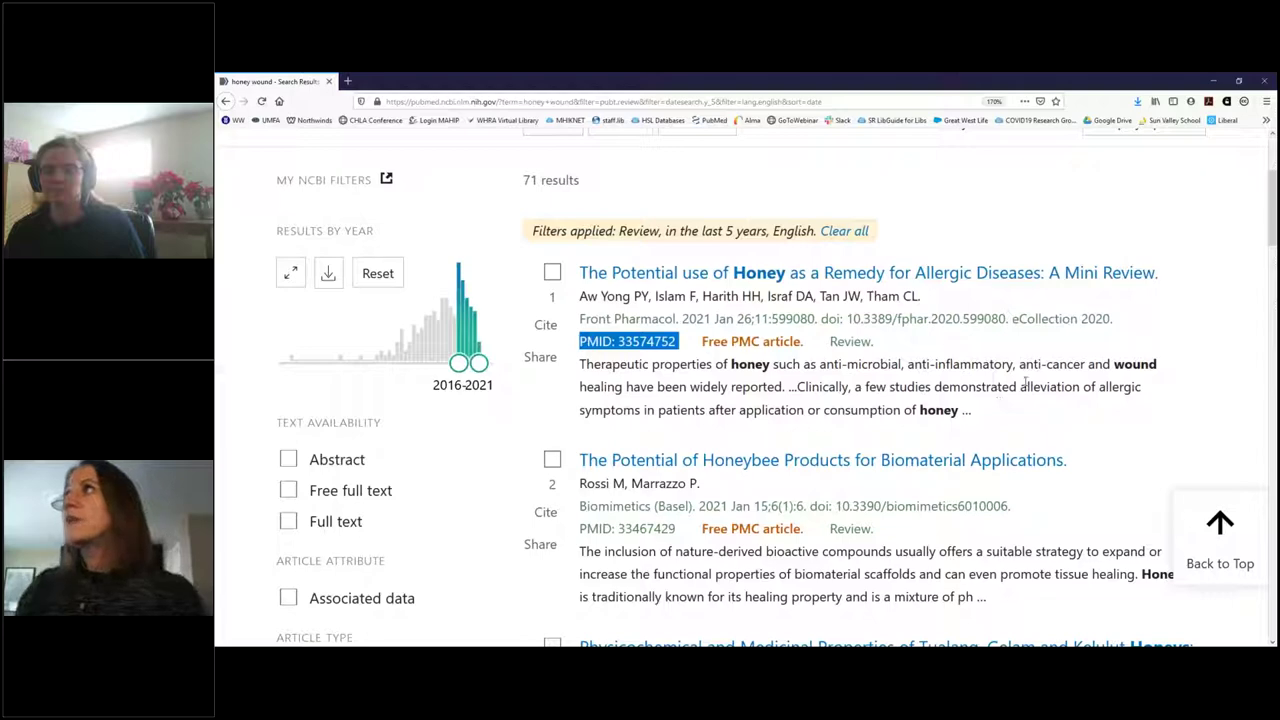
{"action": "scroll", "coordinate": [1025, 385], "scroll_direction": "up", "scroll_amount": 2}
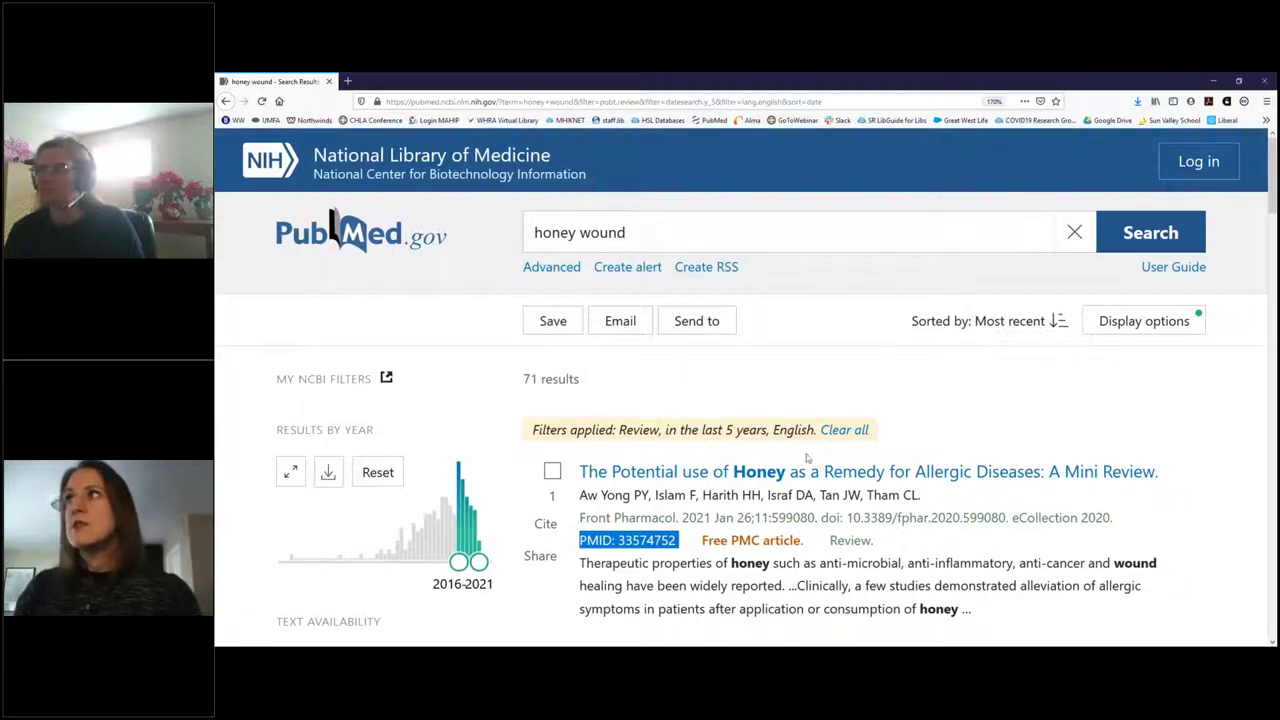
Step: Change the display format of the search results to Abstract
{"action": "left_click", "coordinate": [1135, 322]}
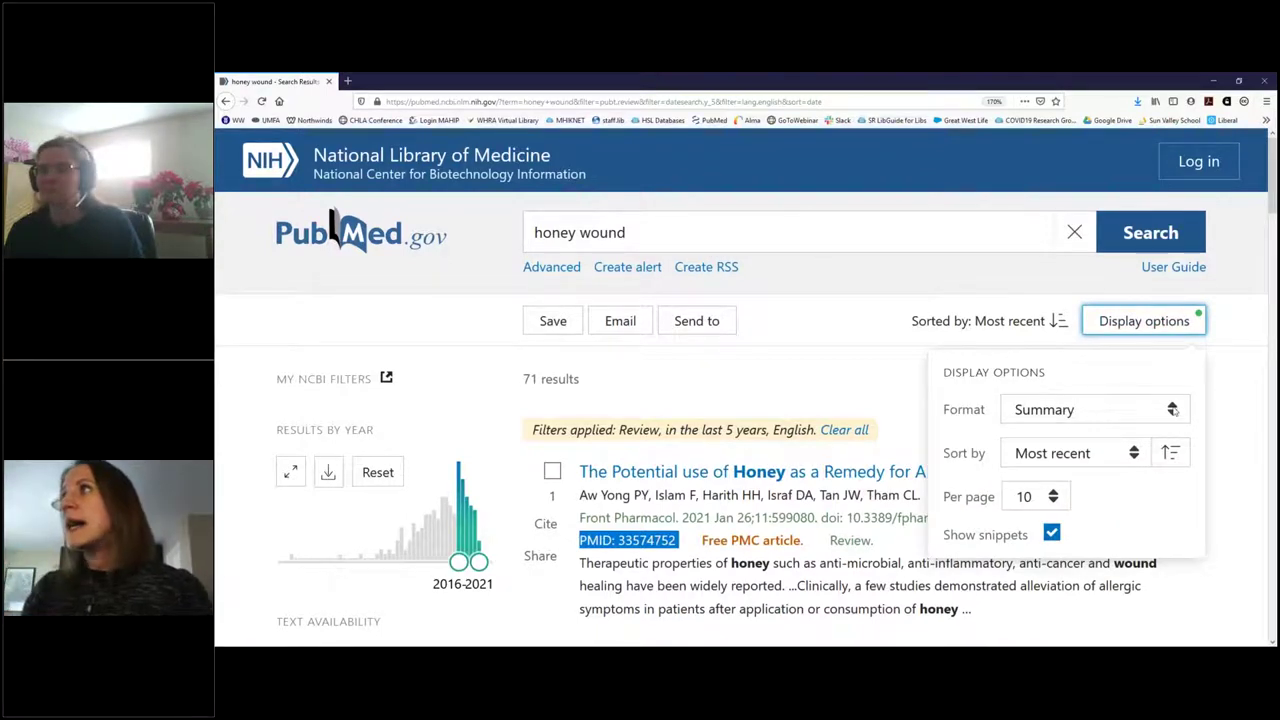
{"action": "left_click", "coordinate": [1174, 410]}
{"action": "left_click", "coordinate": [1068, 470]}
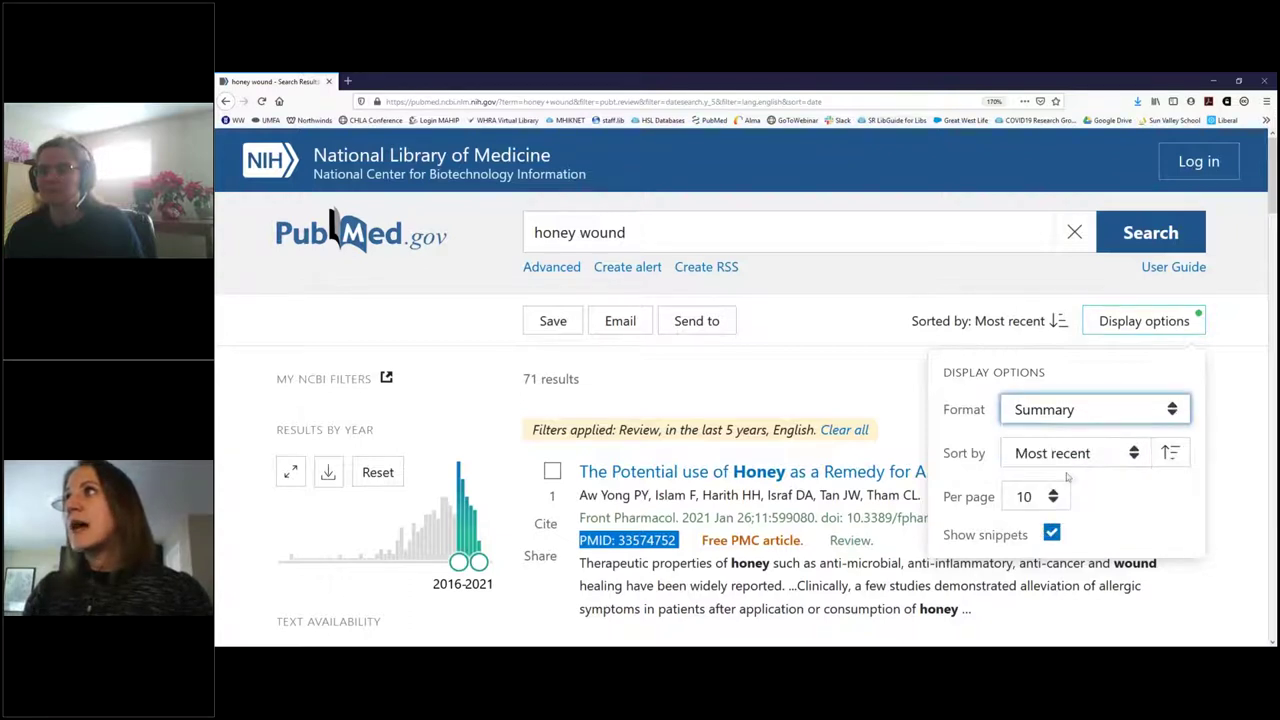
{"action": "left_click", "coordinate": [1134, 453]}
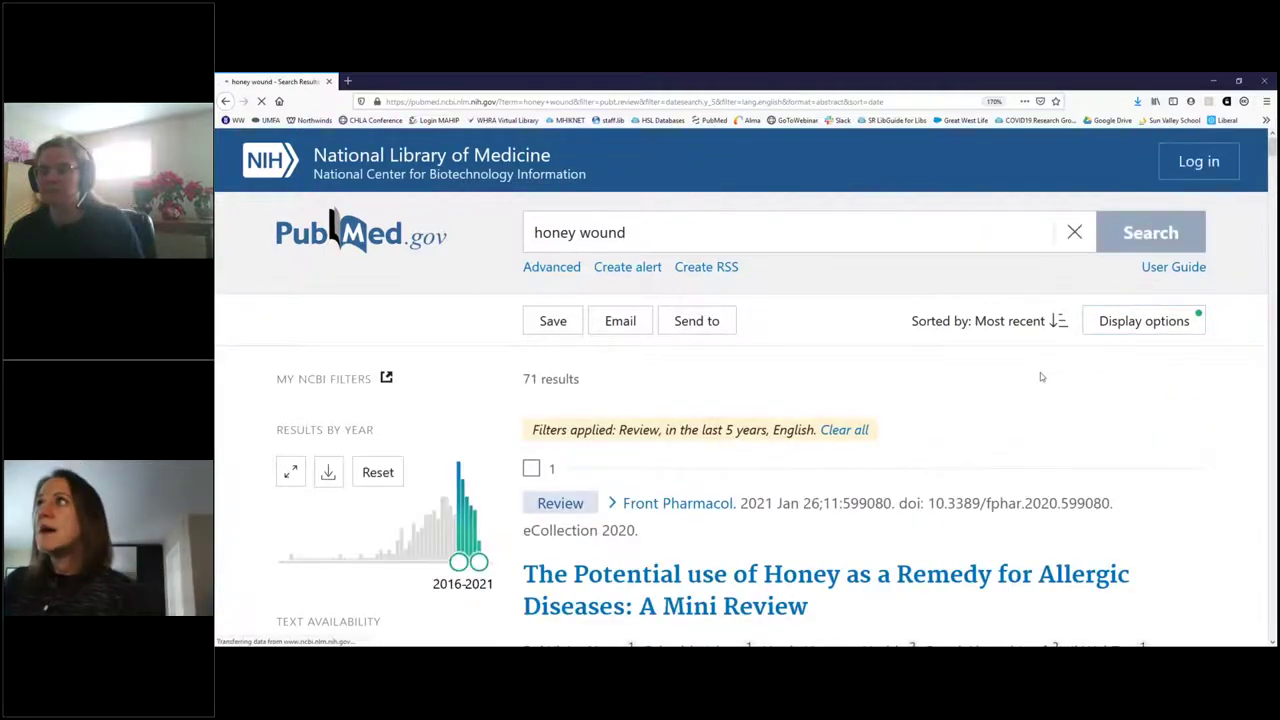
Step: Look over the available sort orders without changing them and set the number of results per page to 100
{"action": "left_click", "coordinate": [1136, 328]}
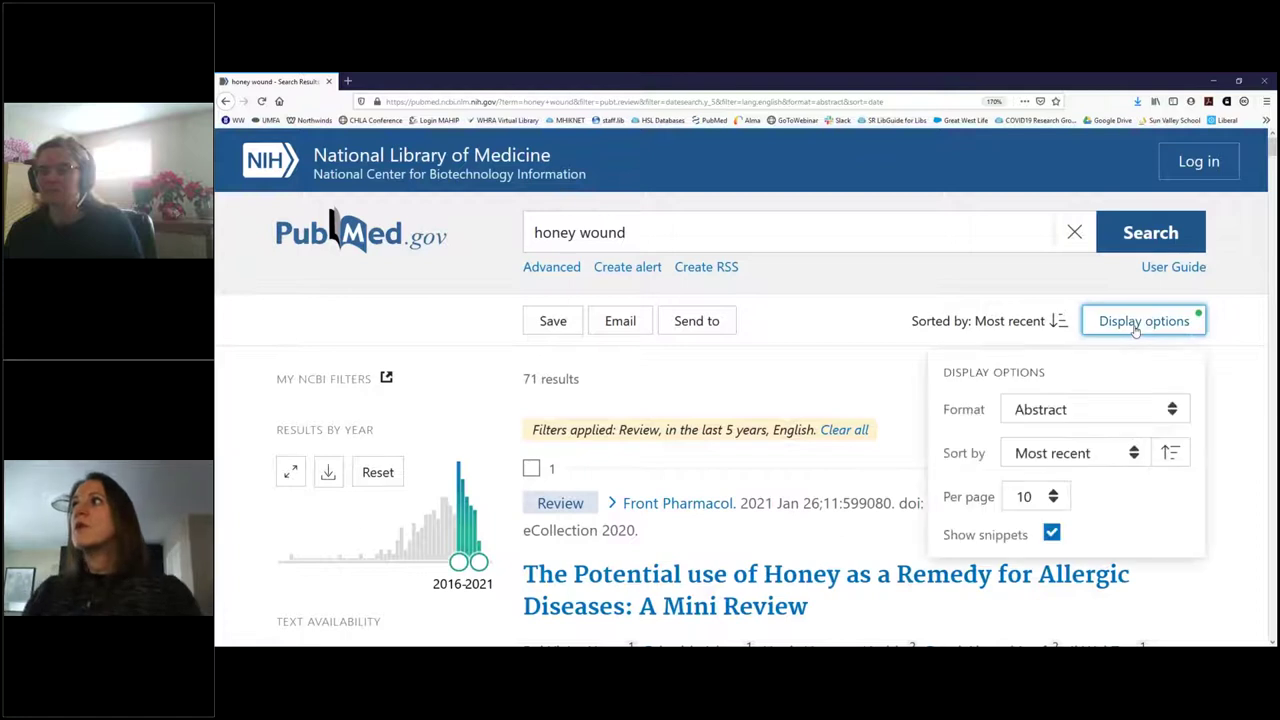
{"action": "left_click", "coordinate": [1134, 456]}
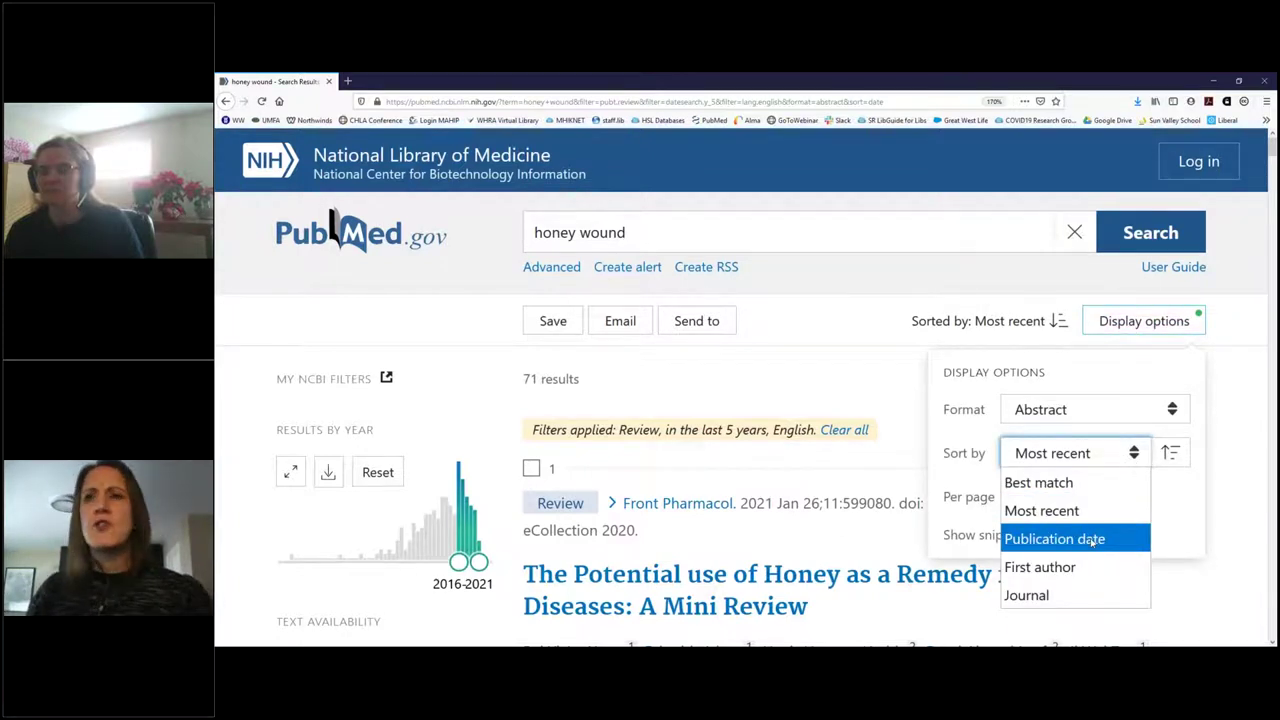
{"action": "left_click", "coordinate": [1203, 492]}
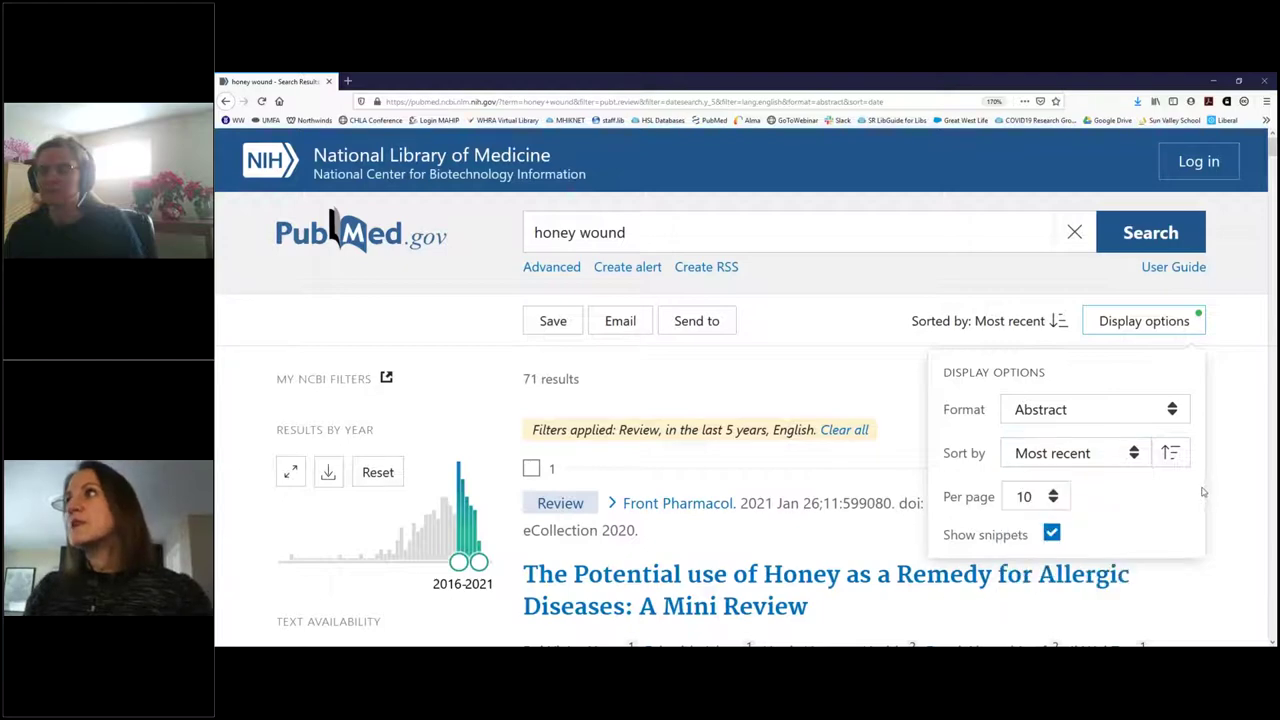
{"action": "scroll", "coordinate": [1203, 492], "scroll_direction": "down", "scroll_amount": 2}
{"action": "left_click", "coordinate": [1036, 297]}
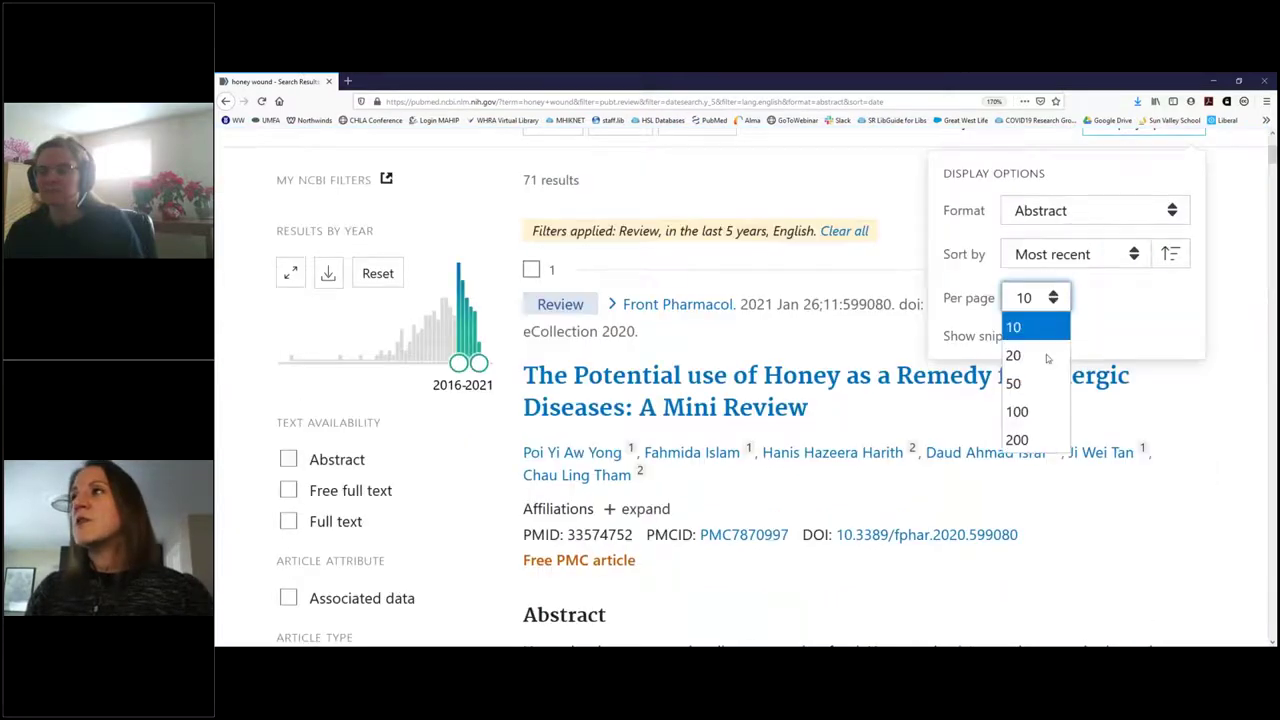
{"action": "left_click", "coordinate": [1036, 411]}
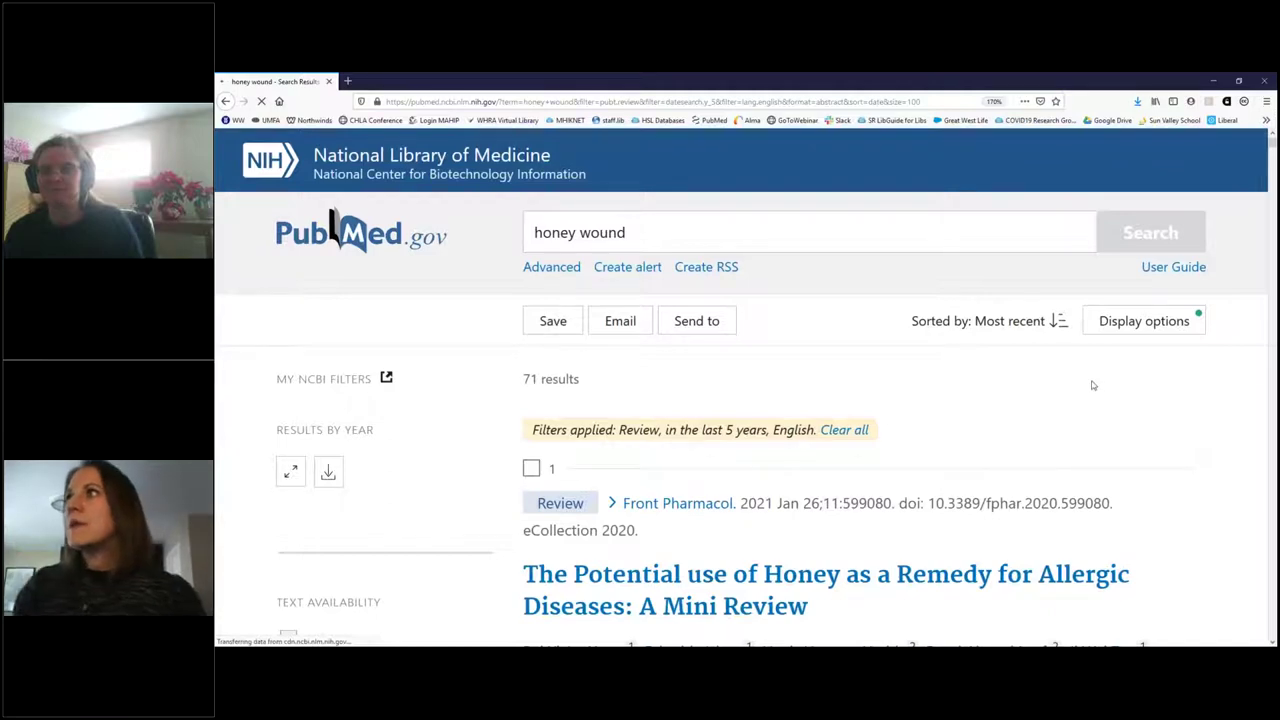
Step: Limit the honey wound results to articles with Free full text availability
{"action": "scroll", "coordinate": [1100, 380], "scroll_direction": "down", "scroll_amount": 1}
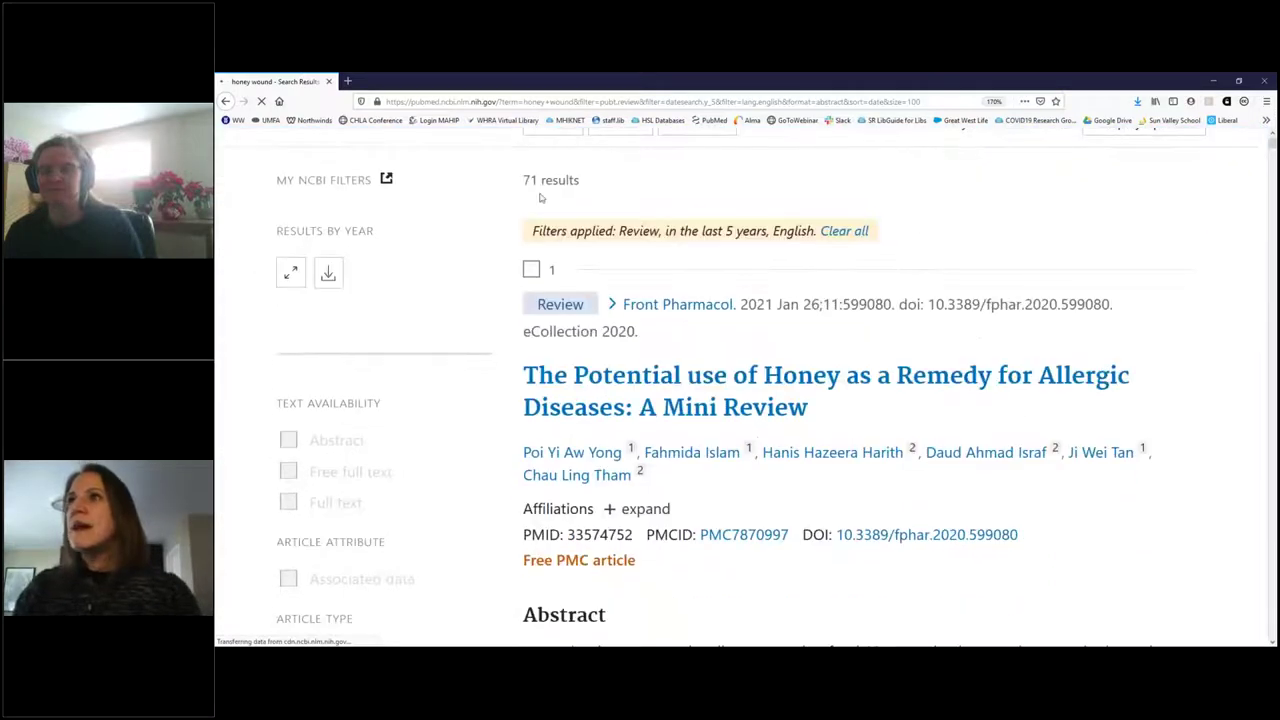
{"action": "scroll", "coordinate": [638, 463], "scroll_direction": "down", "scroll_amount": 2}
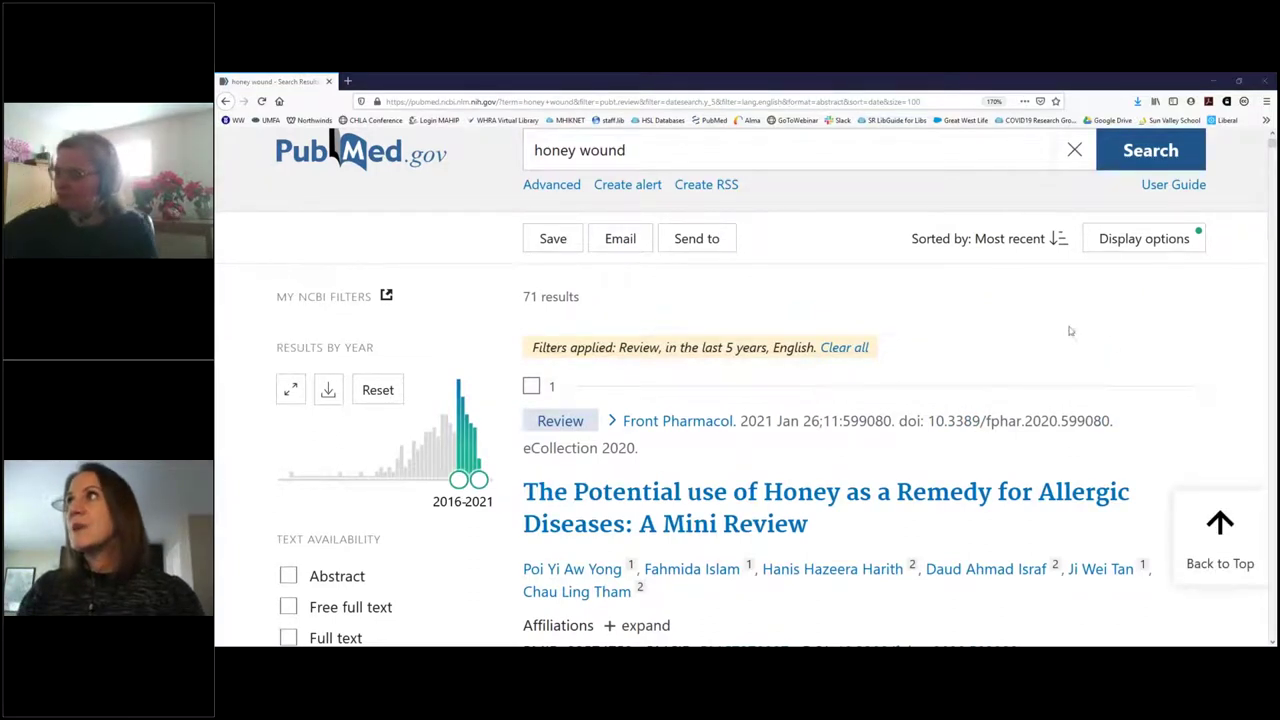
{"action": "scroll", "coordinate": [1100, 338], "scroll_direction": "down", "scroll_amount": 3}
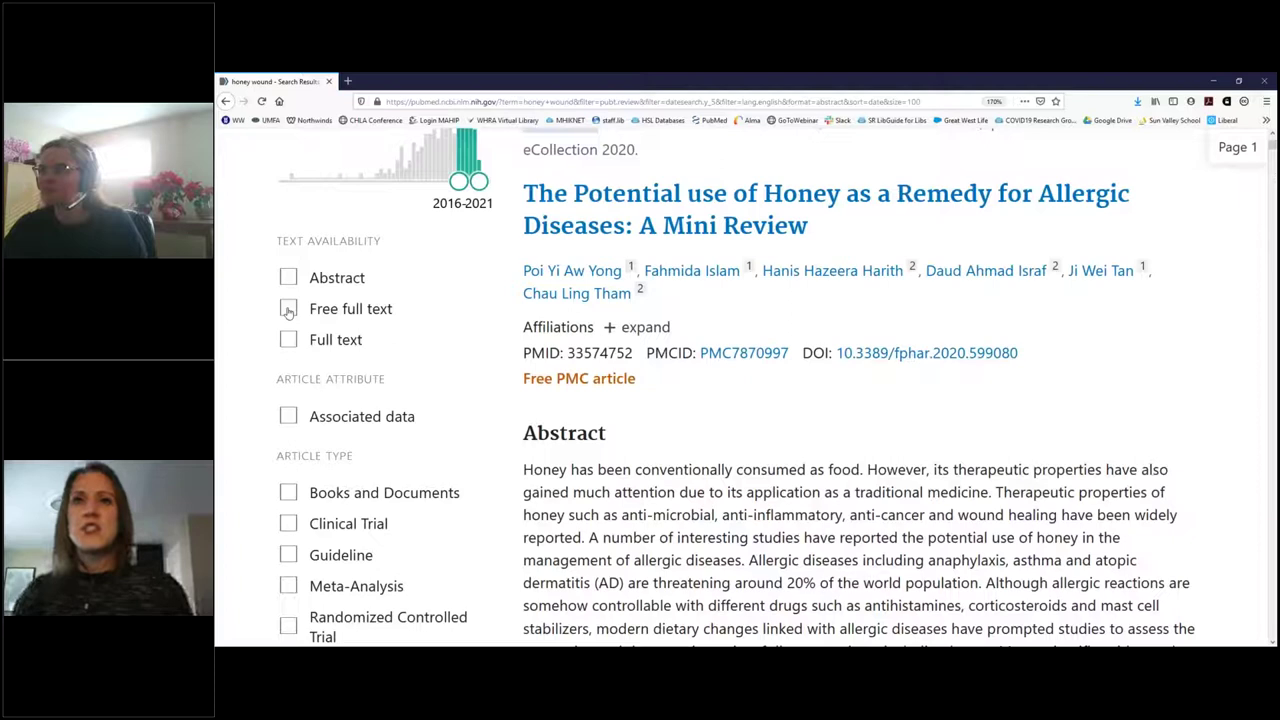
{"action": "left_click", "coordinate": [288, 311]}
{"action": "left_click", "coordinate": [289, 312]}
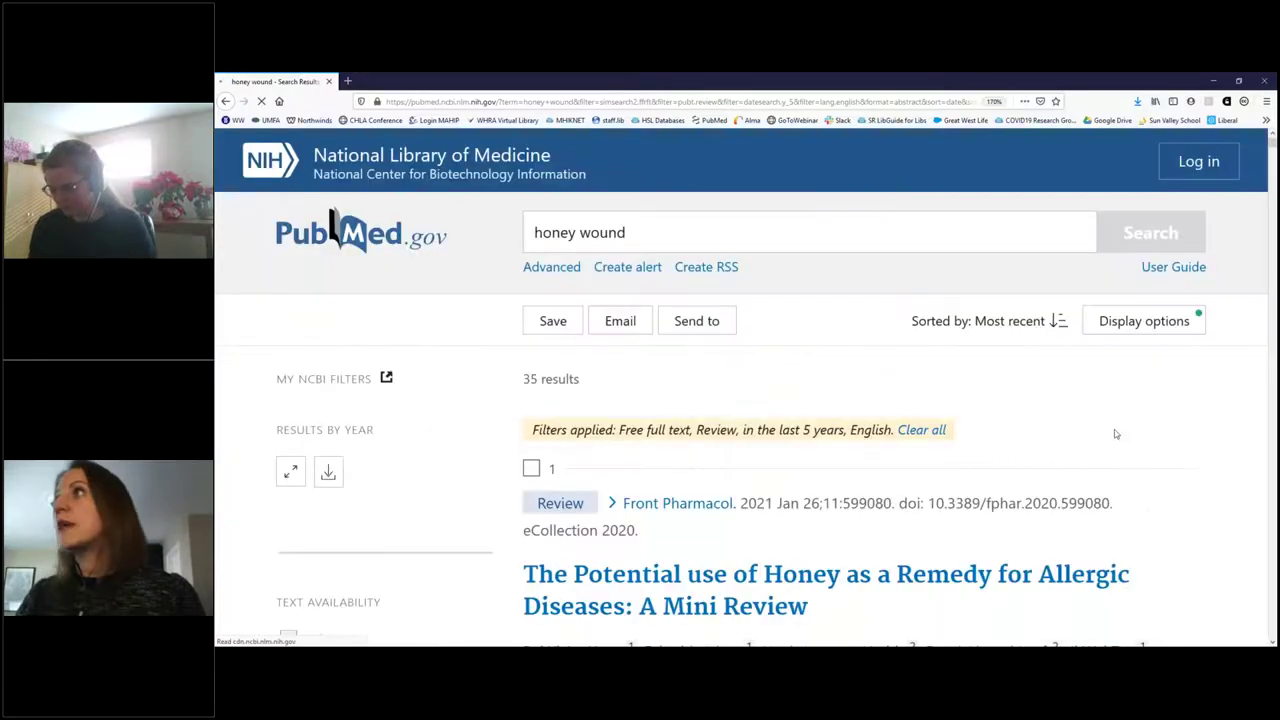
Step: Look over the narrowed results and open the record "The Potential use of Honey as a Remedy for Allergic Diseases: A Mini Review"
{"action": "scroll", "coordinate": [1157, 422], "scroll_direction": "down", "scroll_amount": 5}
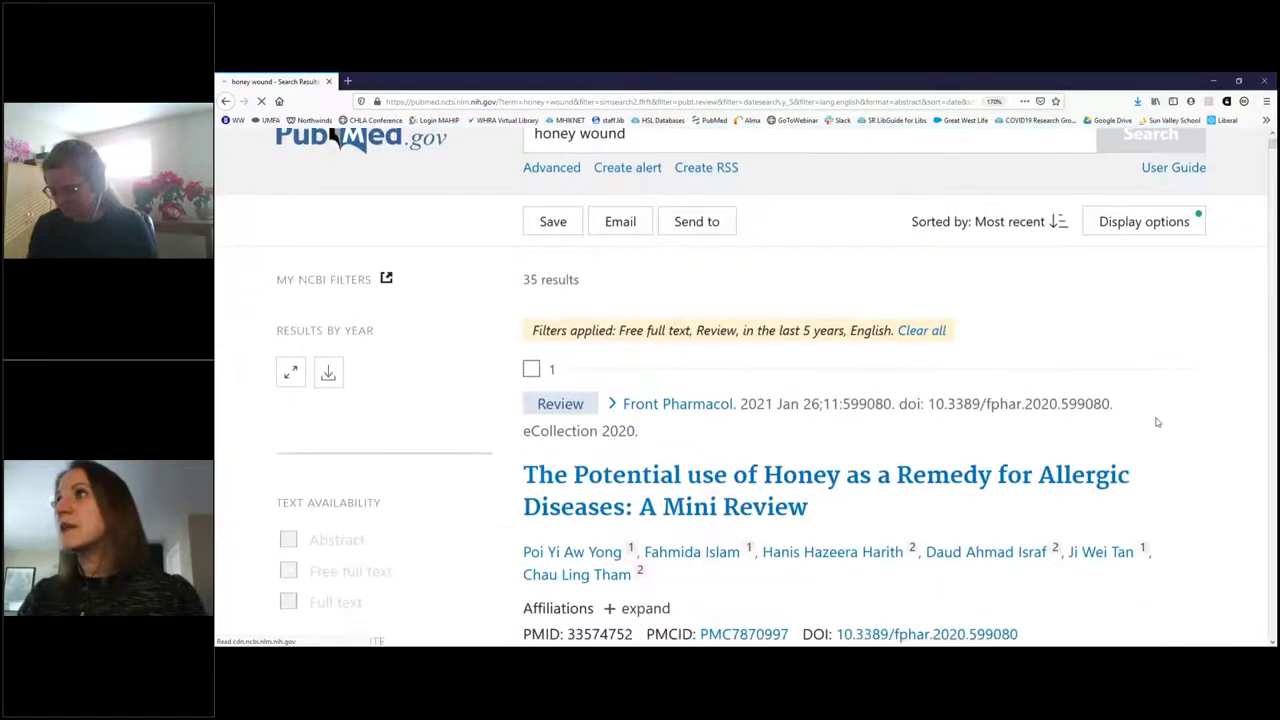
{"action": "scroll", "coordinate": [1040, 545], "scroll_direction": "down", "scroll_amount": 10}
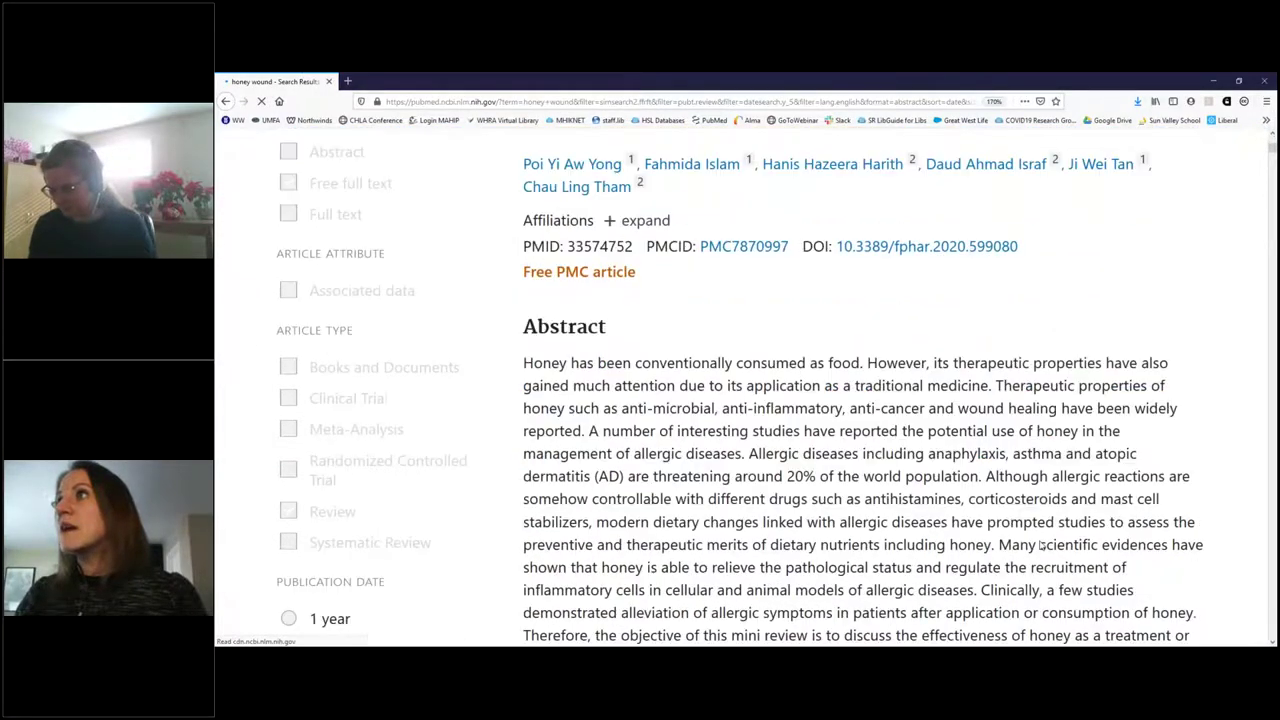
{"action": "scroll", "coordinate": [1040, 545], "scroll_direction": "up", "scroll_amount": 8}
{"action": "scroll", "coordinate": [1038, 545], "scroll_direction": "down", "scroll_amount": 3}
{"action": "scroll", "coordinate": [1037, 545], "scroll_direction": "down", "scroll_amount": 2}
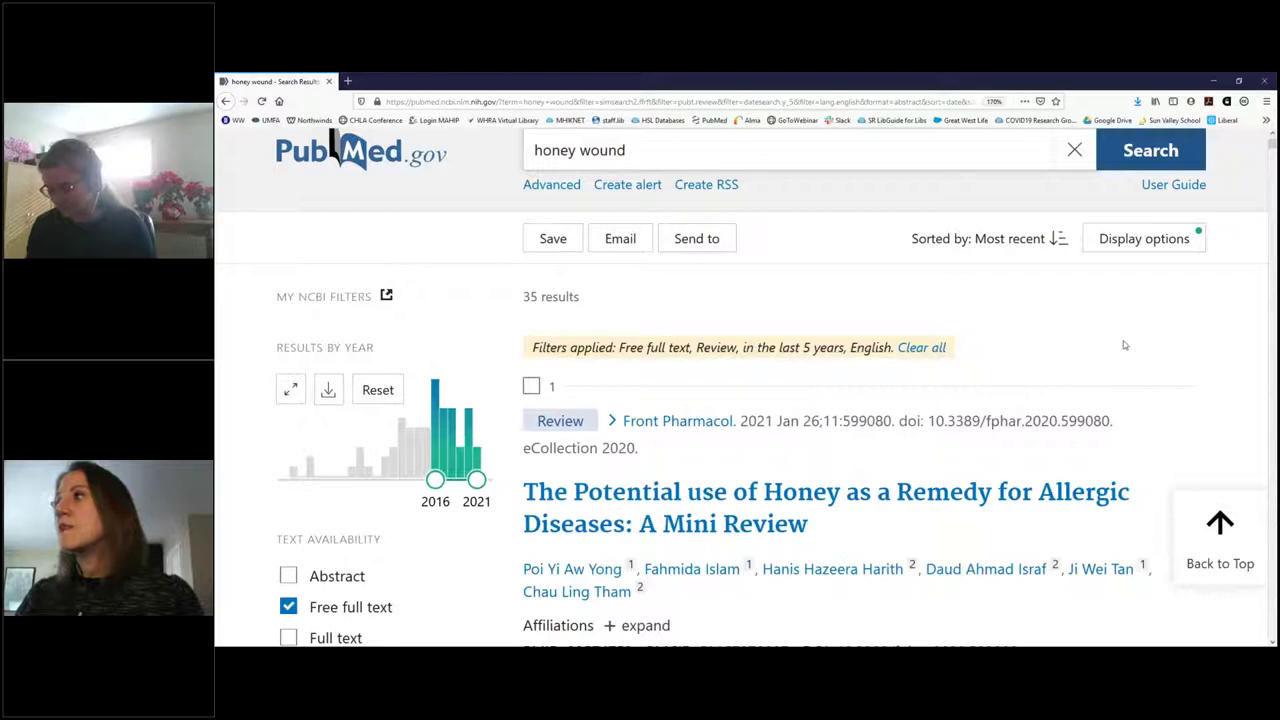
{"action": "scroll", "coordinate": [1124, 345], "scroll_direction": "down", "scroll_amount": 9}
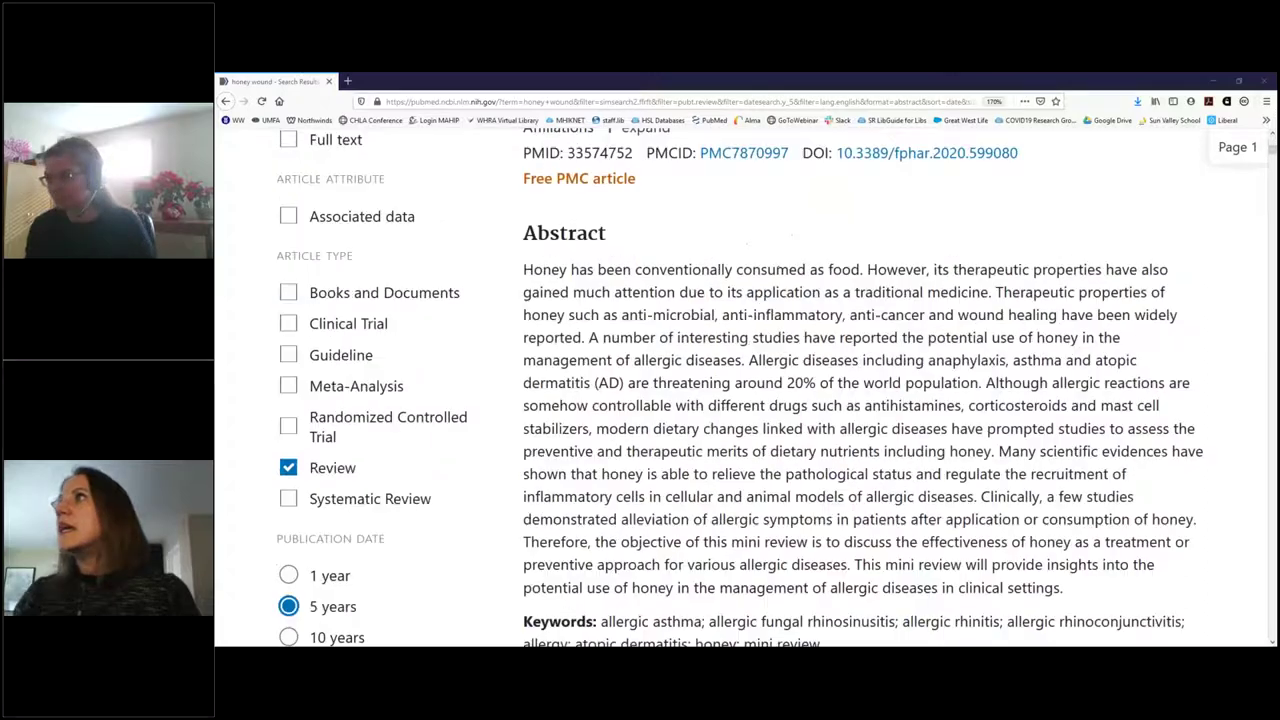
{"action": "scroll", "coordinate": [857, 415], "scroll_direction": "up", "scroll_amount": 9}
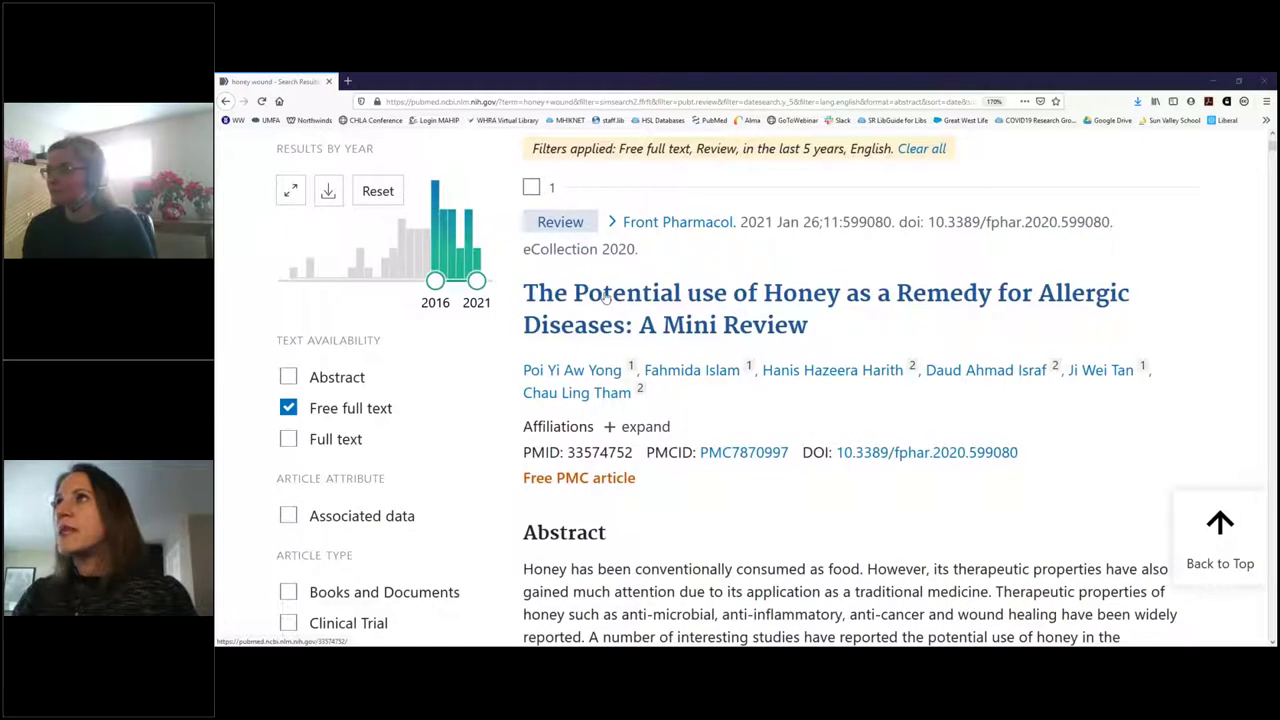
{"action": "left_click", "coordinate": [607, 300]}
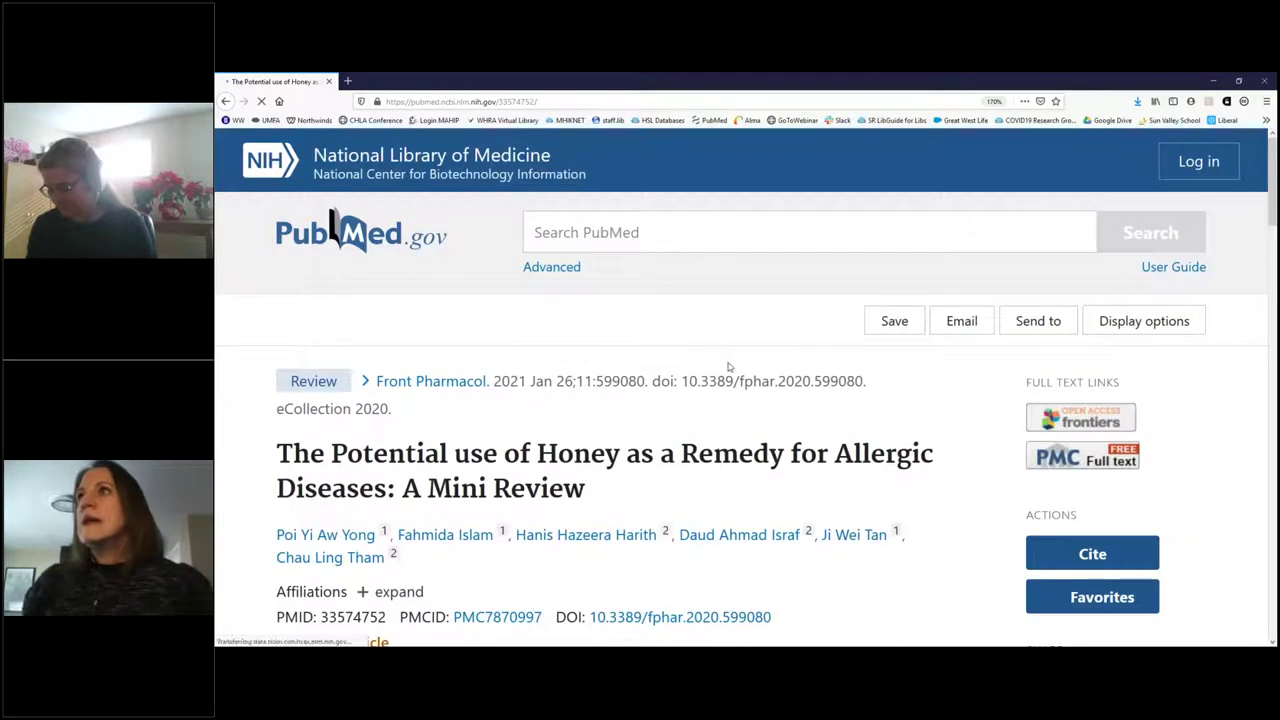
Step: Examine the article record from the abstract through the figures, references, publication types and LinkOut full text sources
{"action": "scroll", "coordinate": [740, 400], "scroll_direction": "down", "scroll_amount": 1}
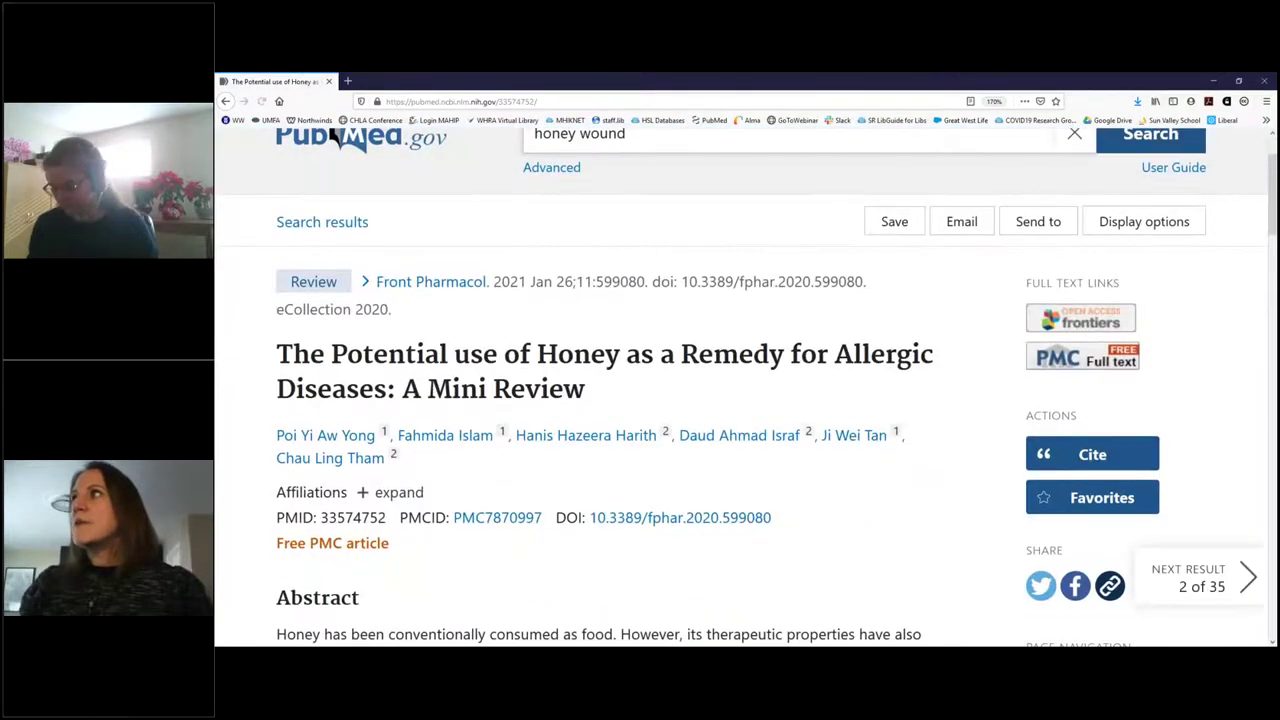
{"action": "scroll", "coordinate": [332, 138], "scroll_direction": "down", "scroll_amount": 3}
{"action": "scroll", "coordinate": [640, 390], "scroll_direction": "down", "scroll_amount": 10}
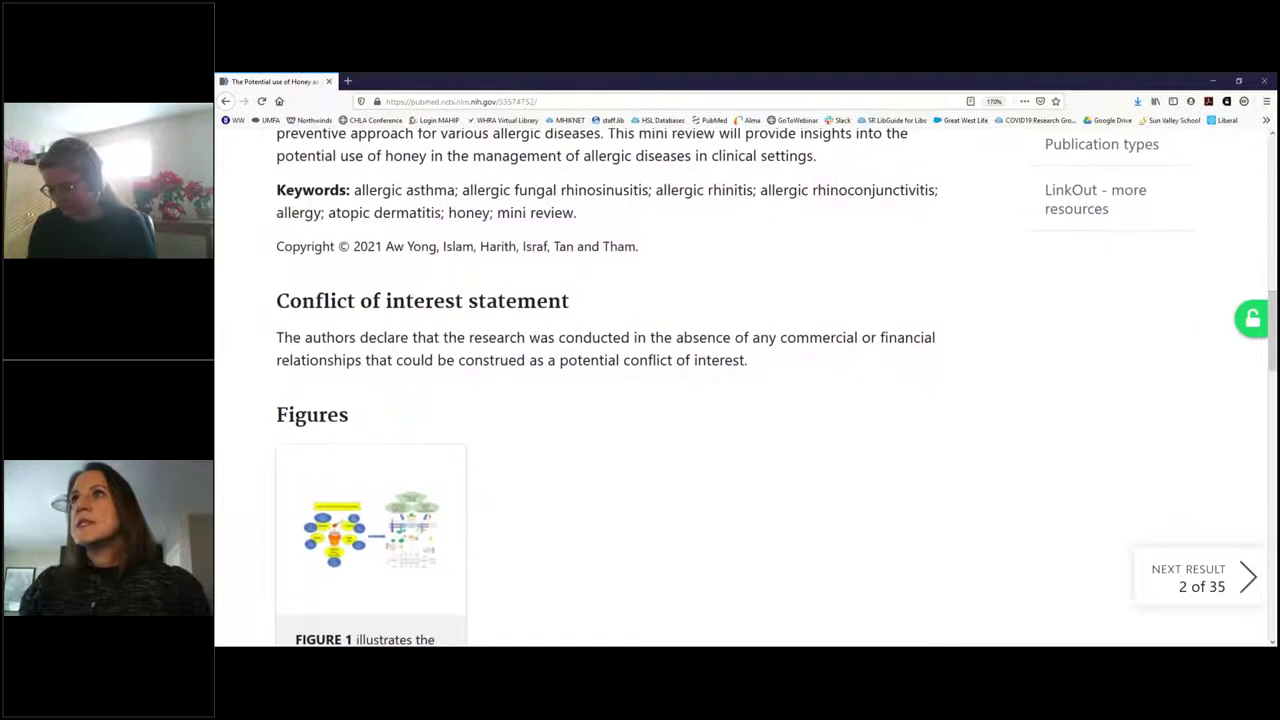
{"action": "scroll", "coordinate": [615, 390], "scroll_direction": "down", "scroll_amount": 5}
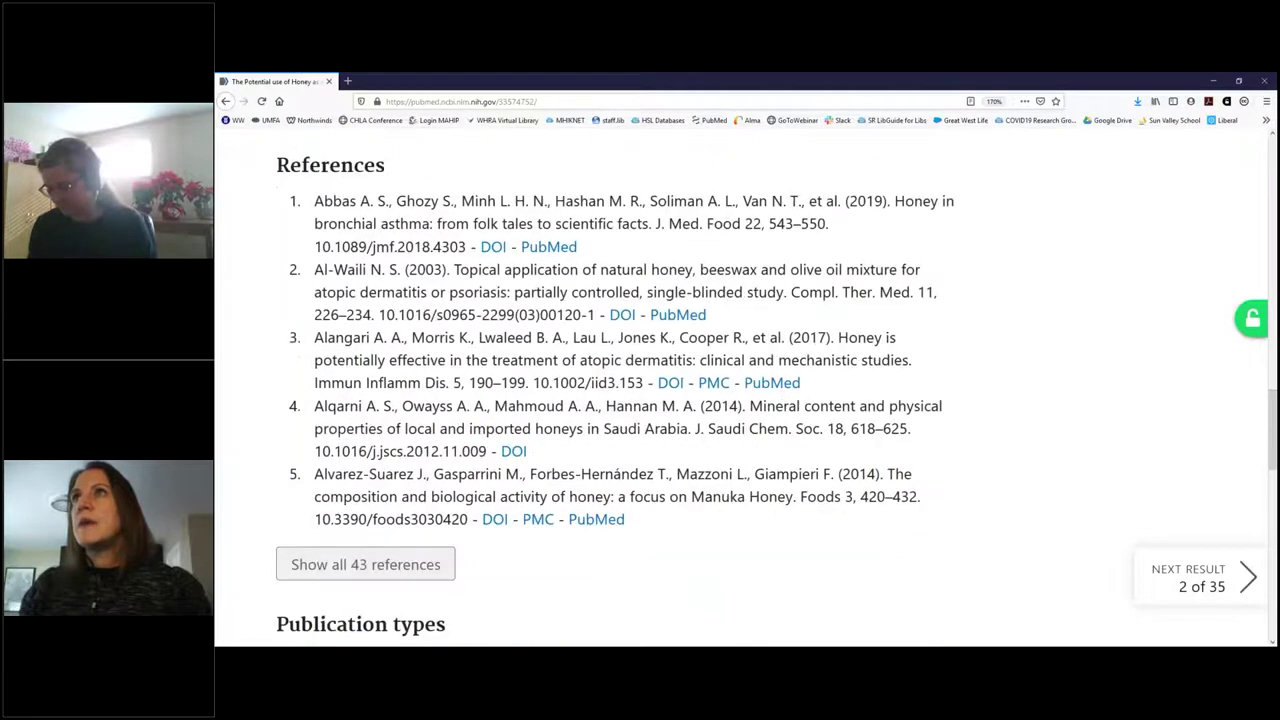
{"action": "scroll", "coordinate": [400, 286], "scroll_direction": "down", "scroll_amount": 2}
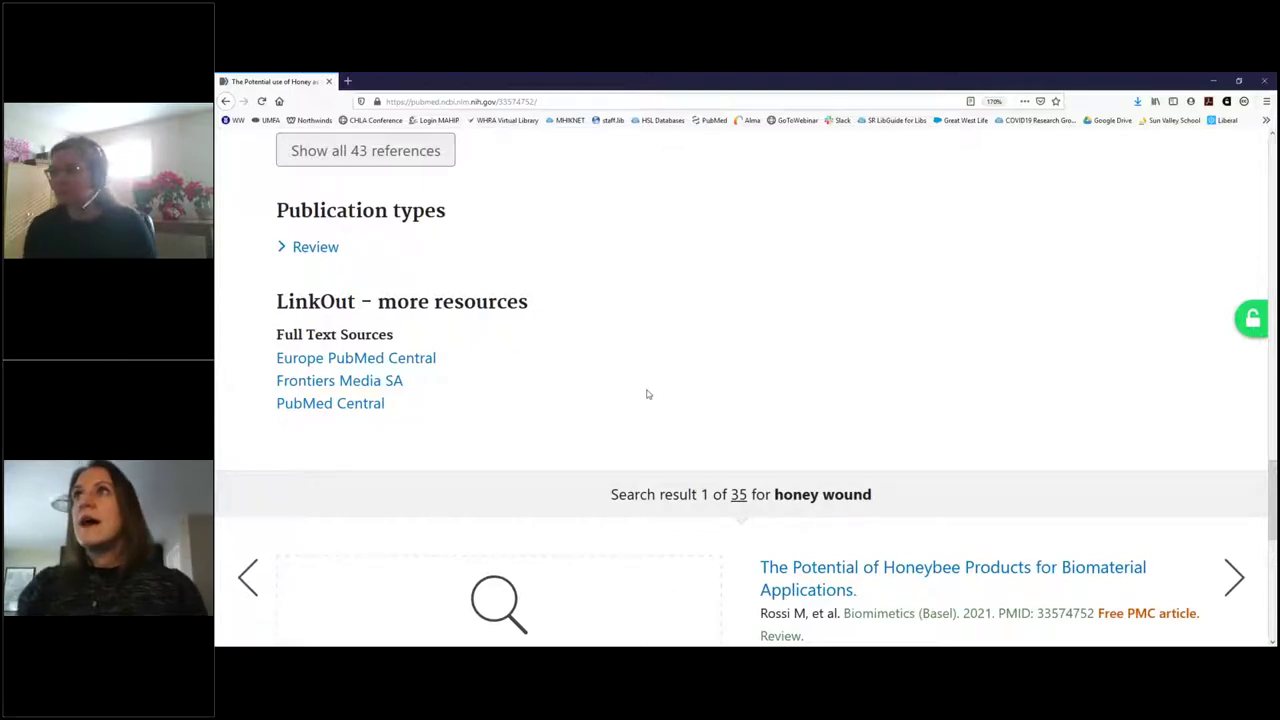
Step: Leave the honey article record for the PubMed home page and open Clinical Queries
{"action": "scroll", "coordinate": [646, 394], "scroll_direction": "up", "scroll_amount": 4}
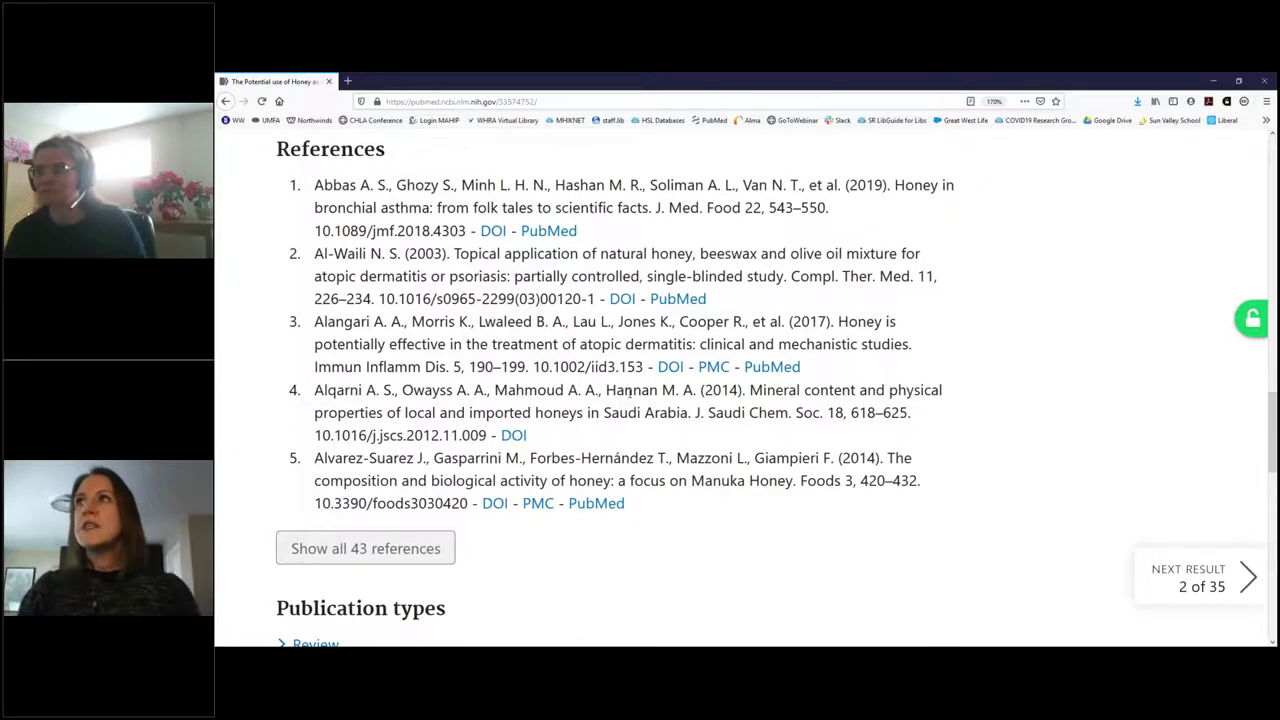
{"action": "scroll", "coordinate": [882, 439], "scroll_direction": "down", "scroll_amount": 2}
{"action": "scroll", "coordinate": [880, 437], "scroll_direction": "up", "scroll_amount": 15}
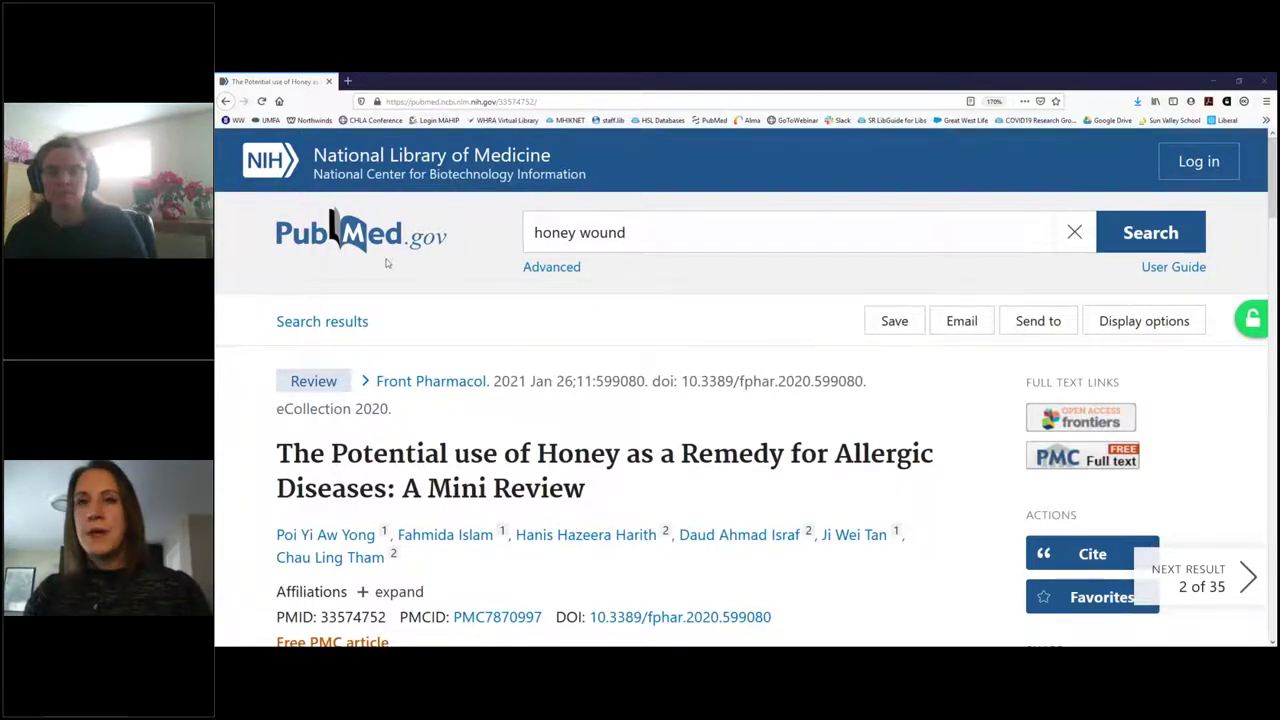
{"action": "left_click", "coordinate": [333, 214]}
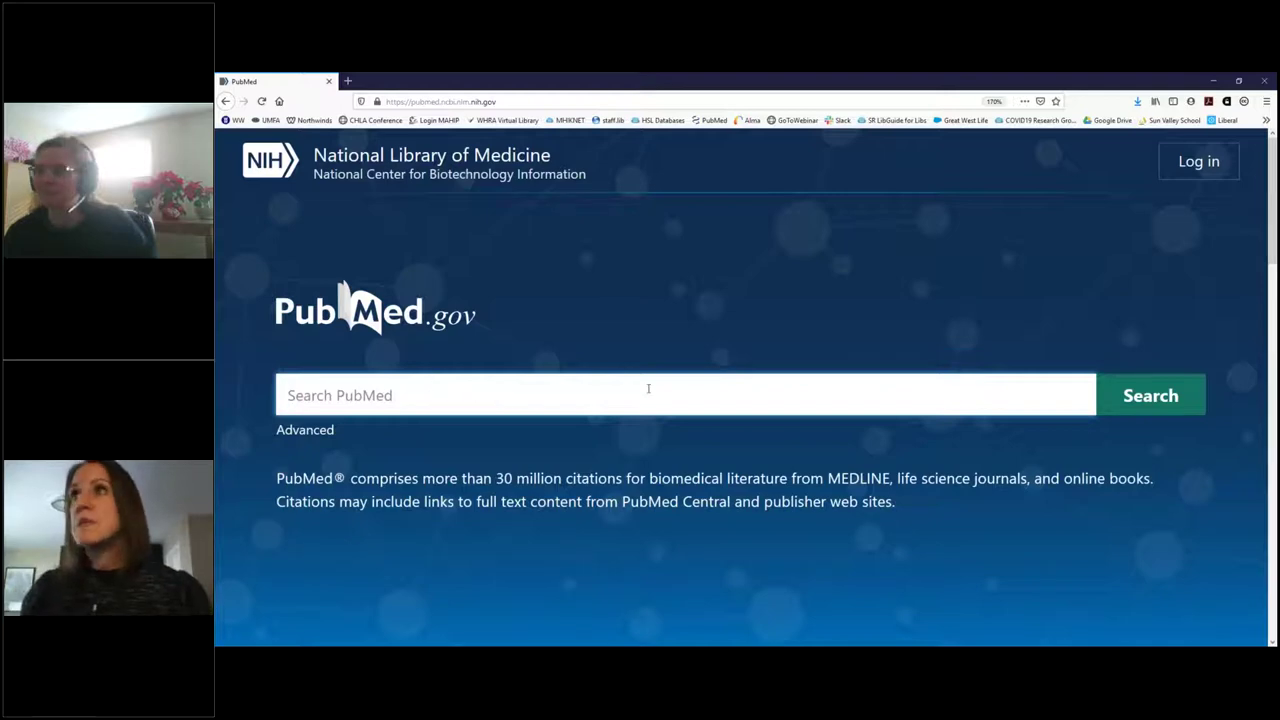
{"action": "scroll", "coordinate": [651, 392], "scroll_direction": "down", "scroll_amount": 2}
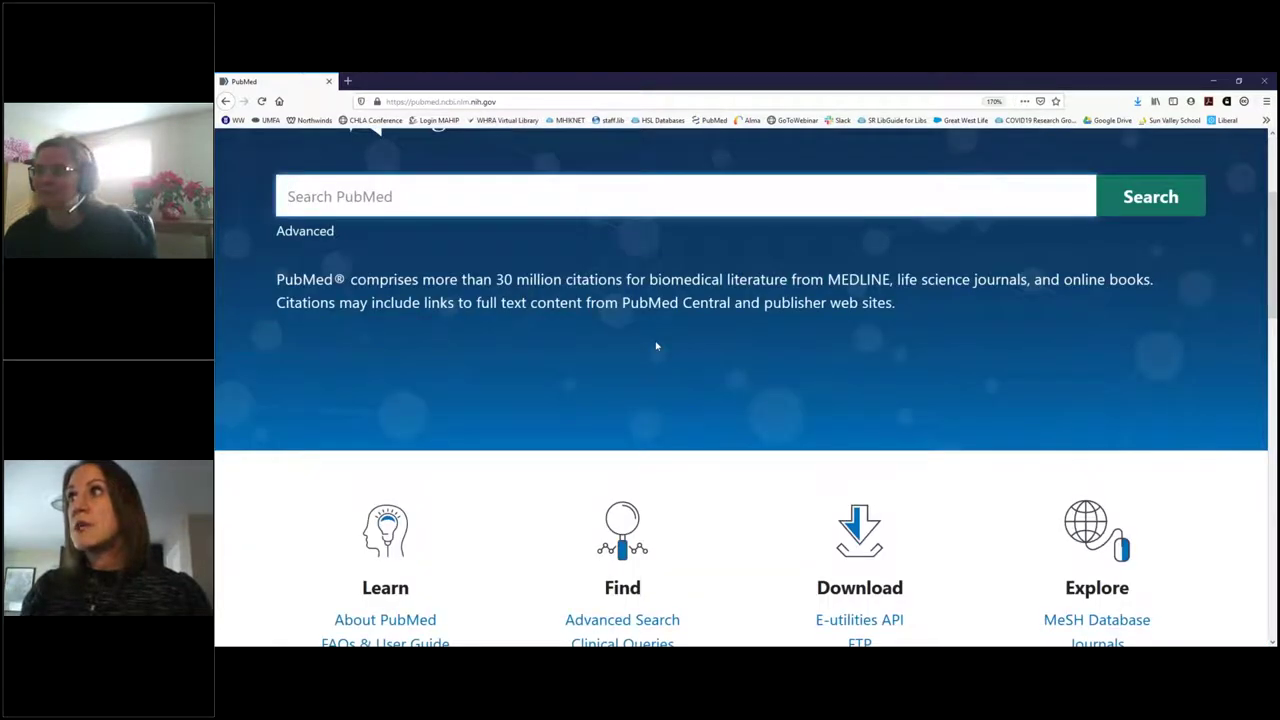
{"action": "scroll", "coordinate": [656, 346], "scroll_direction": "down", "scroll_amount": 1}
{"action": "scroll", "coordinate": [686, 391], "scroll_direction": "down", "scroll_amount": 1}
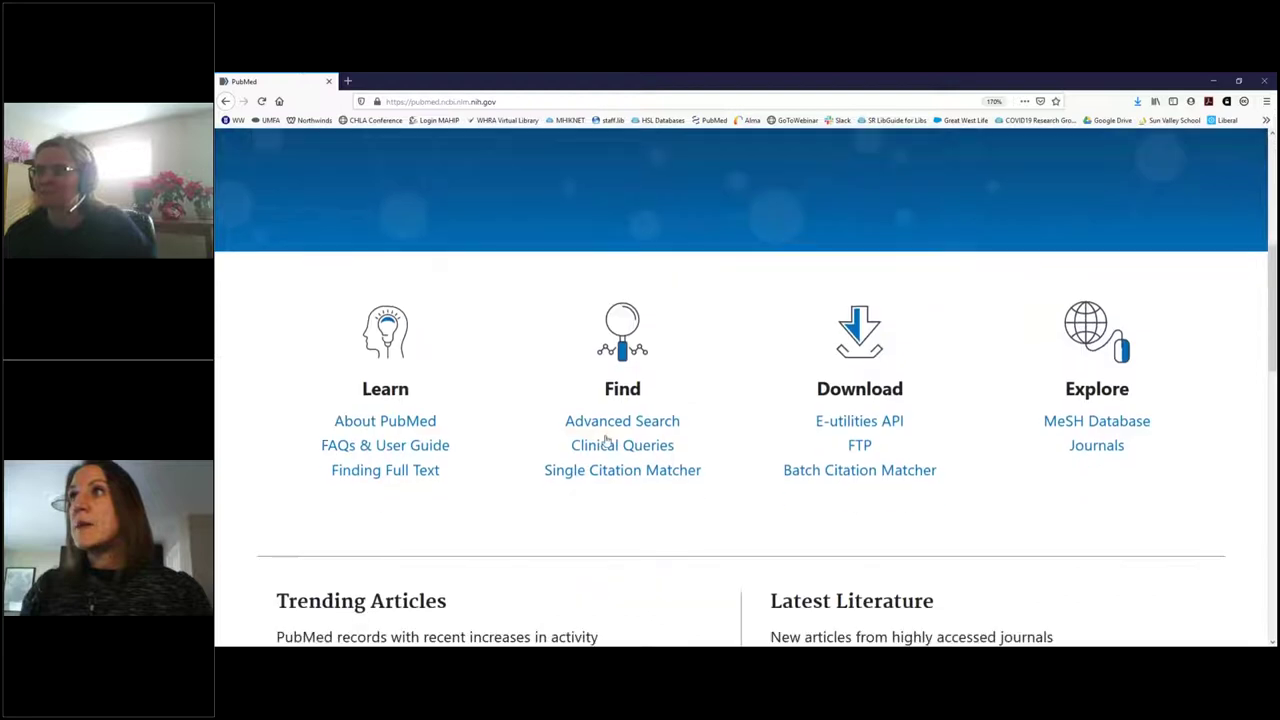
{"action": "left_click", "coordinate": [600, 447]}
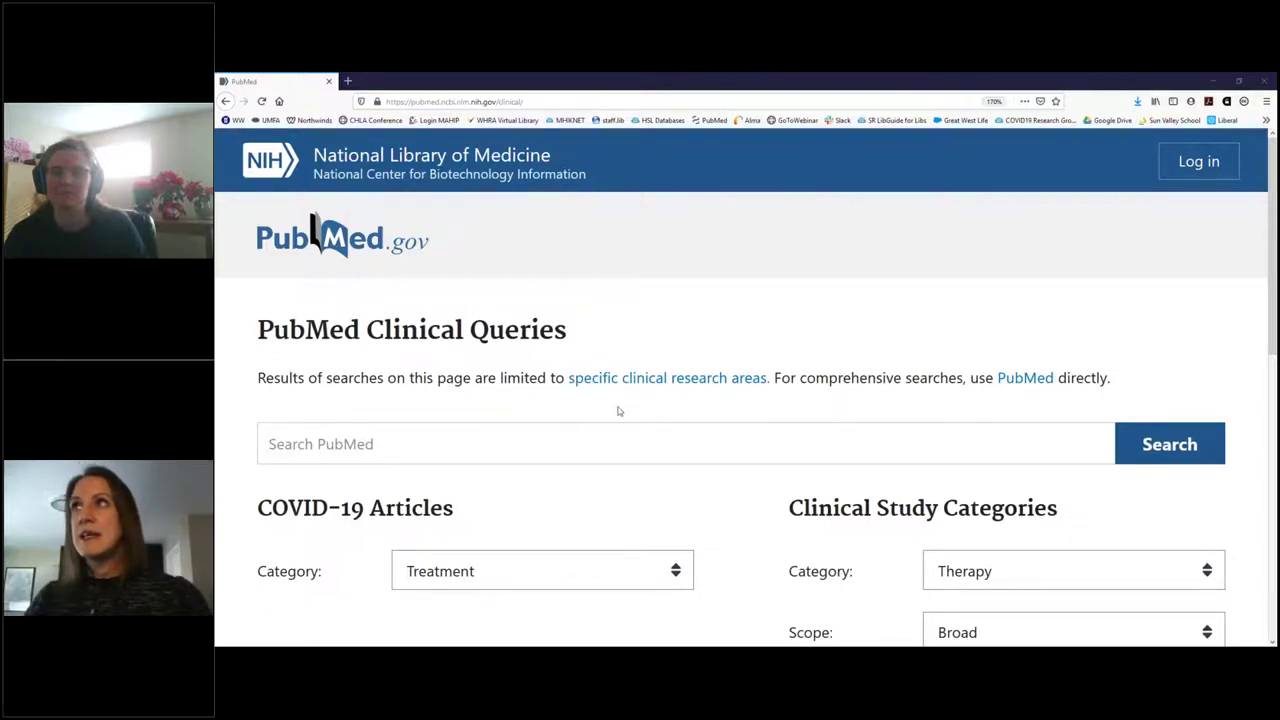
Step: Look over the COVID-19 Articles and Clinical Study Categories sections and place the cursor in the Clinical Queries search field
{"action": "scroll", "coordinate": [628, 409], "scroll_direction": "down", "scroll_amount": 2}
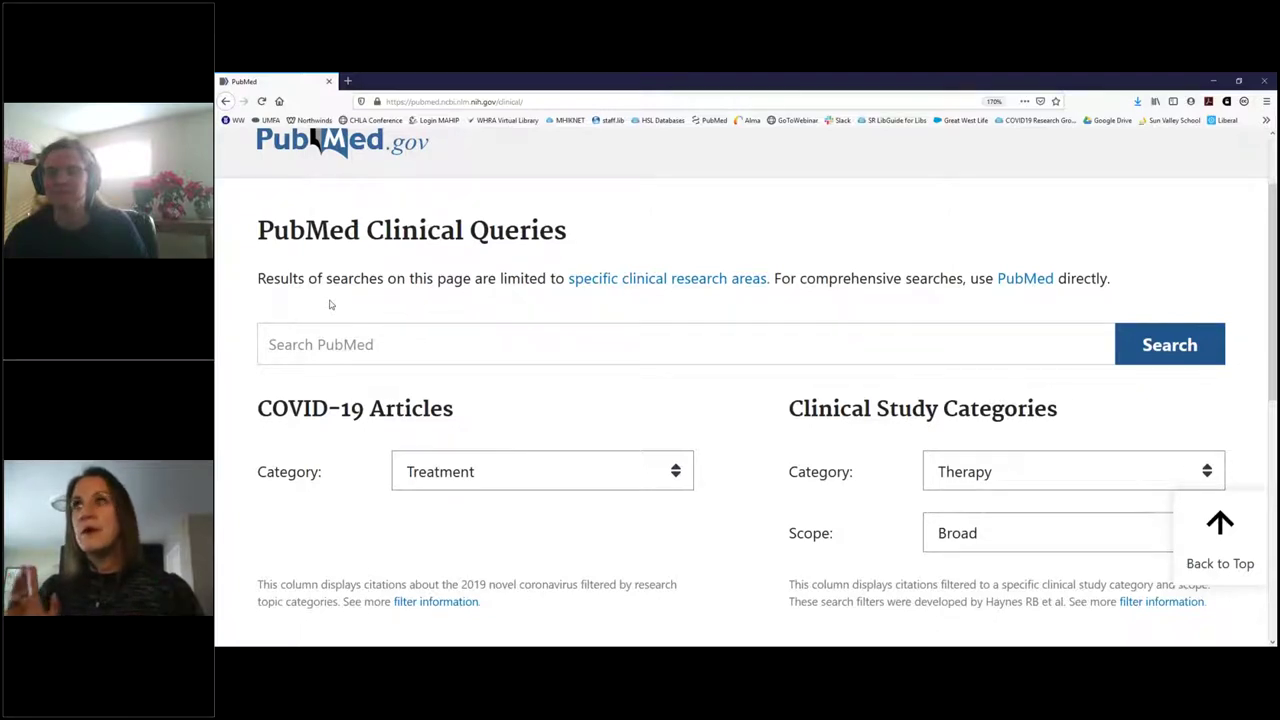
{"action": "left_click", "coordinate": [358, 344]}
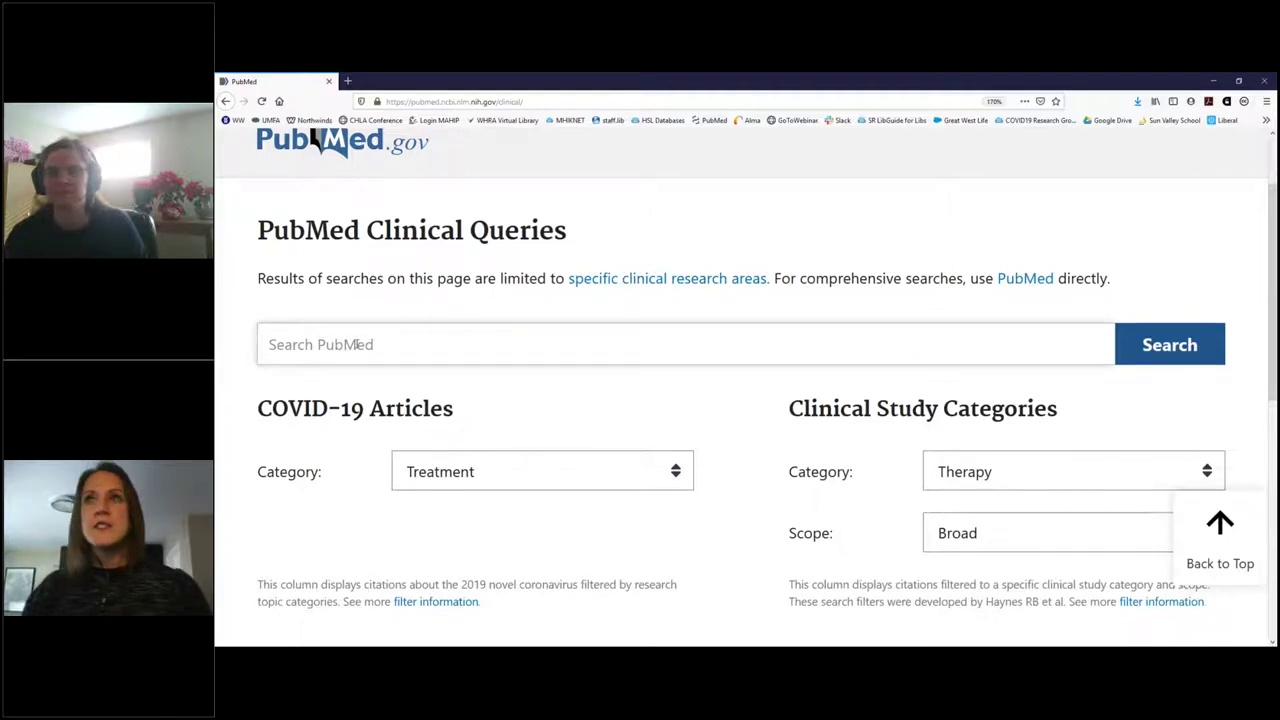
{"action": "scroll", "coordinate": [353, 464], "scroll_direction": "down", "scroll_amount": 1}
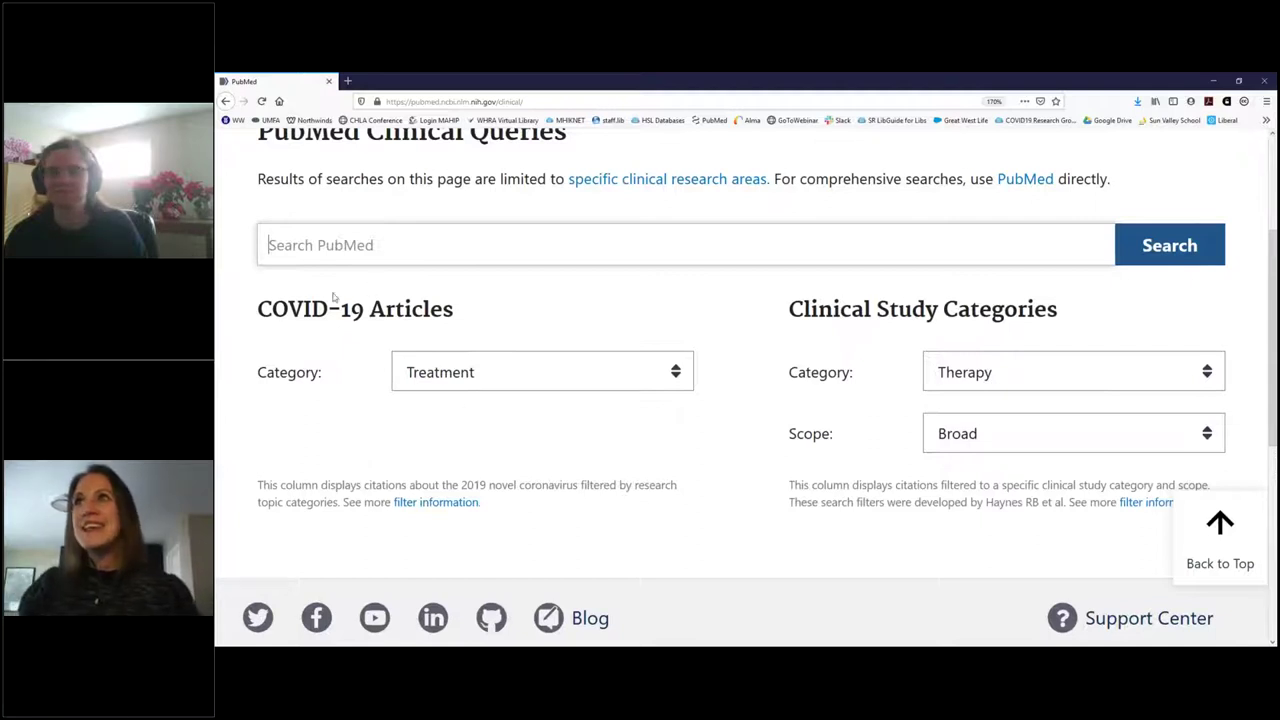
{"action": "left_click_drag", "start_coordinate": [258, 310], "coordinate": [506, 325]}
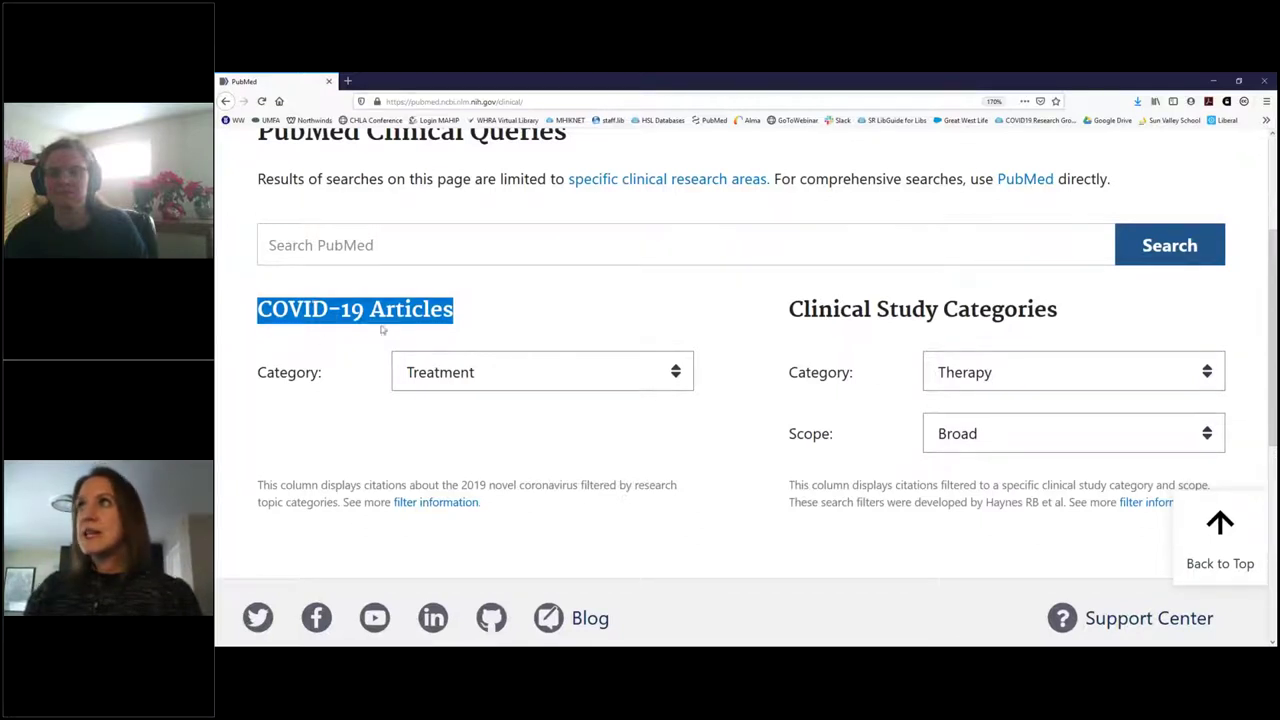
{"action": "left_click_drag", "start_coordinate": [789, 310], "coordinate": [1103, 309]}
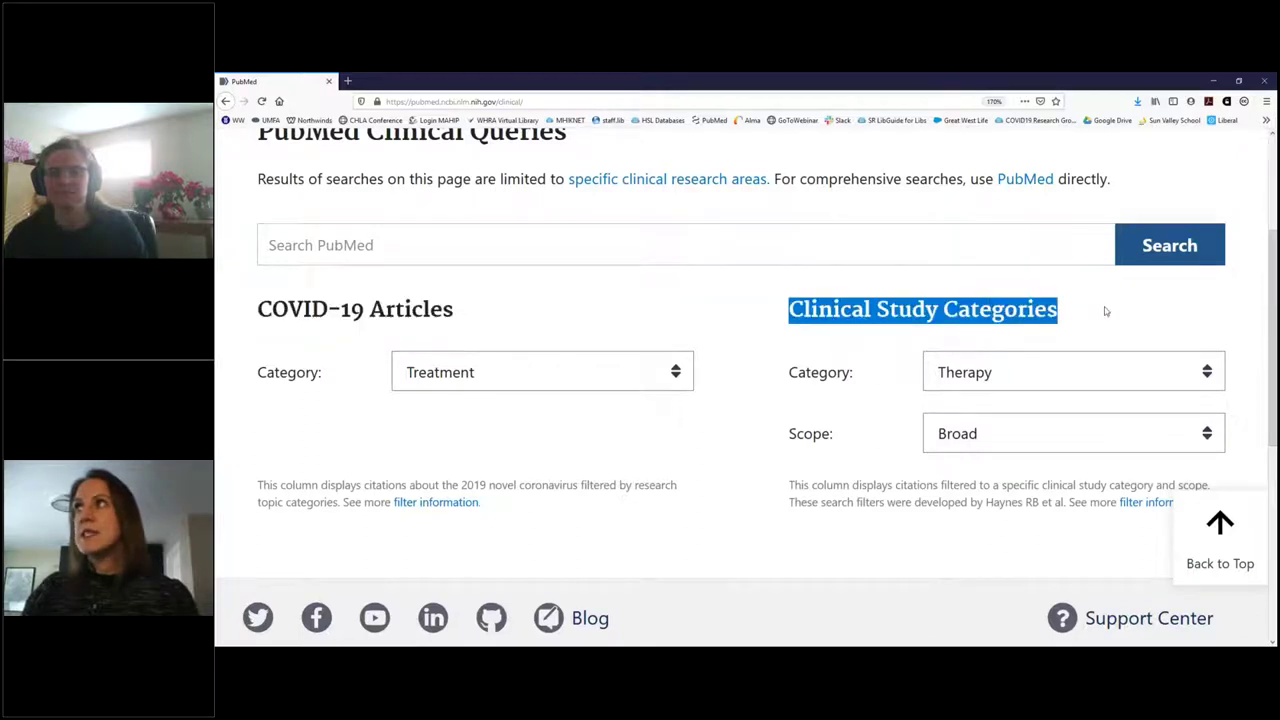
{"action": "left_click", "coordinate": [447, 248]}
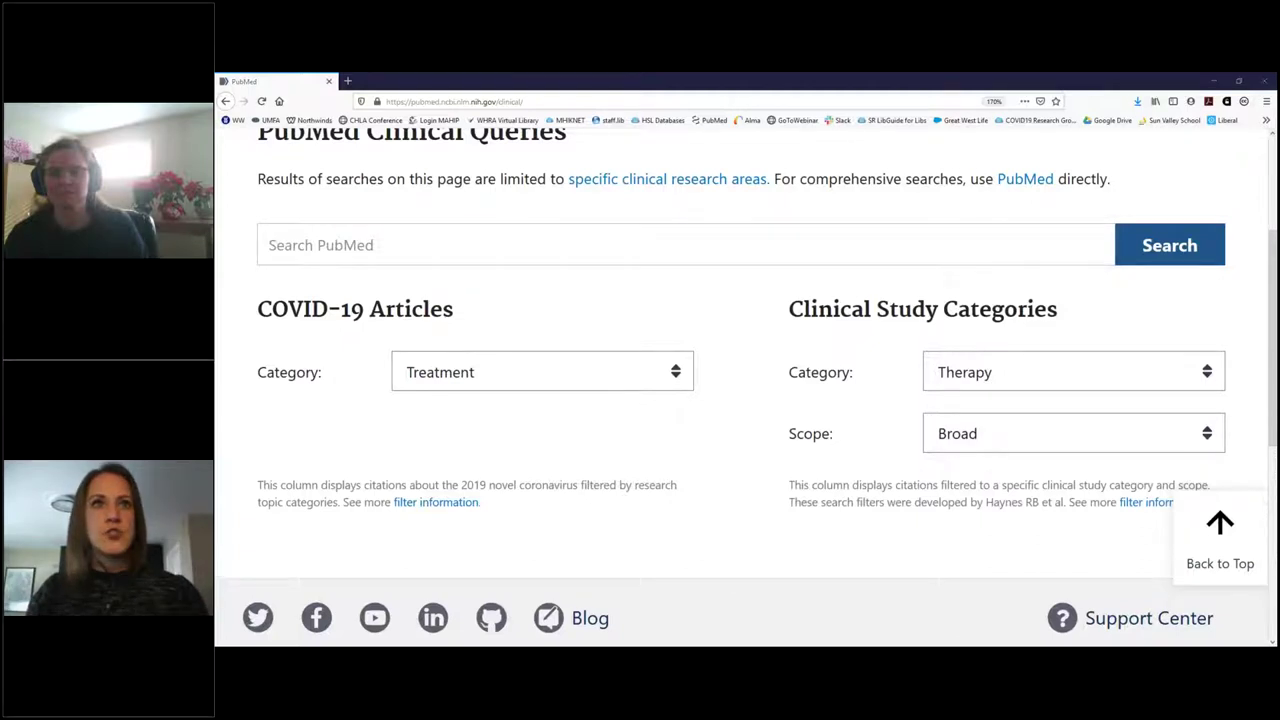
{"action": "left_click", "coordinate": [583, 228]}
{"action": "type", "text": "diab"}
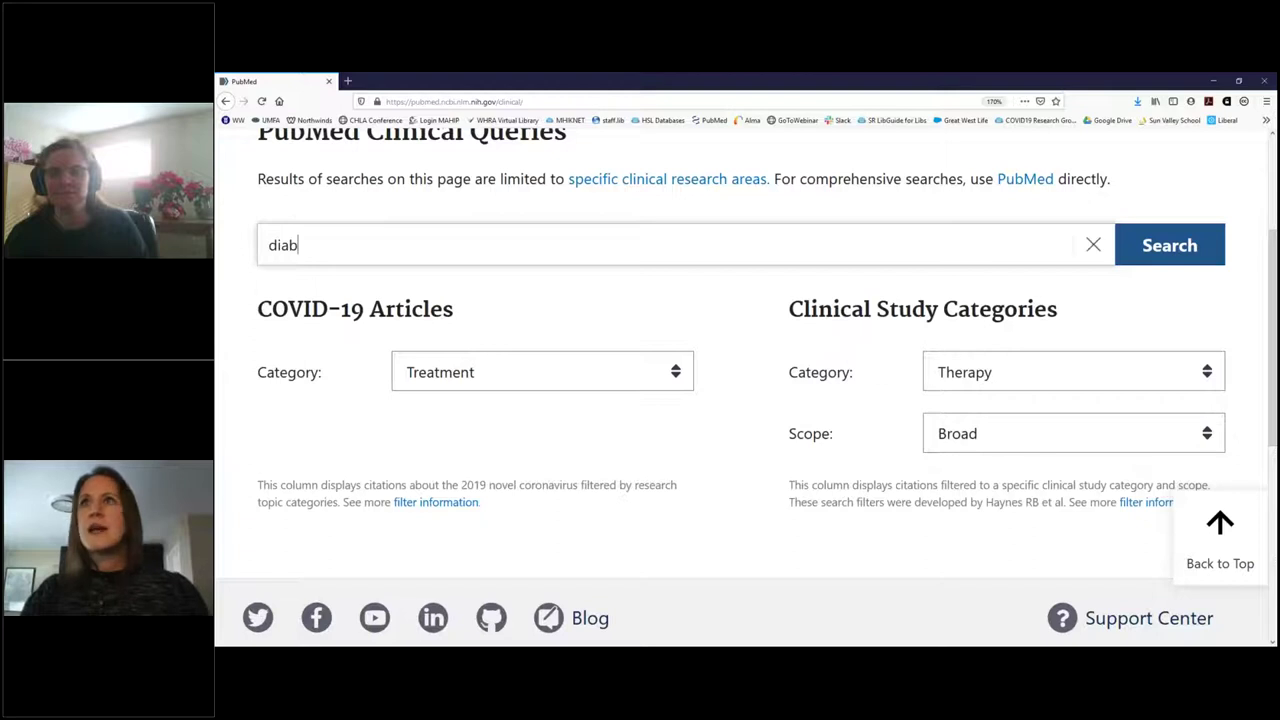
{"action": "type", "text": "etic"}
{"action": "key", "text": "BackSpace"}
{"action": "key", "text": "BackSpace"}
{"action": "key", "text": "BackSpace"}
{"action": "key", "text": "BackSpace"}
{"action": "key", "text": "BackSpace"}
{"action": "key", "text": "BackSpace"}
{"action": "key", "text": "BackSpace"}
{"action": "key", "text": "BackSpace"}
Step: Search Clinical Queries for "diabetic foot" AND (elderly OR seniors*)
{"action": "type", "text": "\""}
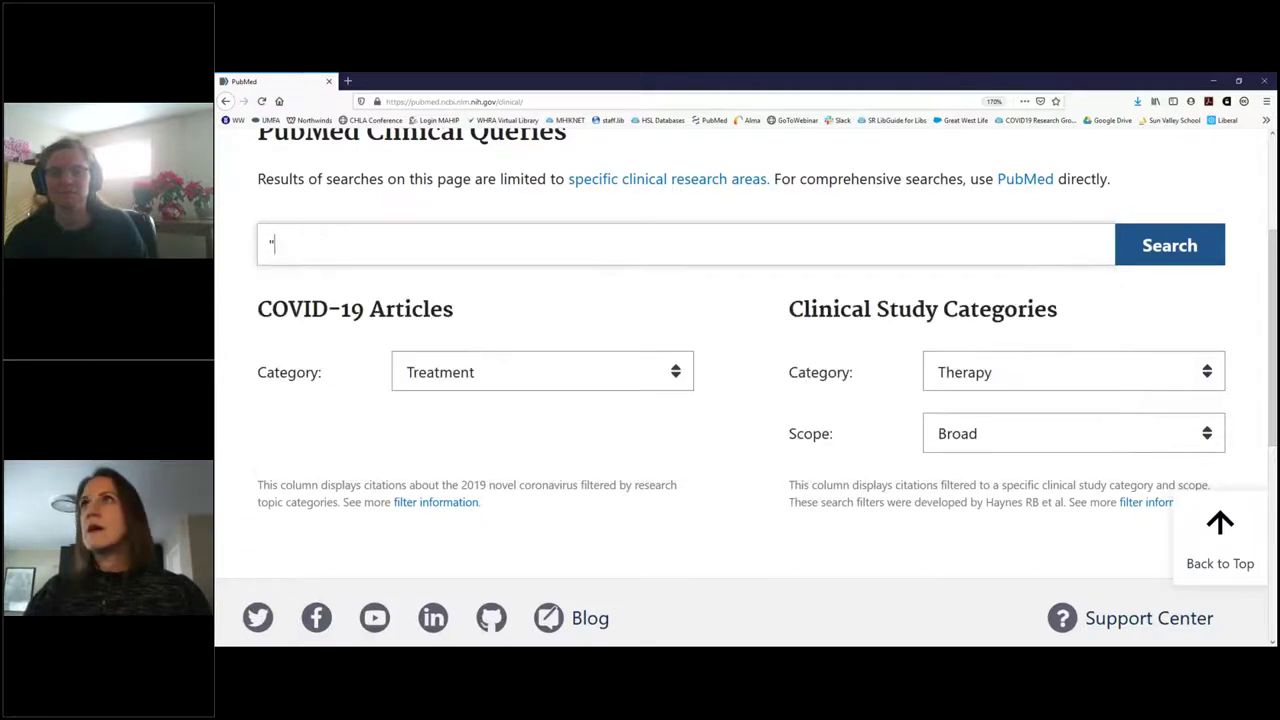
{"action": "type", "text": "diabetic"}
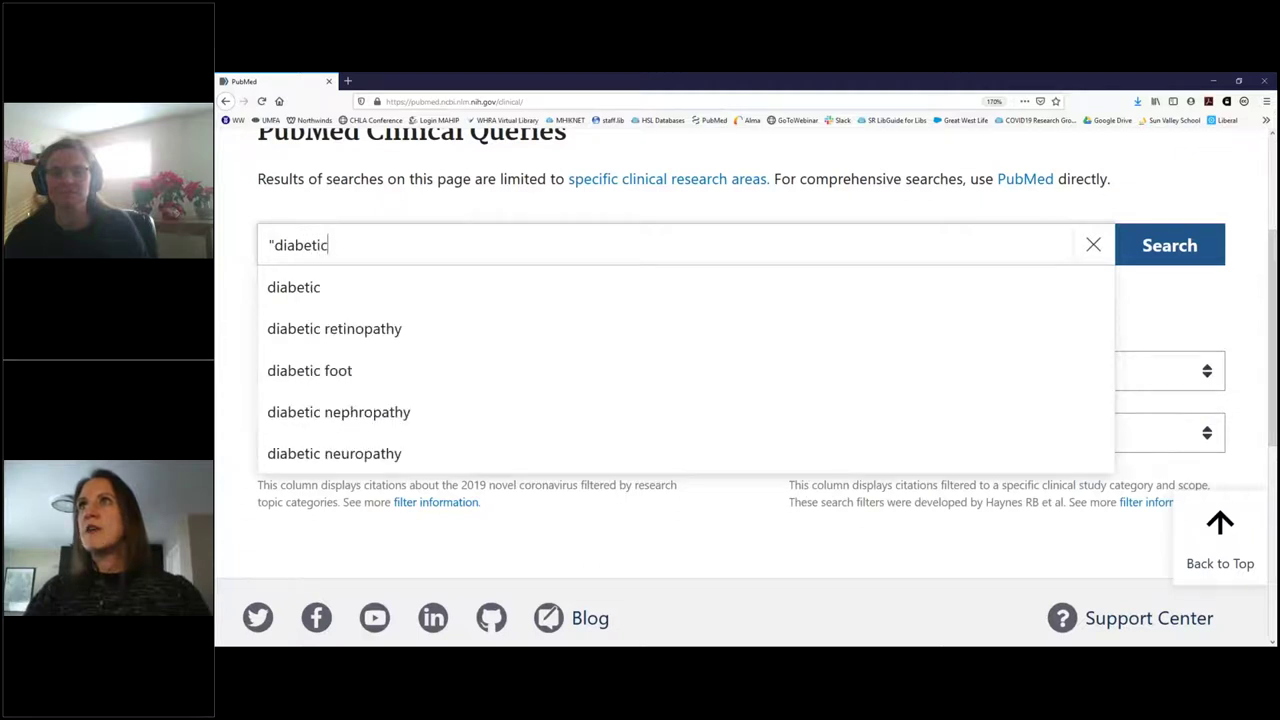
{"action": "type", "text": " foot\" AND"}
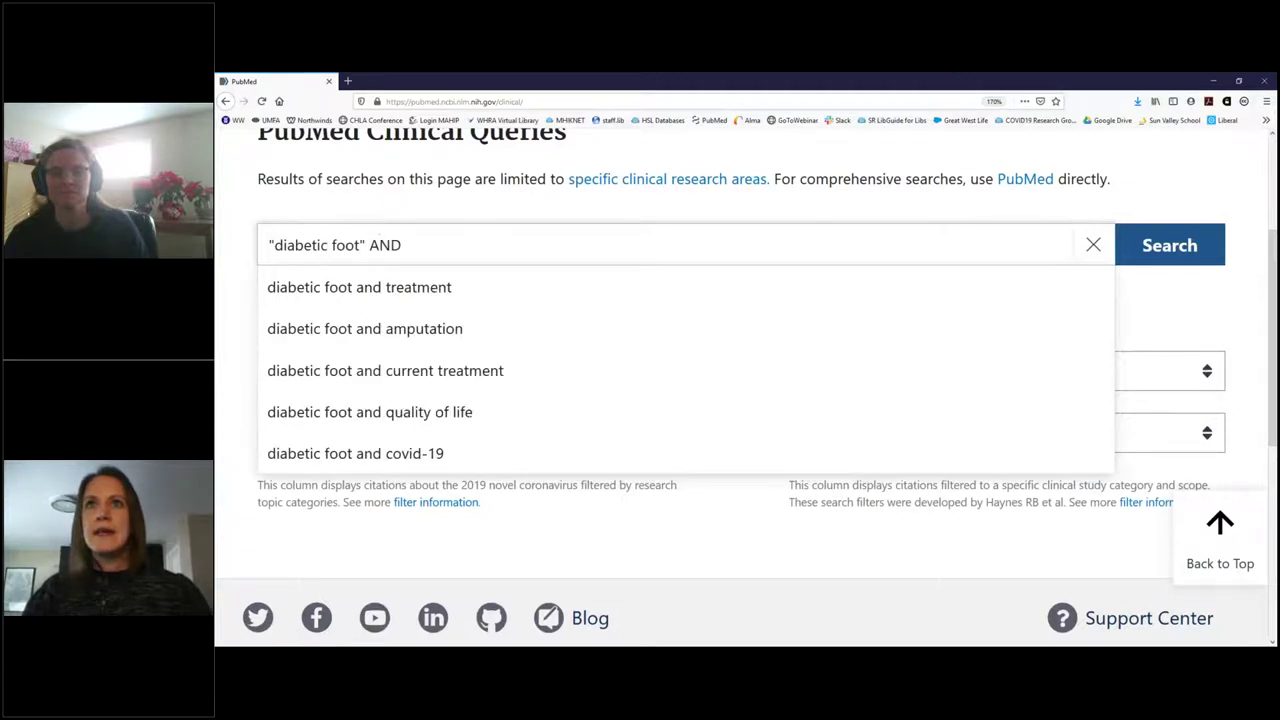
{"action": "type", "text": " (elder"}
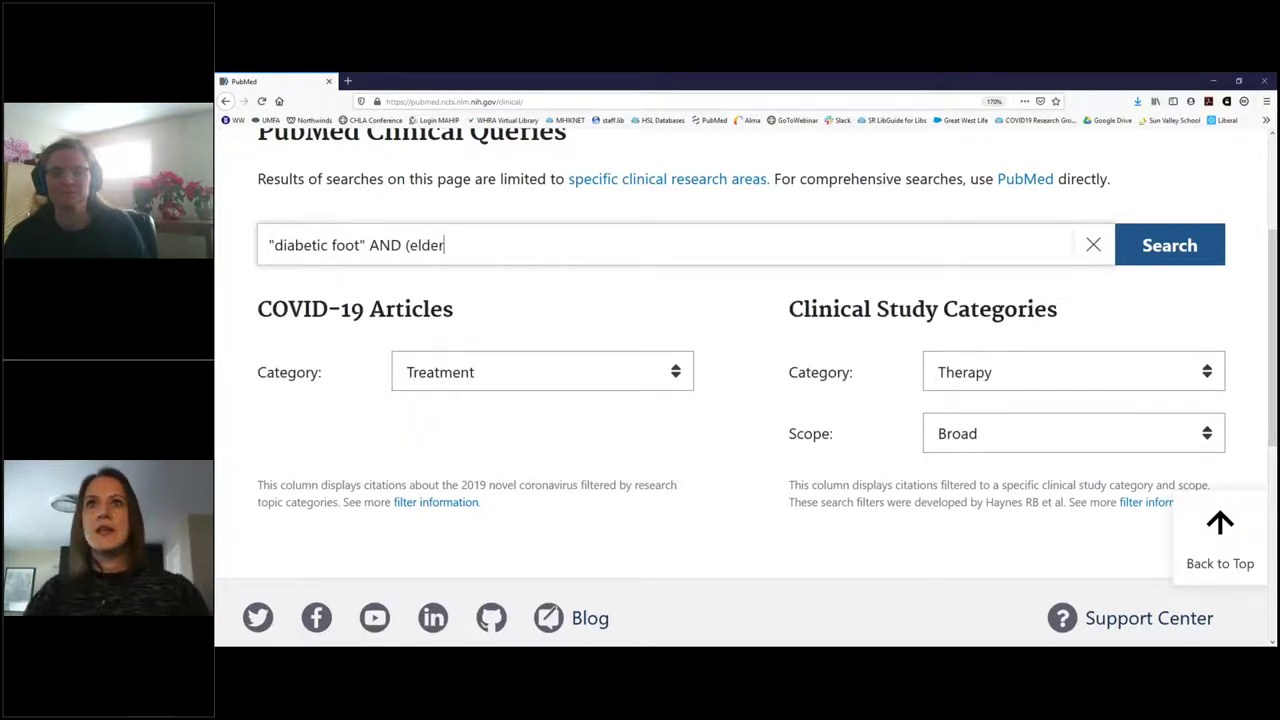
{"action": "type", "text": "ly O\"R seniors"}
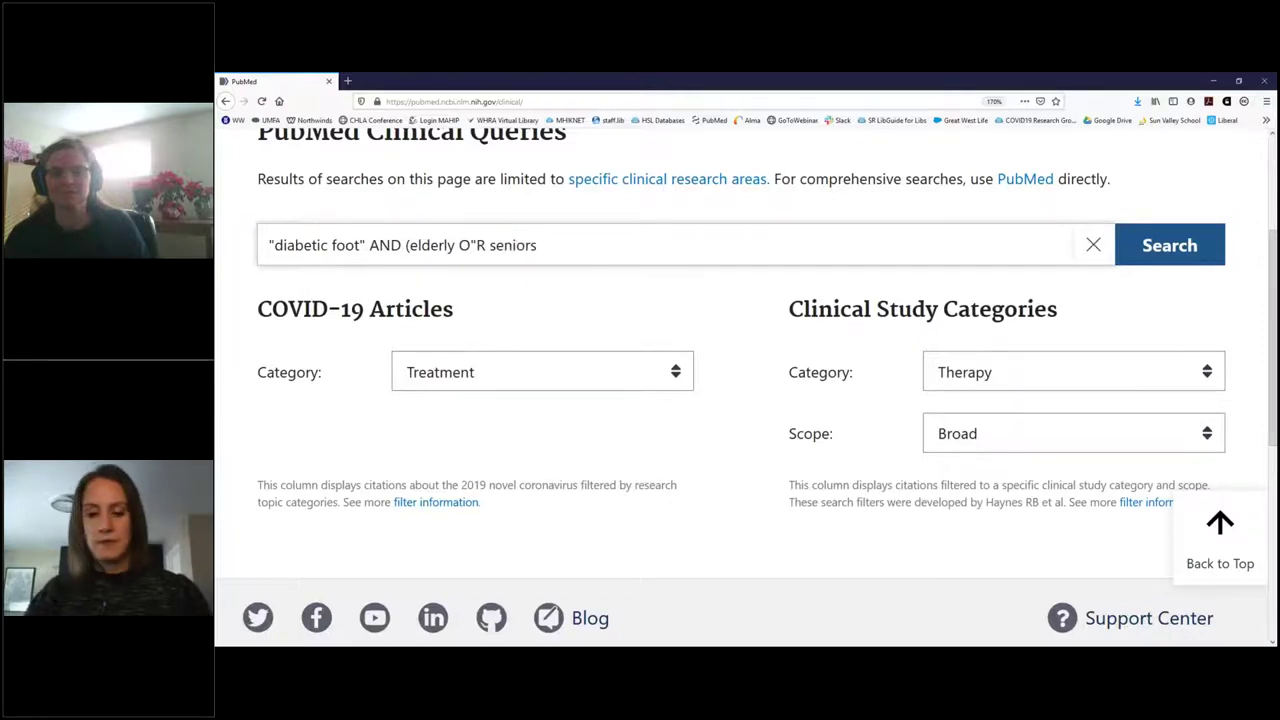
{"action": "type", "text": "*)"}
{"action": "left_click", "coordinate": [478, 244]}
{"action": "key", "text": "BackSpace"}
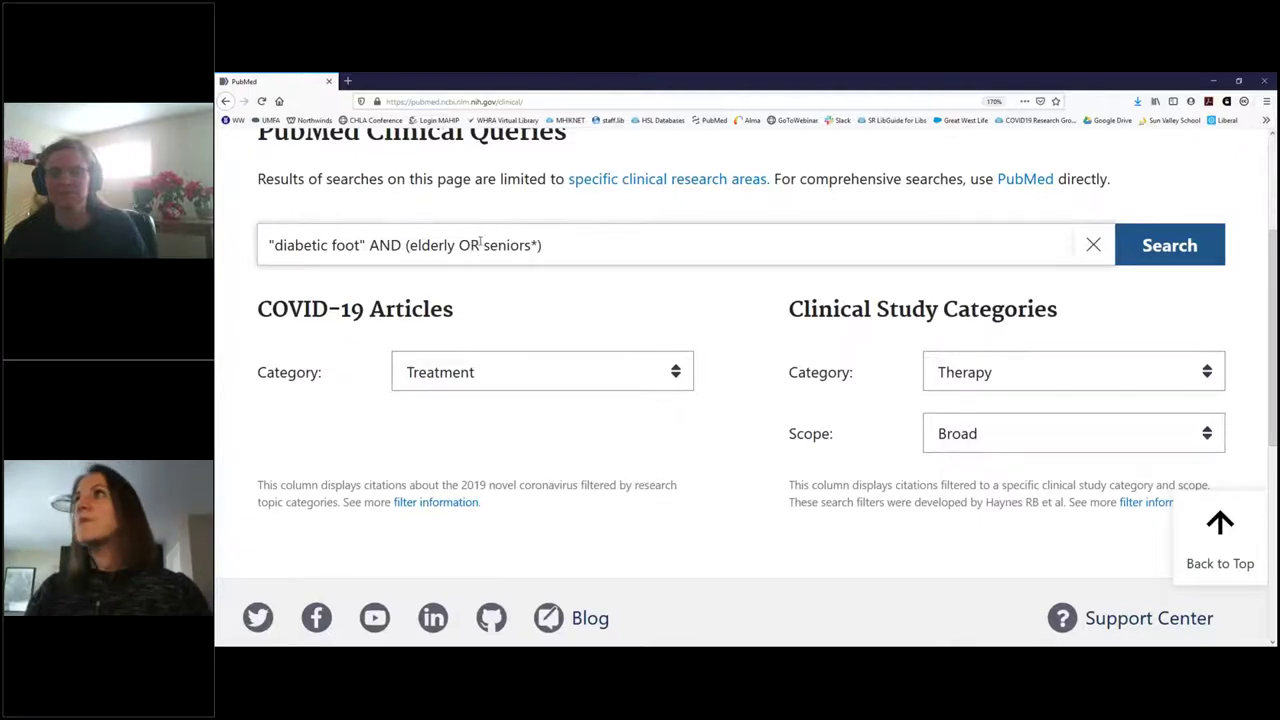
{"action": "key", "text": "Return"}
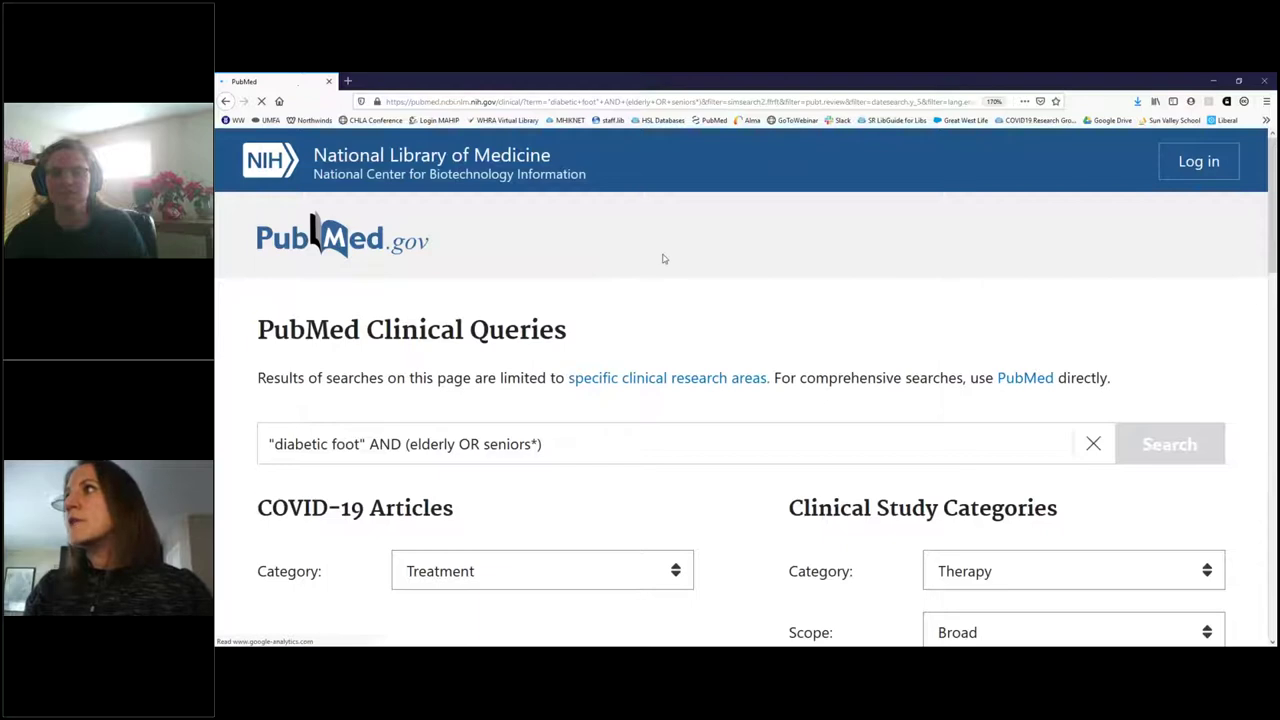
Step: Look over the diabetic foot citations listed under COVID-19 Articles and Clinical Study Categories
{"action": "scroll", "coordinate": [663, 254], "scroll_direction": "down", "scroll_amount": 3}
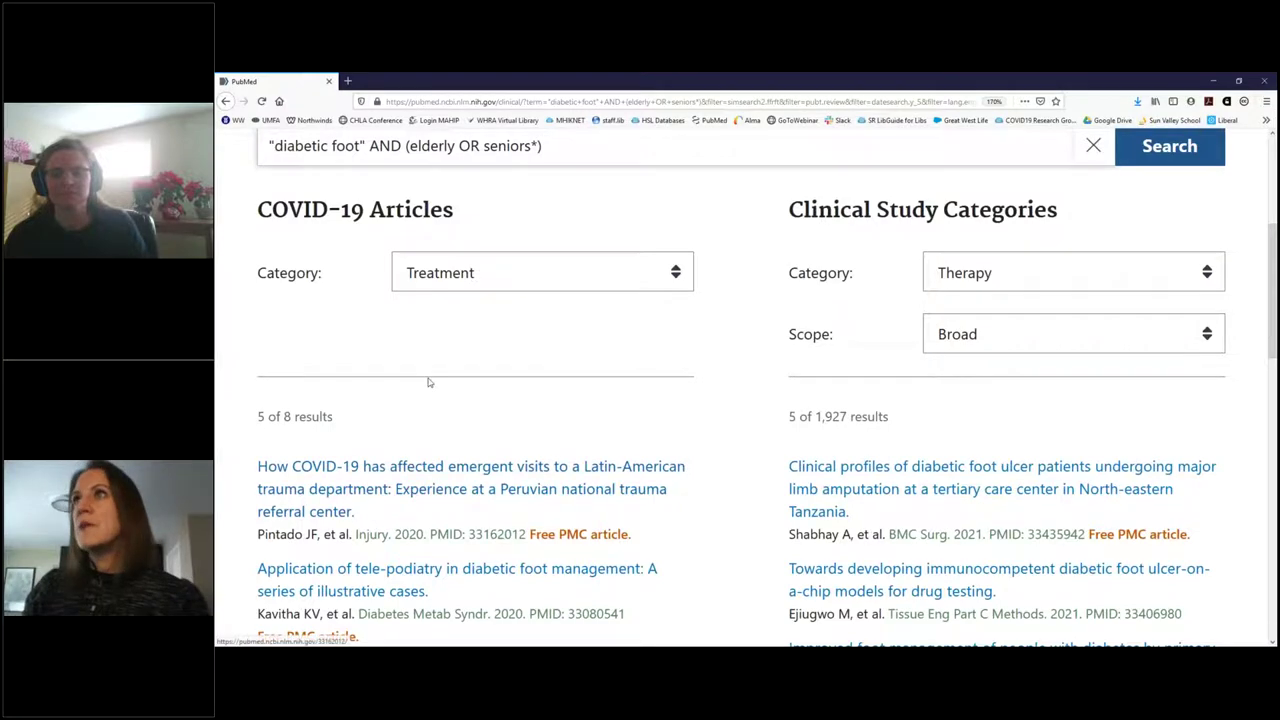
{"action": "scroll", "coordinate": [429, 380], "scroll_direction": "down", "scroll_amount": 2}
{"action": "scroll", "coordinate": [429, 384], "scroll_direction": "up", "scroll_amount": 2}
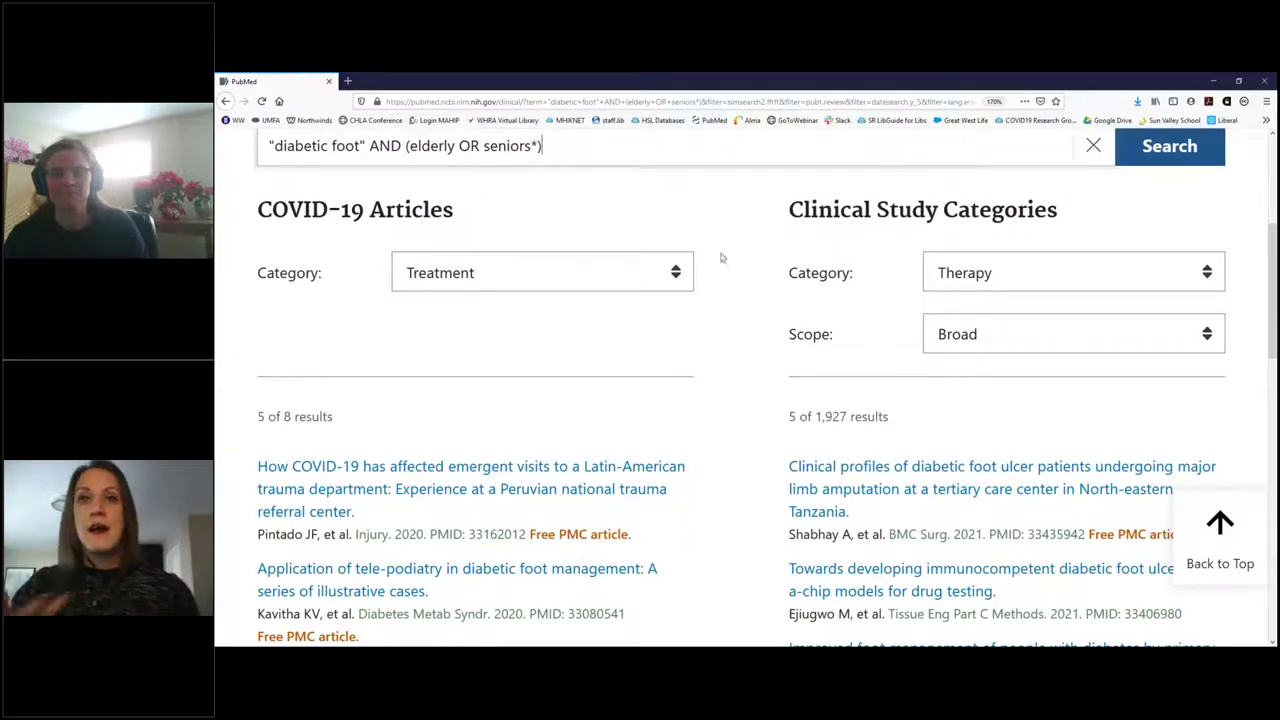
{"action": "key", "text": "alt+Tab"}
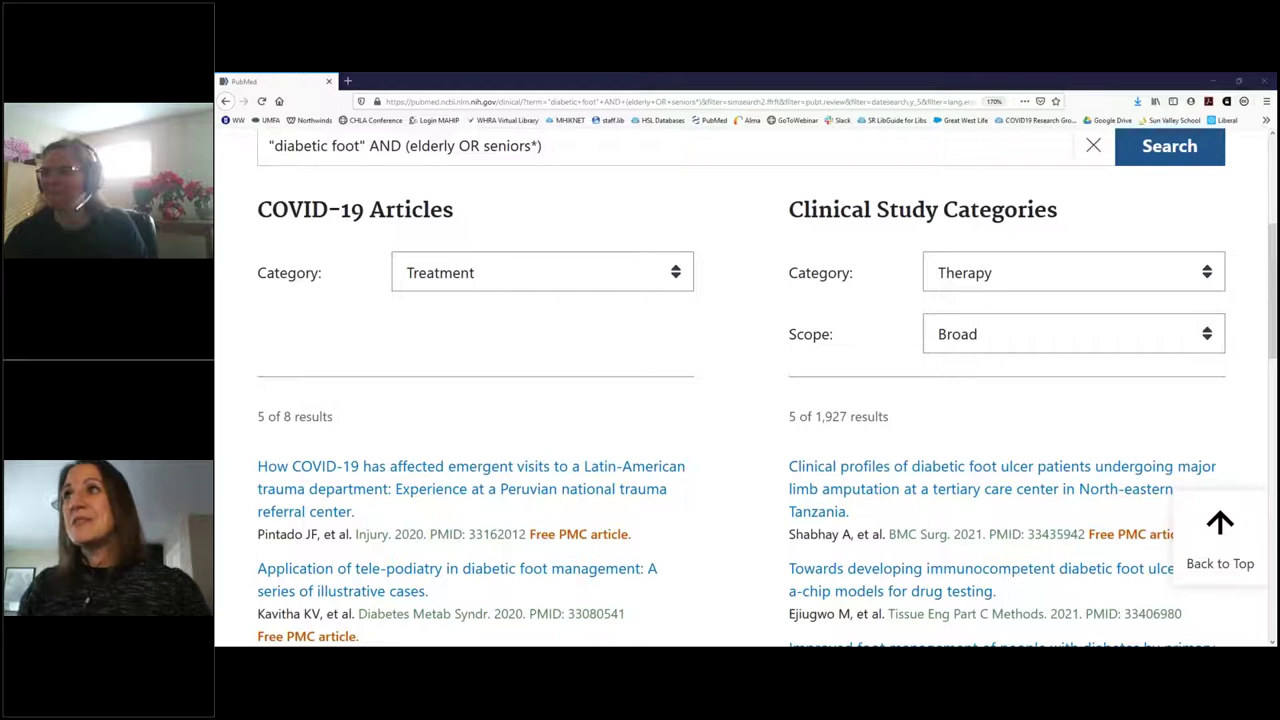
{"action": "left_click", "coordinate": [942, 208]}
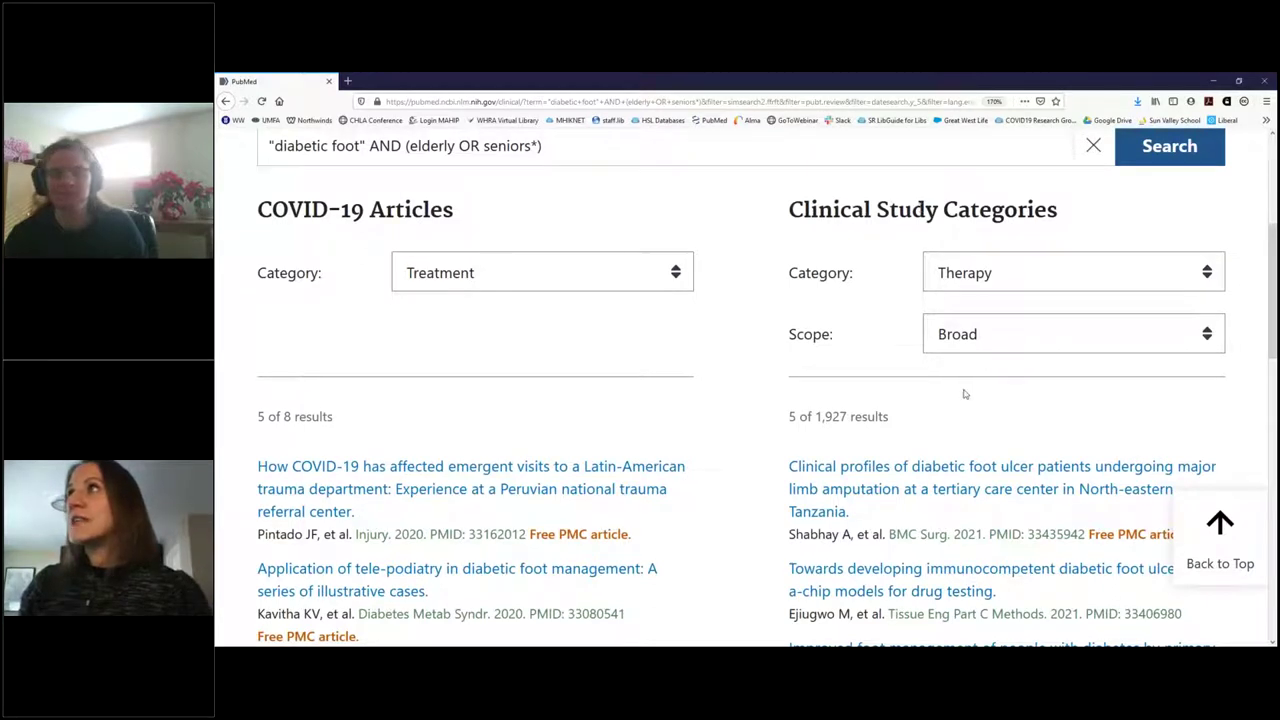
{"action": "scroll", "coordinate": [962, 395], "scroll_direction": "down", "scroll_amount": 2}
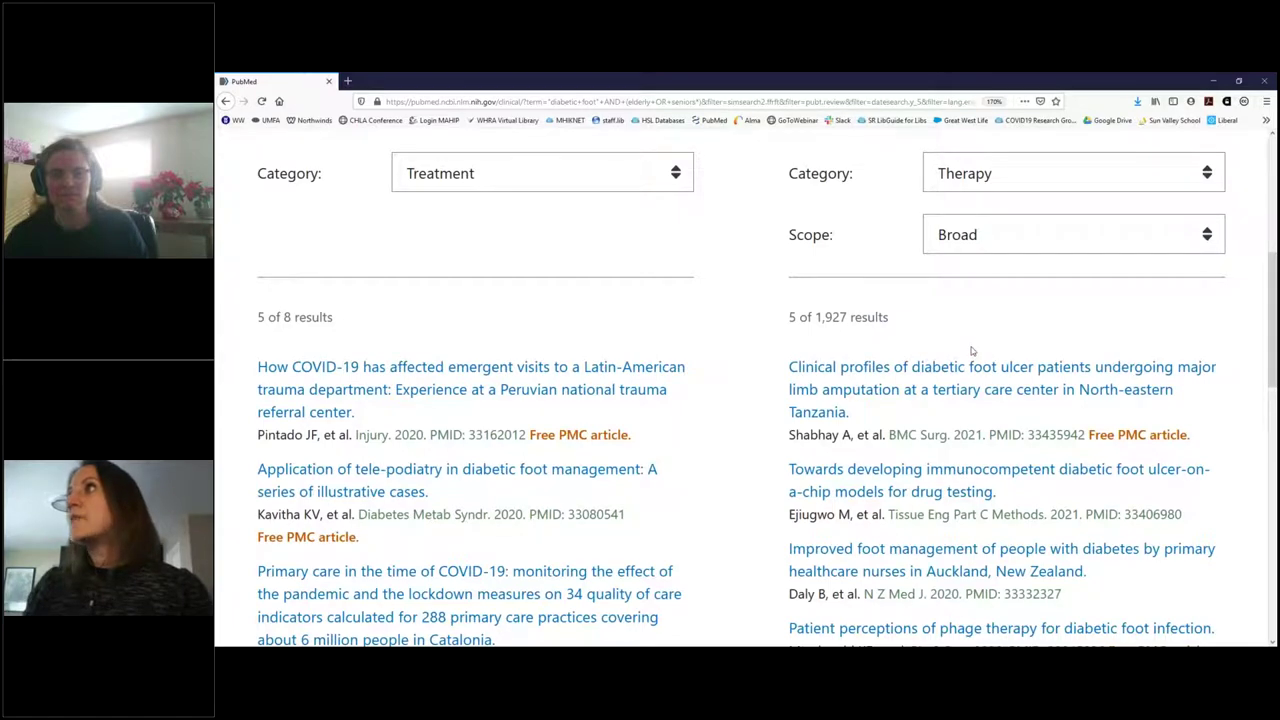
{"action": "scroll", "coordinate": [970, 350], "scroll_direction": "up", "scroll_amount": 2}
Step: Examine the category and scope options for Clinical Study Categories without changing them, and return to the citations below
{"action": "left_click", "coordinate": [1207, 273]}
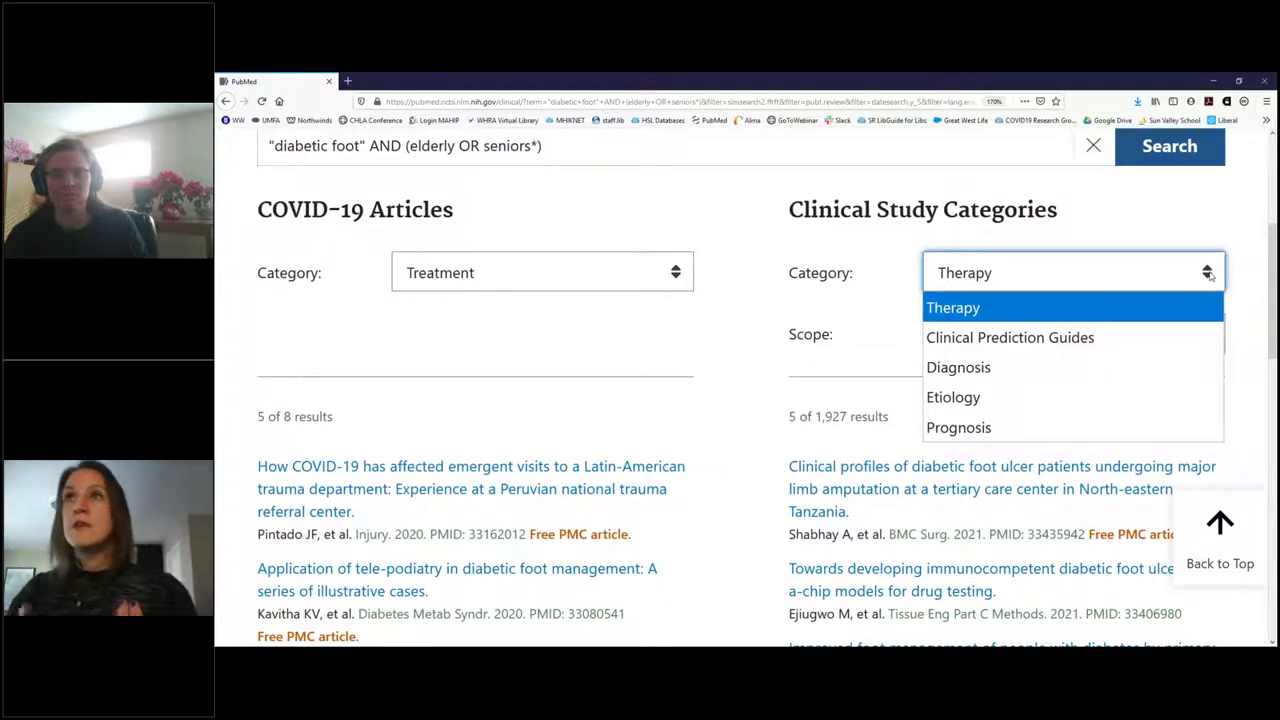
{"action": "left_click", "coordinate": [874, 308]}
{"action": "left_click", "coordinate": [1205, 335]}
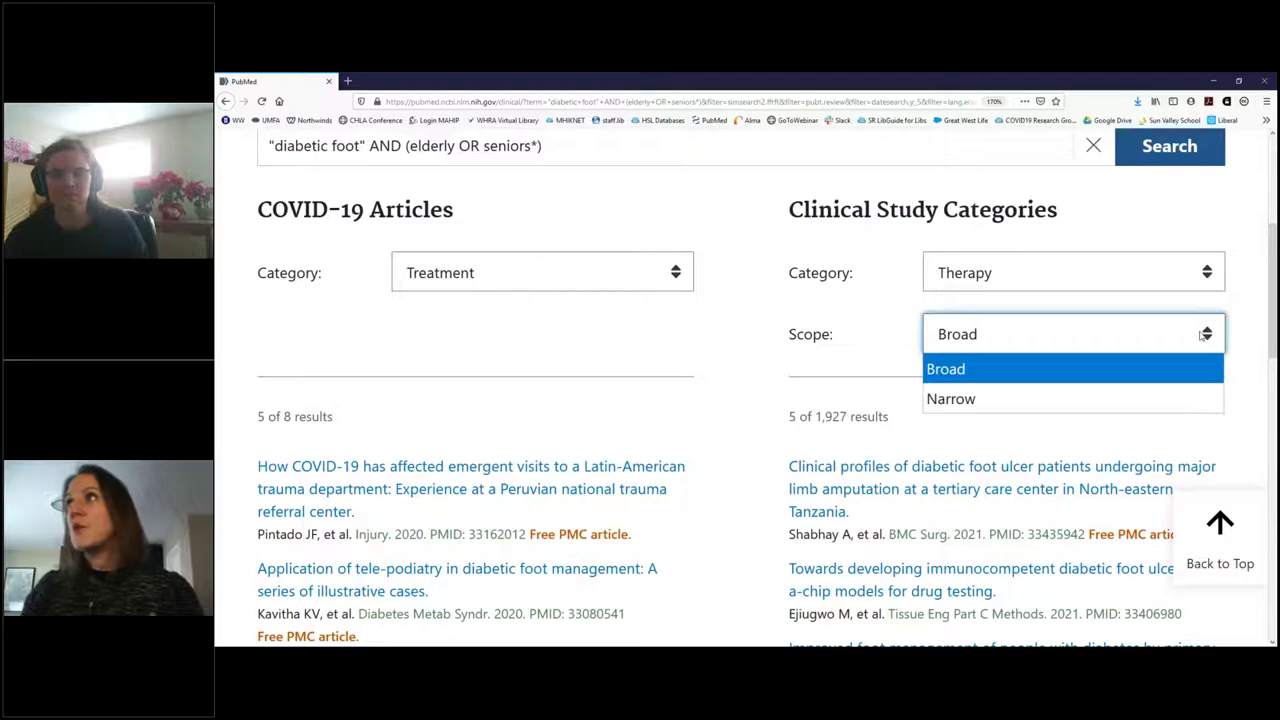
{"action": "key", "text": "Escape"}
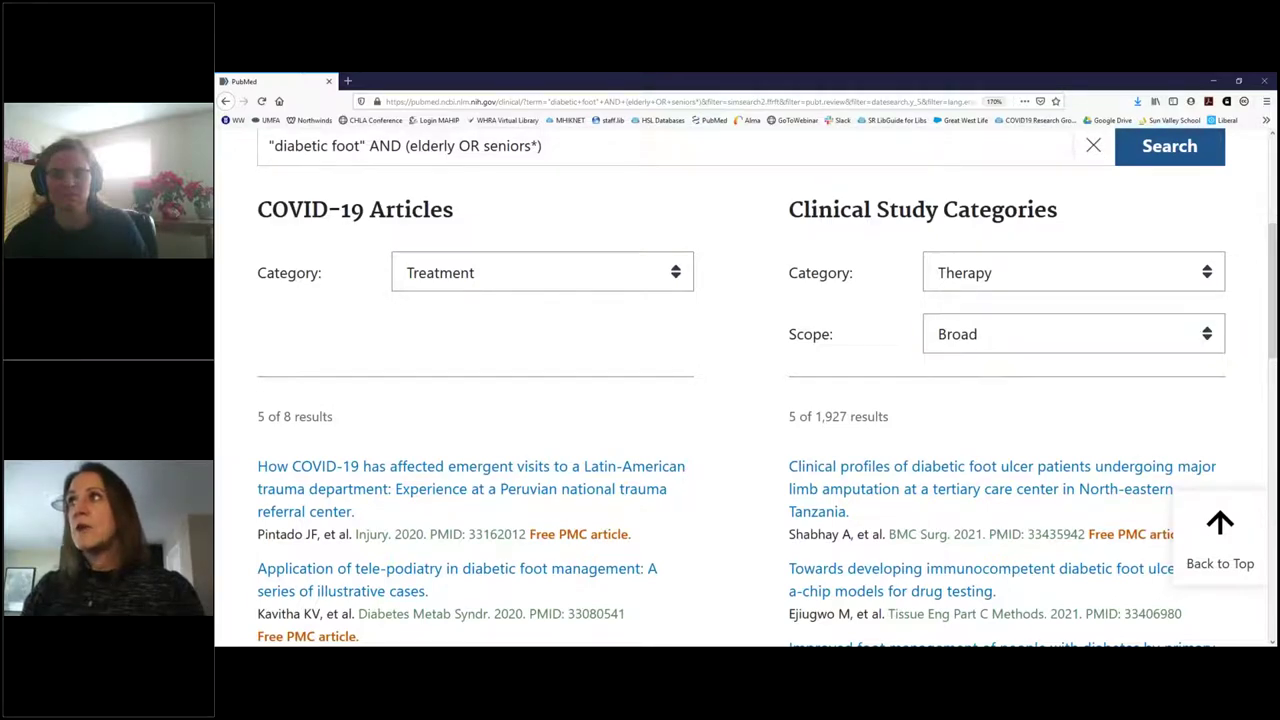
{"action": "scroll", "coordinate": [843, 421], "scroll_direction": "down", "scroll_amount": 5}
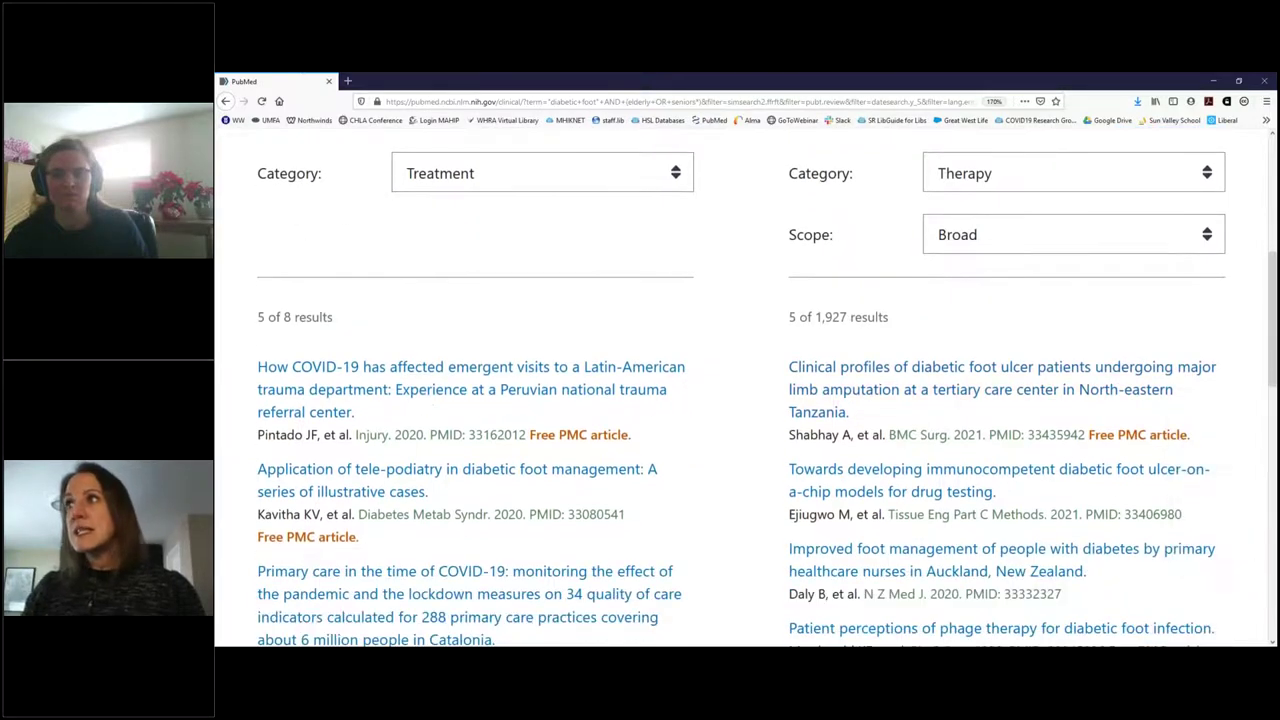
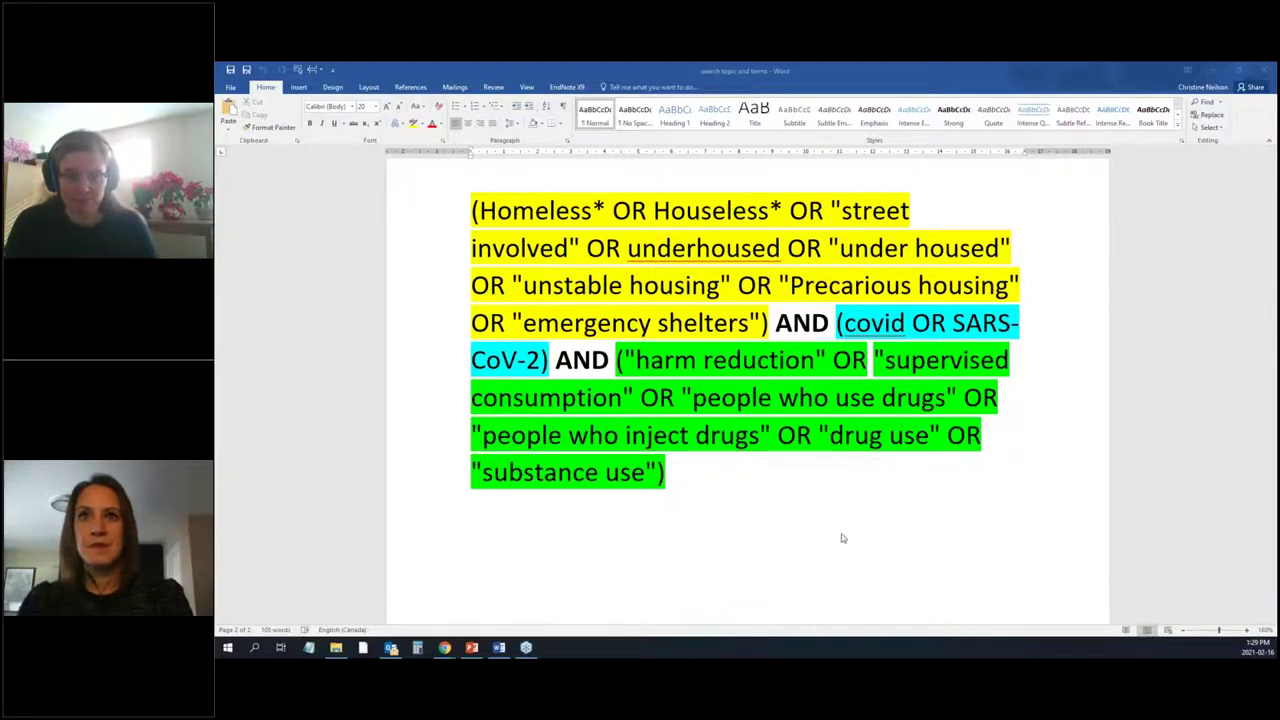
Step: In the Word document of search terms, copy the complete search string combining homelessness, covid and harm reduction terms
{"action": "left_click", "coordinate": [701, 472]}
{"action": "left_click_drag", "start_coordinate": [701, 472], "coordinate": [456, 235]}
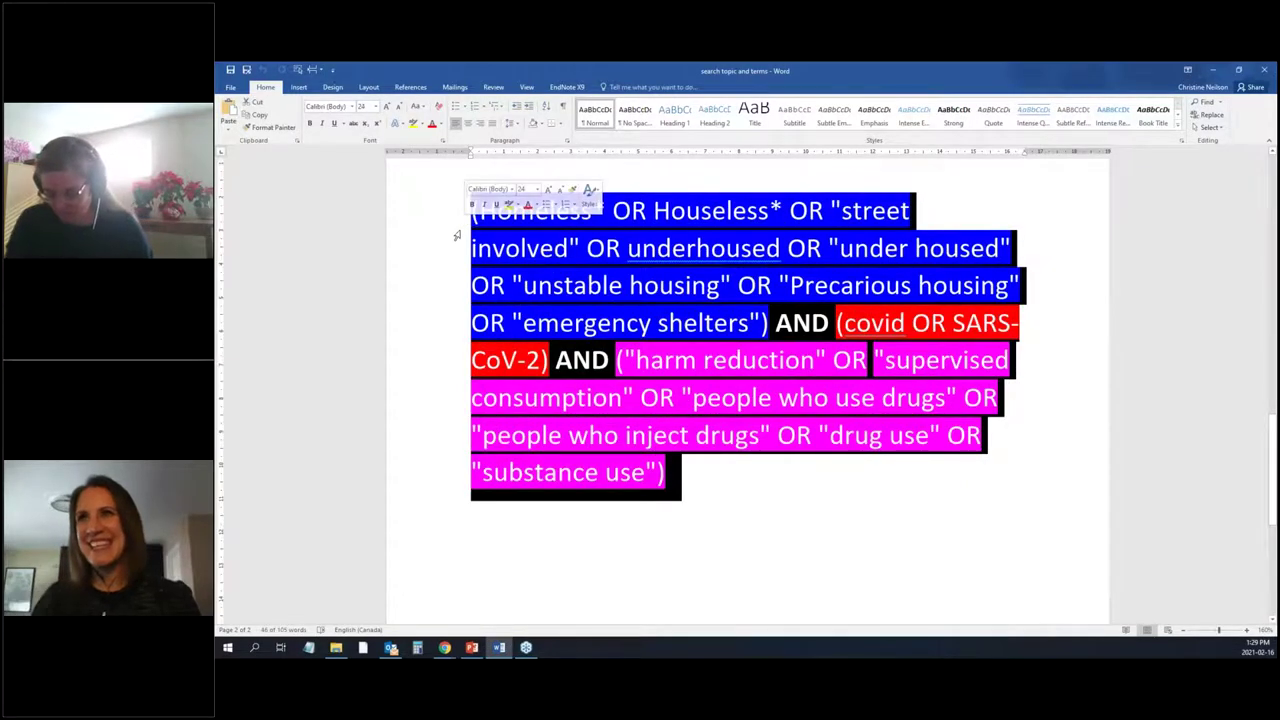
{"action": "key", "text": "ctrl+c"}
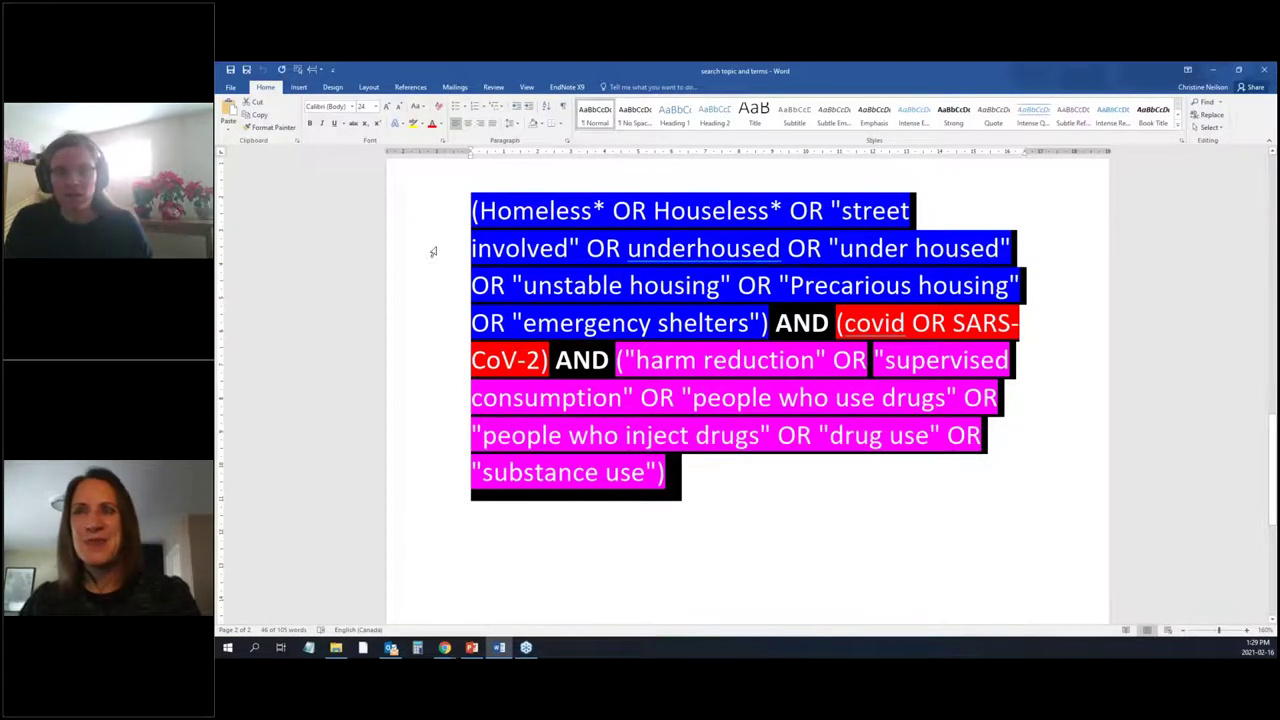
Step: Switch to the PubMed home page in Chrome and run a search with the copied homelessness, covid and harm reduction string
{"action": "left_click", "coordinate": [444, 647]}
{"action": "left_click", "coordinate": [415, 628]}
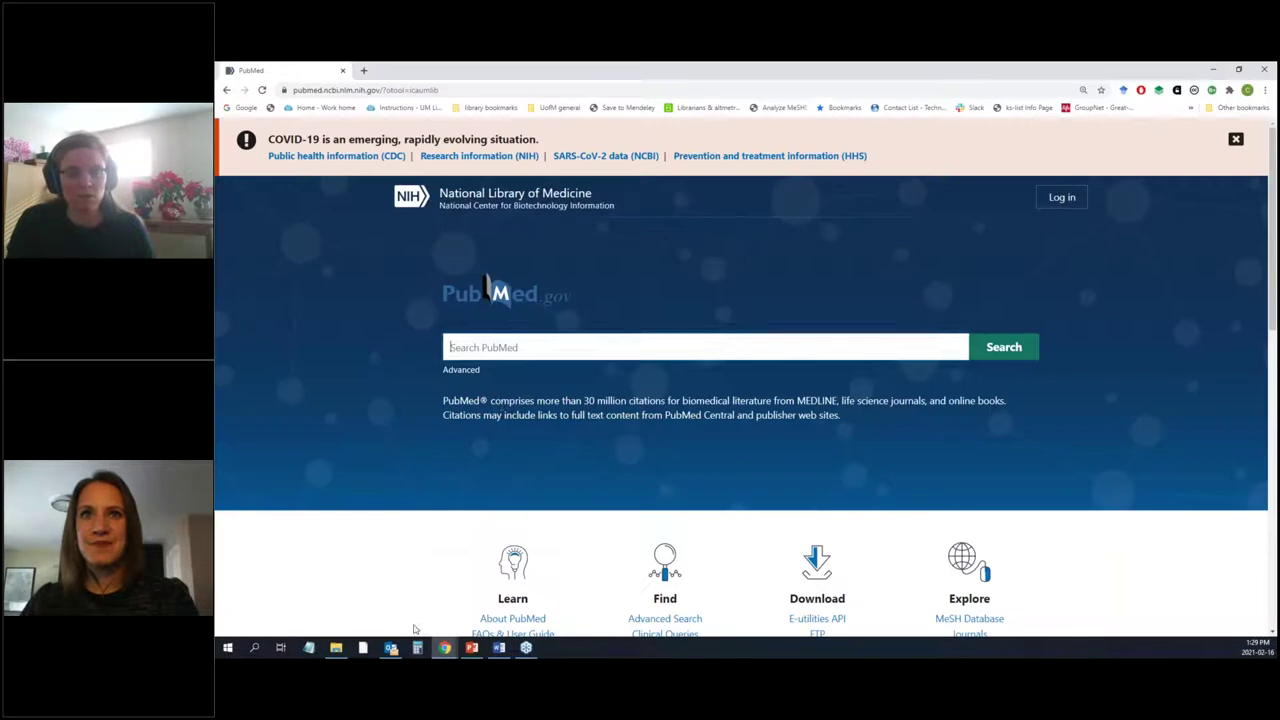
{"action": "key", "text": "ctrl+v"}
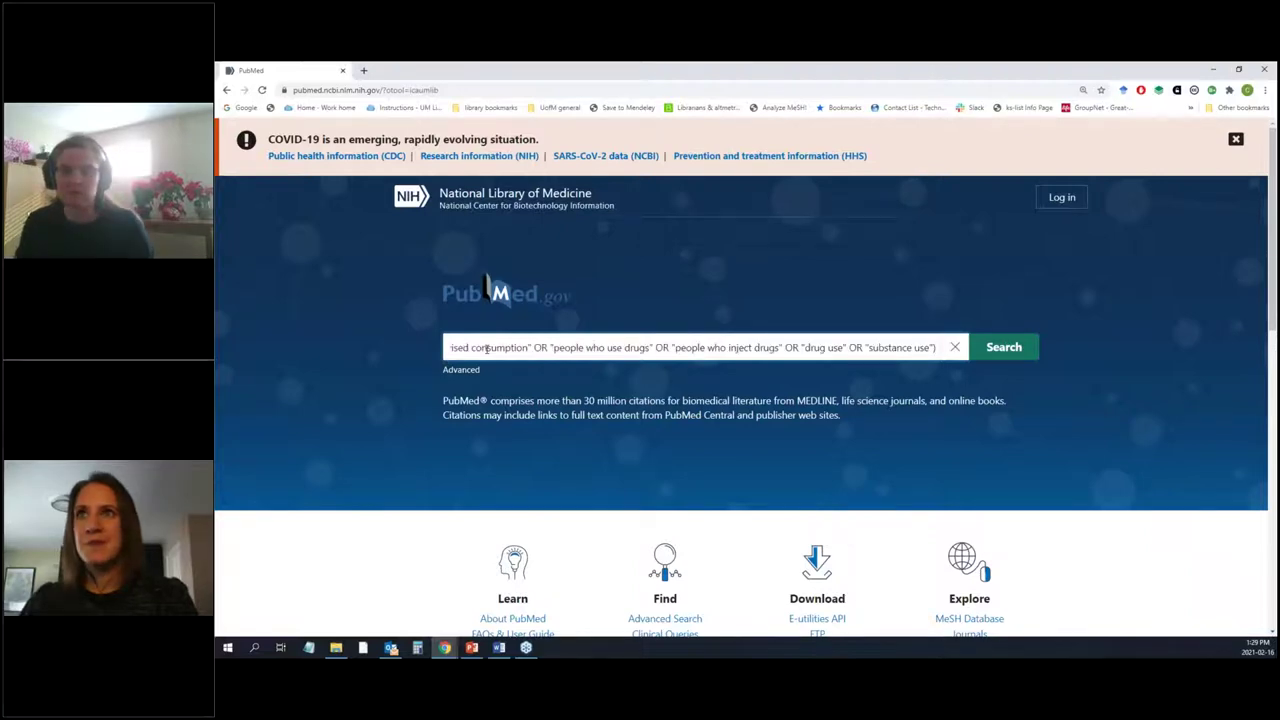
{"action": "key", "text": "Return"}
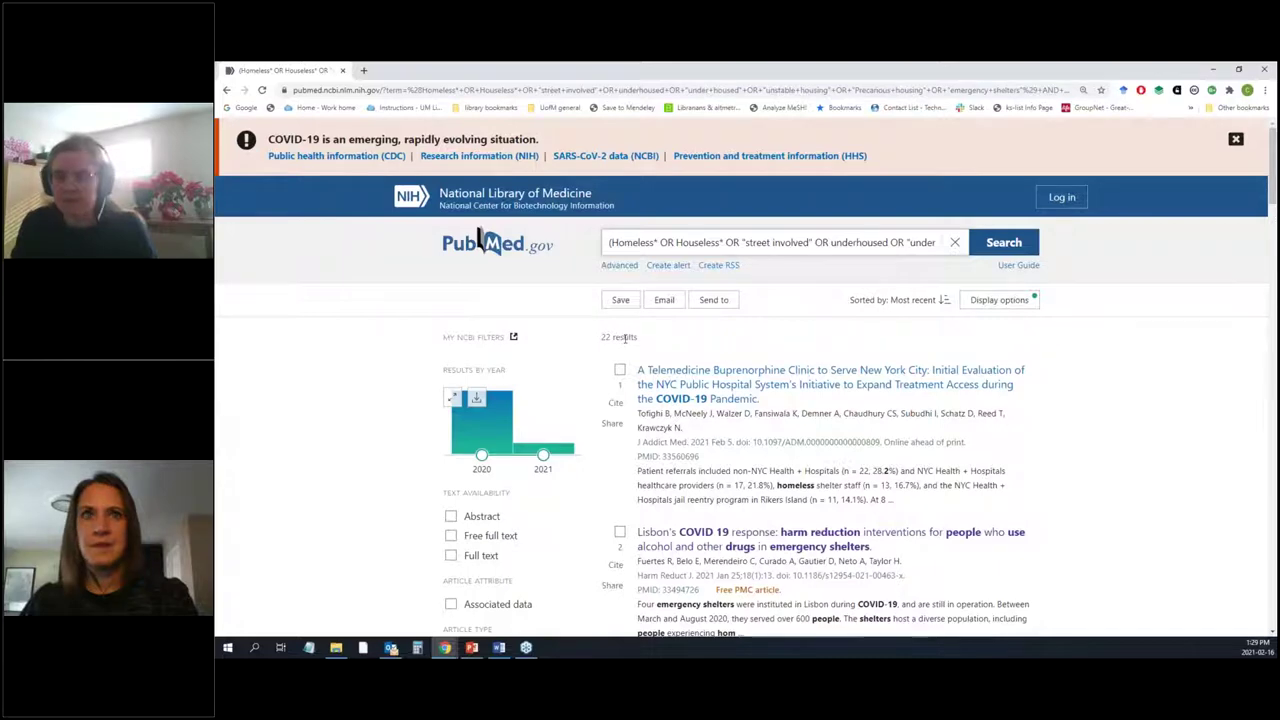
Step: Look through the citations found by the homelessness, COVID and harm reduction search
{"action": "scroll", "coordinate": [1090, 430], "scroll_direction": "down", "scroll_amount": 1}
{"action": "scroll", "coordinate": [1092, 431], "scroll_direction": "down", "scroll_amount": 3}
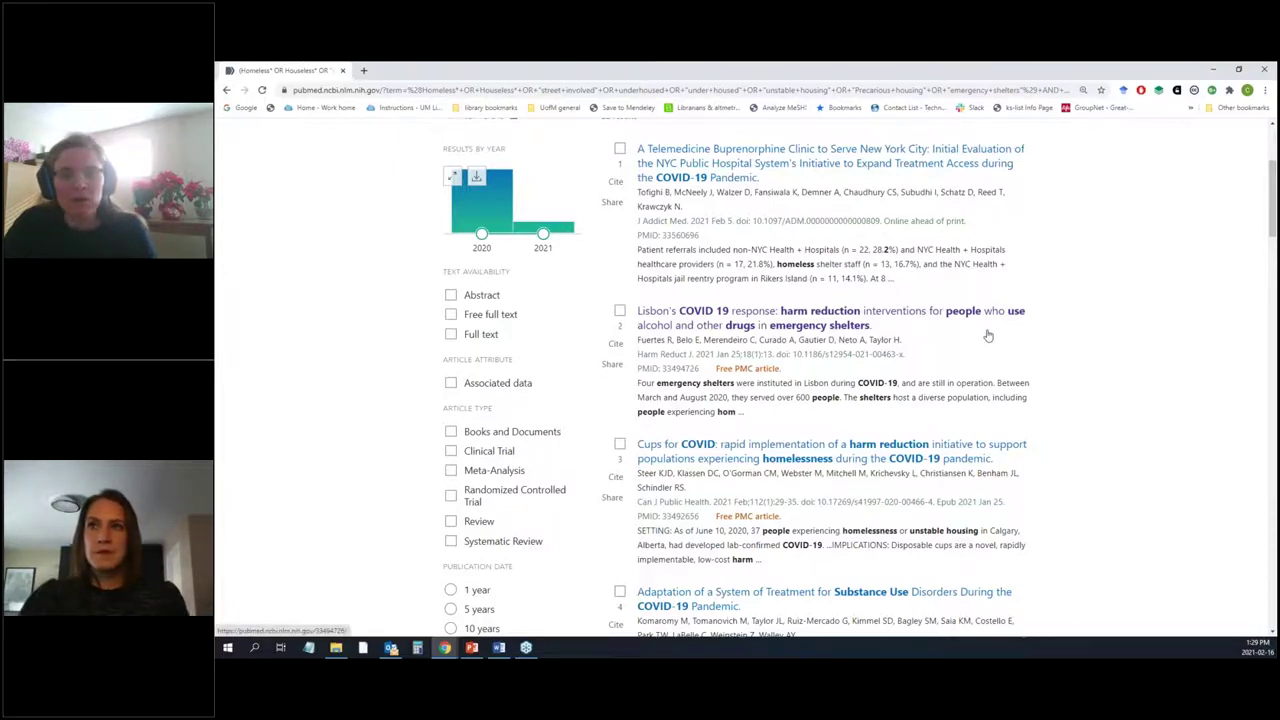
{"action": "scroll", "coordinate": [988, 336], "scroll_direction": "down", "scroll_amount": 1}
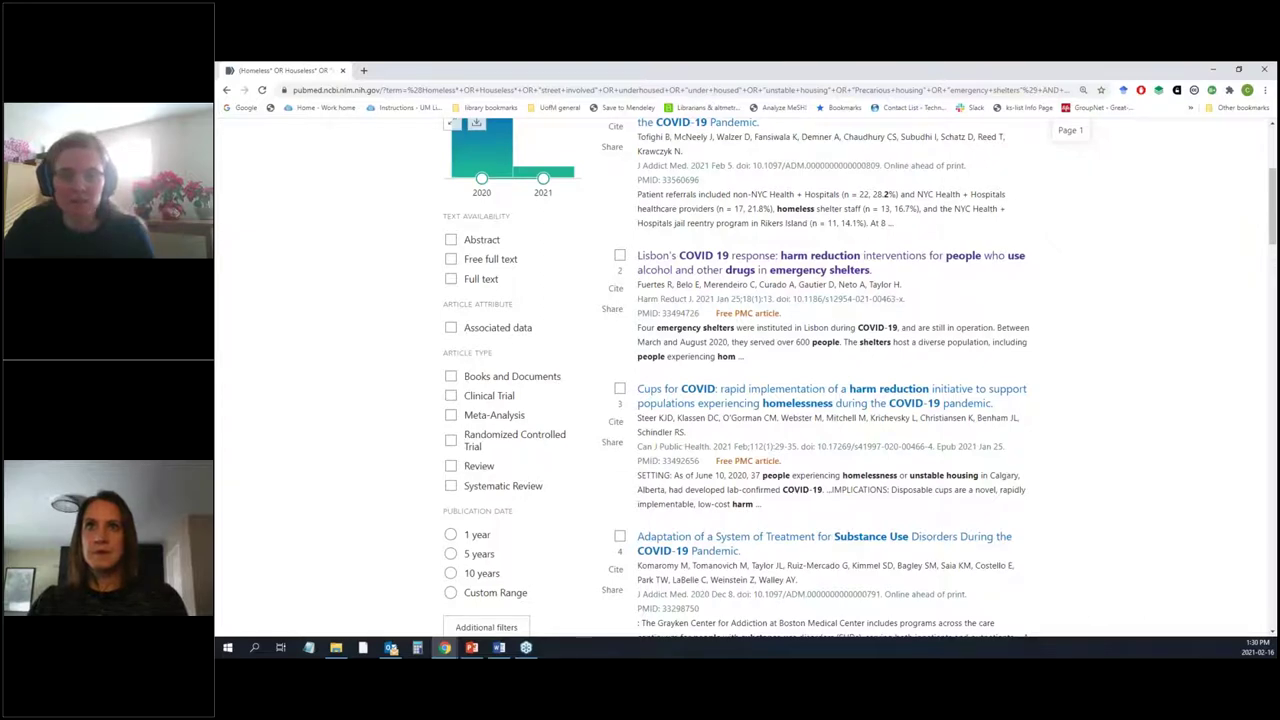
{"action": "scroll", "coordinate": [740, 380], "scroll_direction": "down", "scroll_amount": 2}
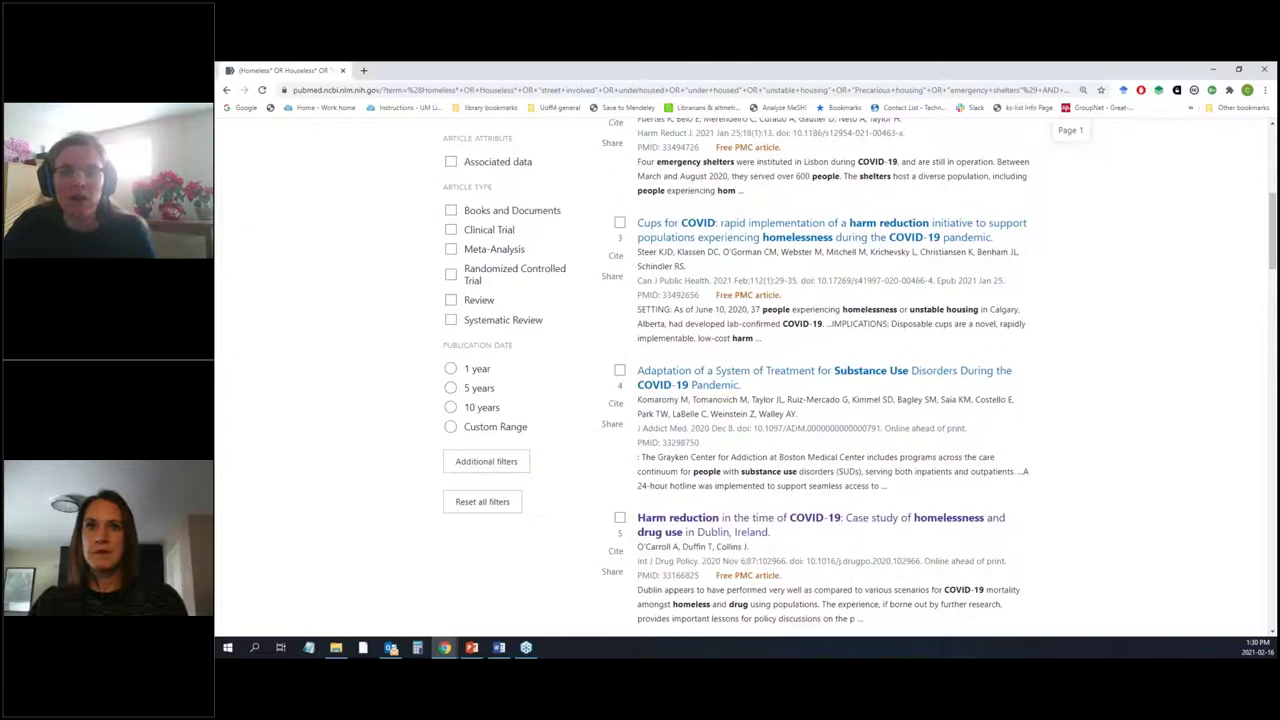
{"action": "scroll", "coordinate": [736, 377], "scroll_direction": "down", "scroll_amount": 2}
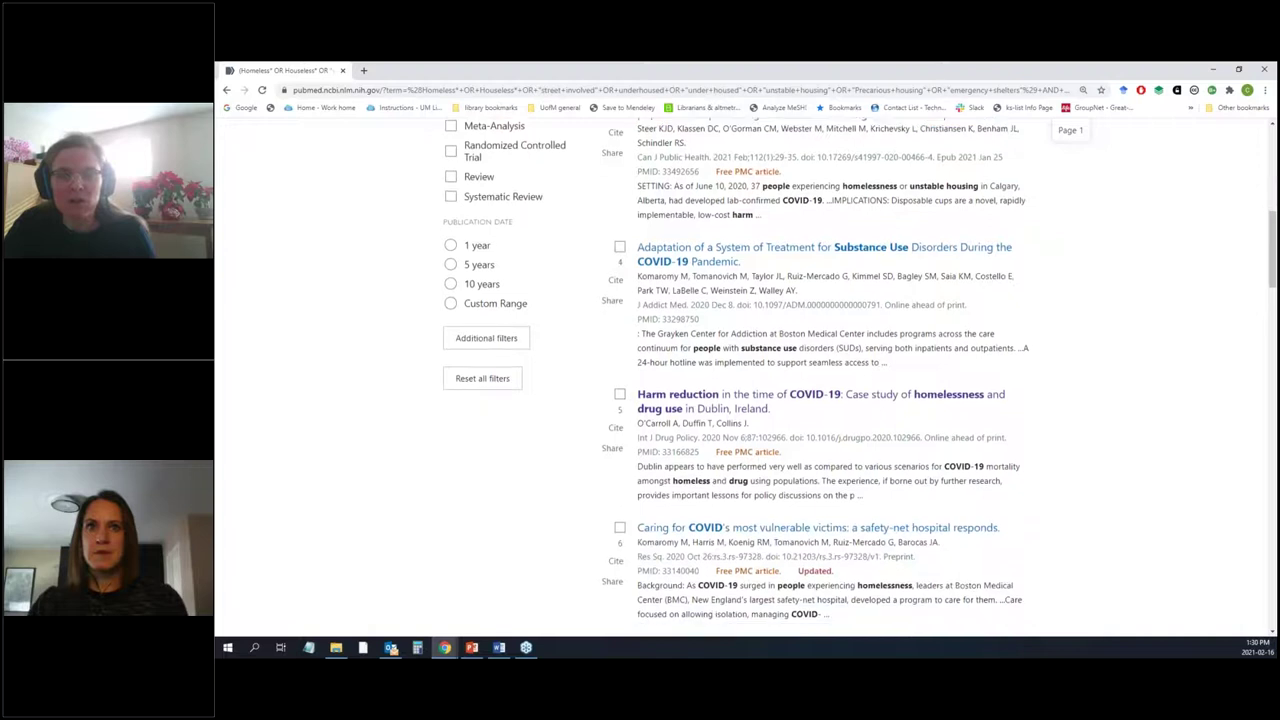
{"action": "scroll", "coordinate": [859, 377], "scroll_direction": "down", "scroll_amount": 1}
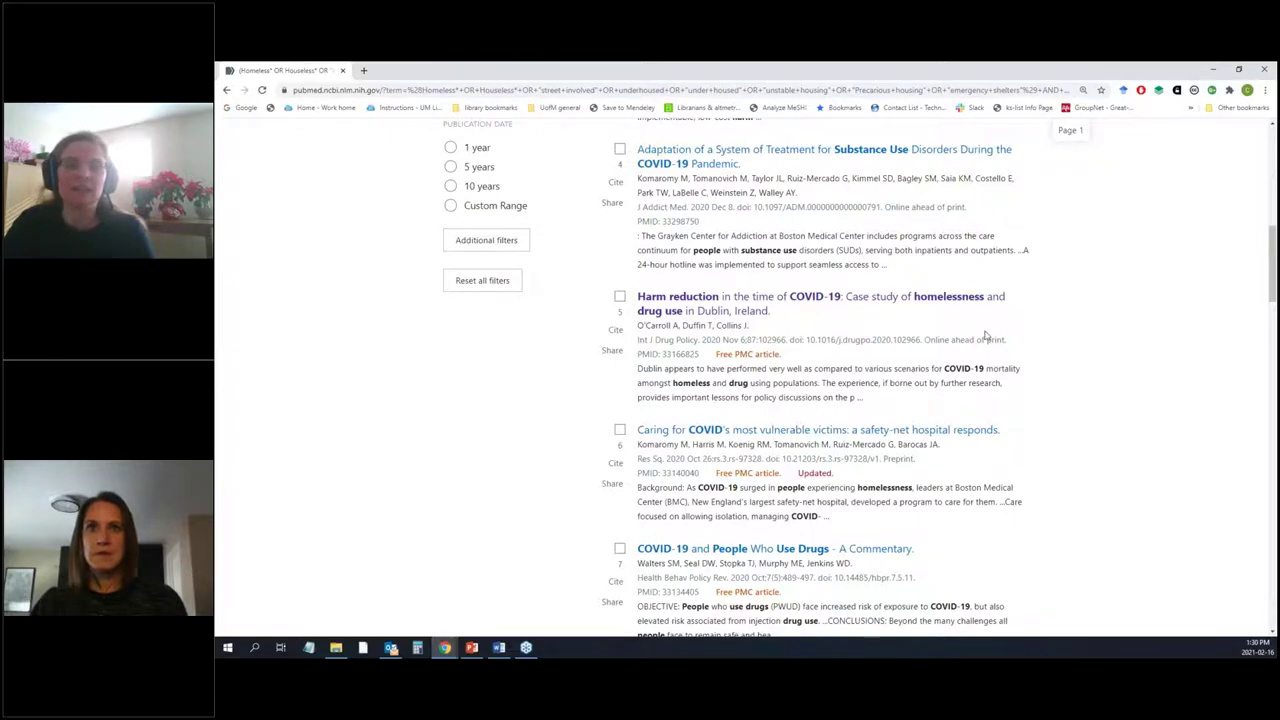
{"action": "scroll", "coordinate": [980, 336], "scroll_direction": "down", "scroll_amount": 4}
{"action": "scroll", "coordinate": [980, 336], "scroll_direction": "up", "scroll_amount": 2}
{"action": "scroll", "coordinate": [566, 503], "scroll_direction": "up", "scroll_amount": 4}
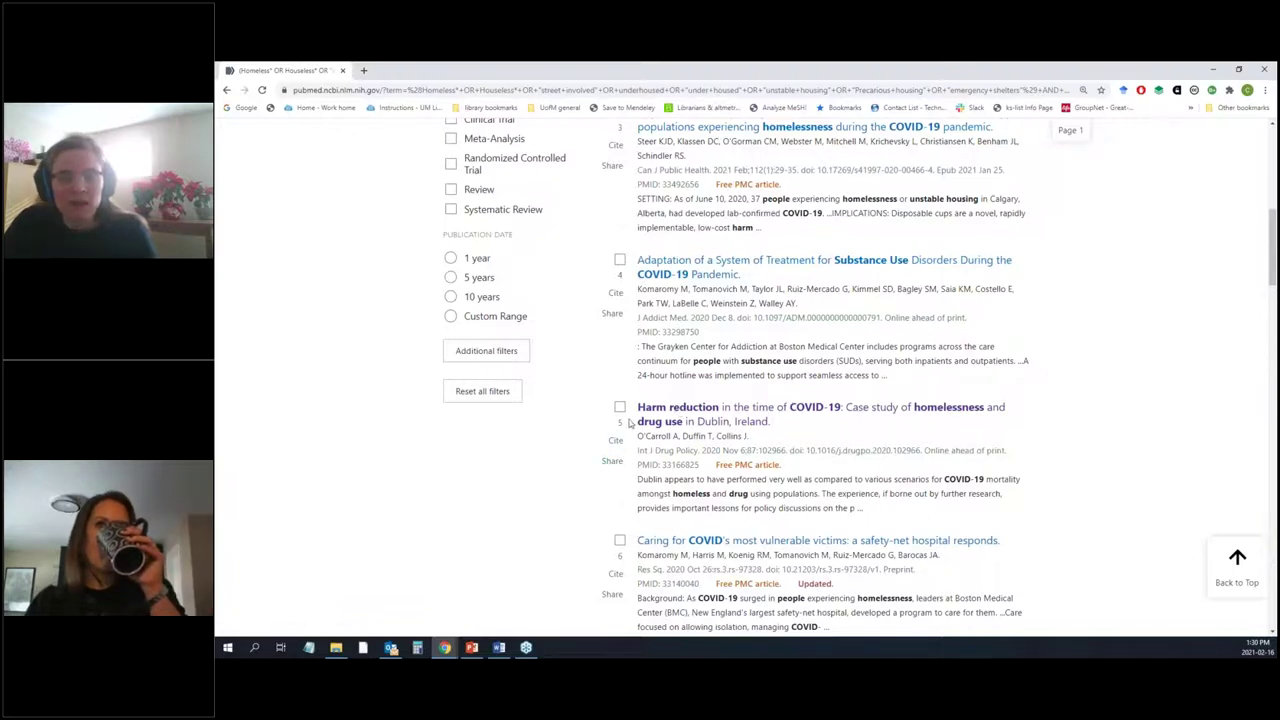
Step: Select citations 1, 2, 5, 8 and 9 in the homelessness, COVID and harm reduction results
{"action": "left_click", "coordinate": [620, 407]}
{"action": "scroll", "coordinate": [700, 440], "scroll_direction": "up", "scroll_amount": 3}
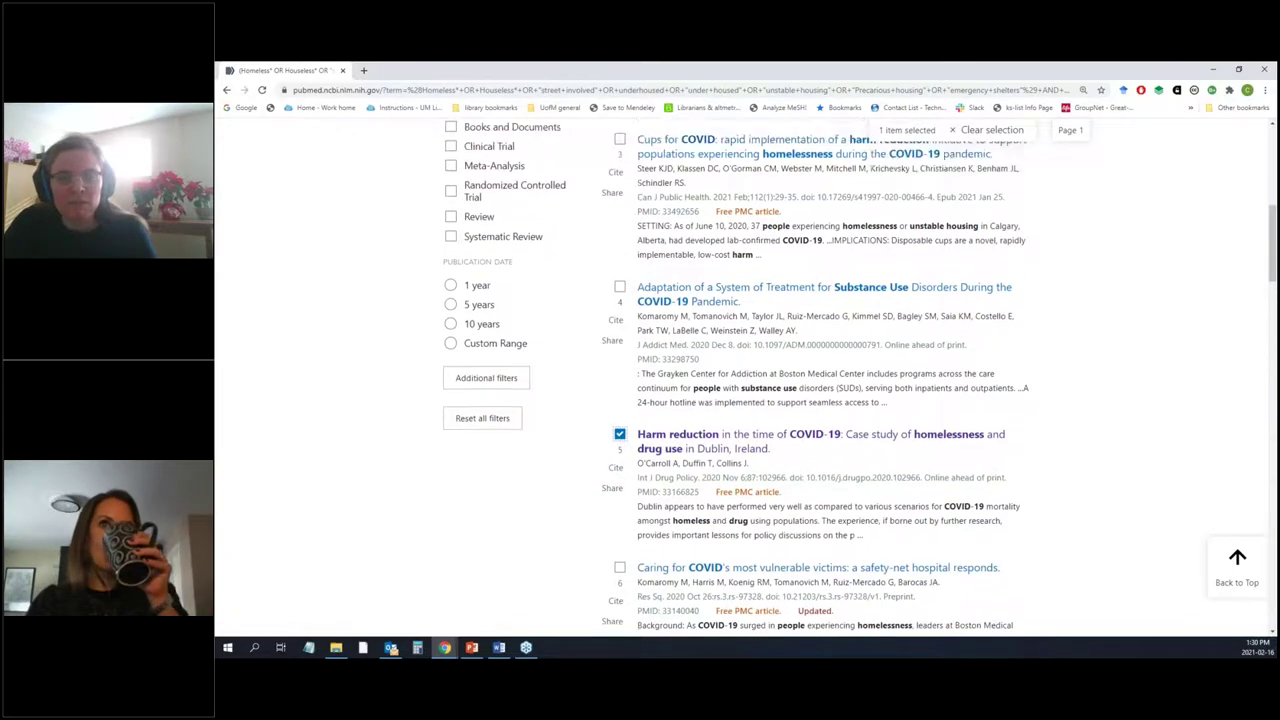
{"action": "scroll", "coordinate": [703, 441], "scroll_direction": "up", "scroll_amount": 2}
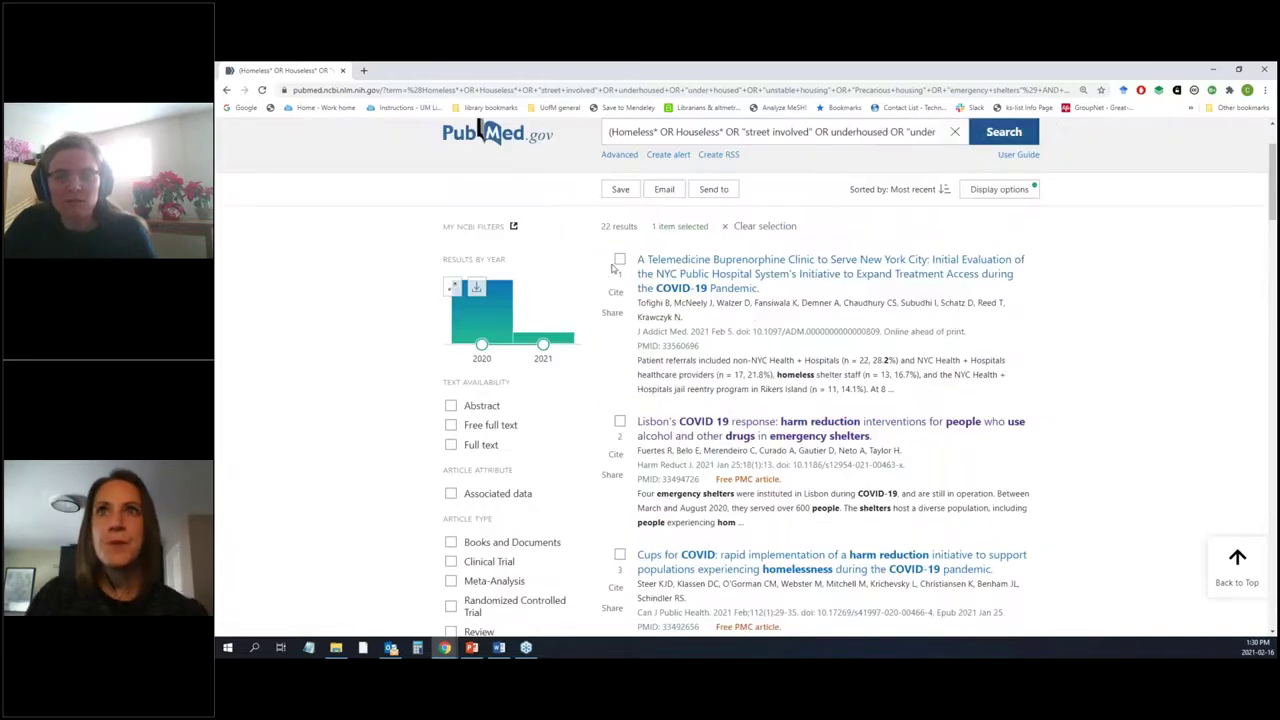
{"action": "left_click", "coordinate": [620, 261]}
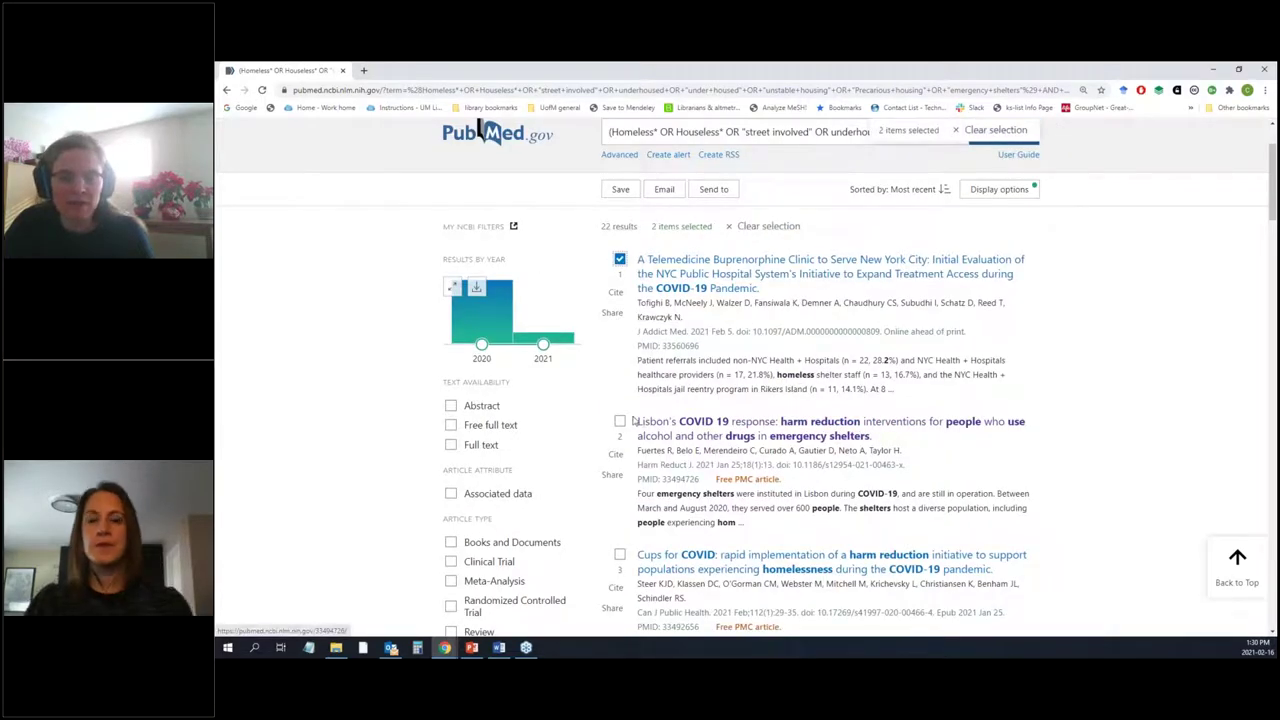
{"action": "left_click", "coordinate": [620, 423]}
{"action": "scroll", "coordinate": [625, 428], "scroll_direction": "down", "scroll_amount": 8}
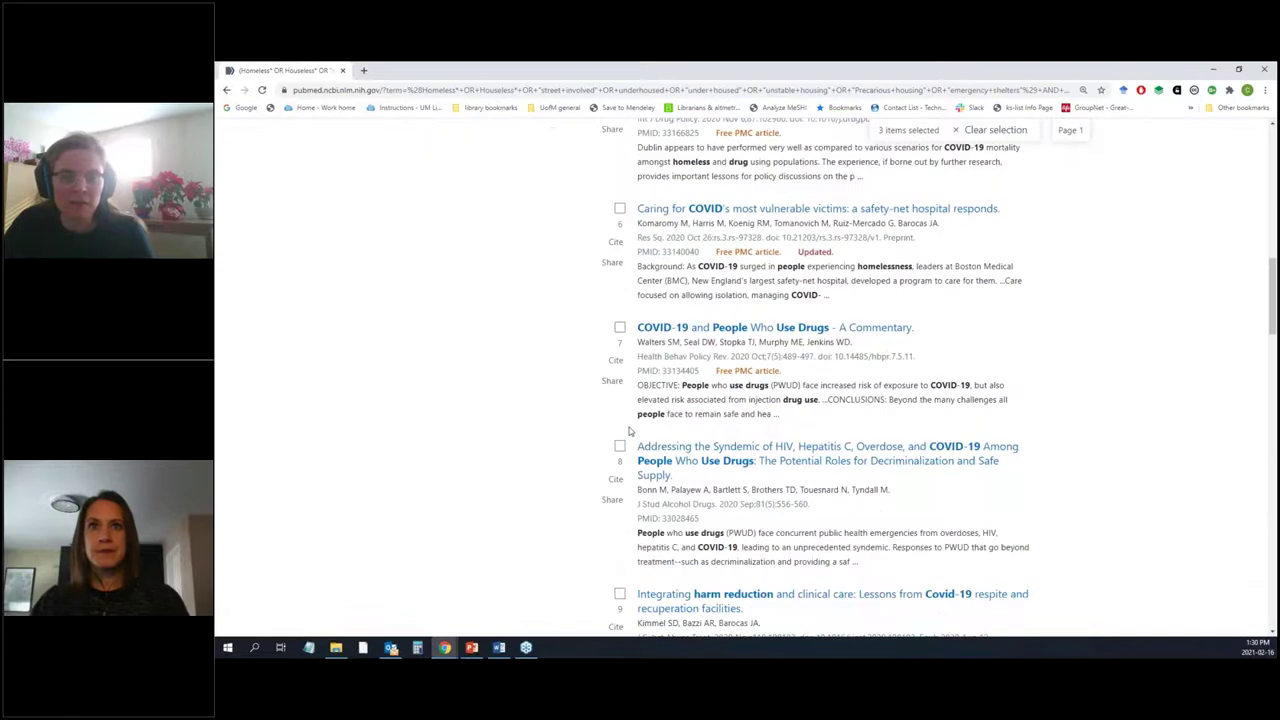
{"action": "scroll", "coordinate": [629, 431], "scroll_direction": "down", "scroll_amount": 1}
{"action": "left_click", "coordinate": [620, 336]}
{"action": "left_click", "coordinate": [620, 483]}
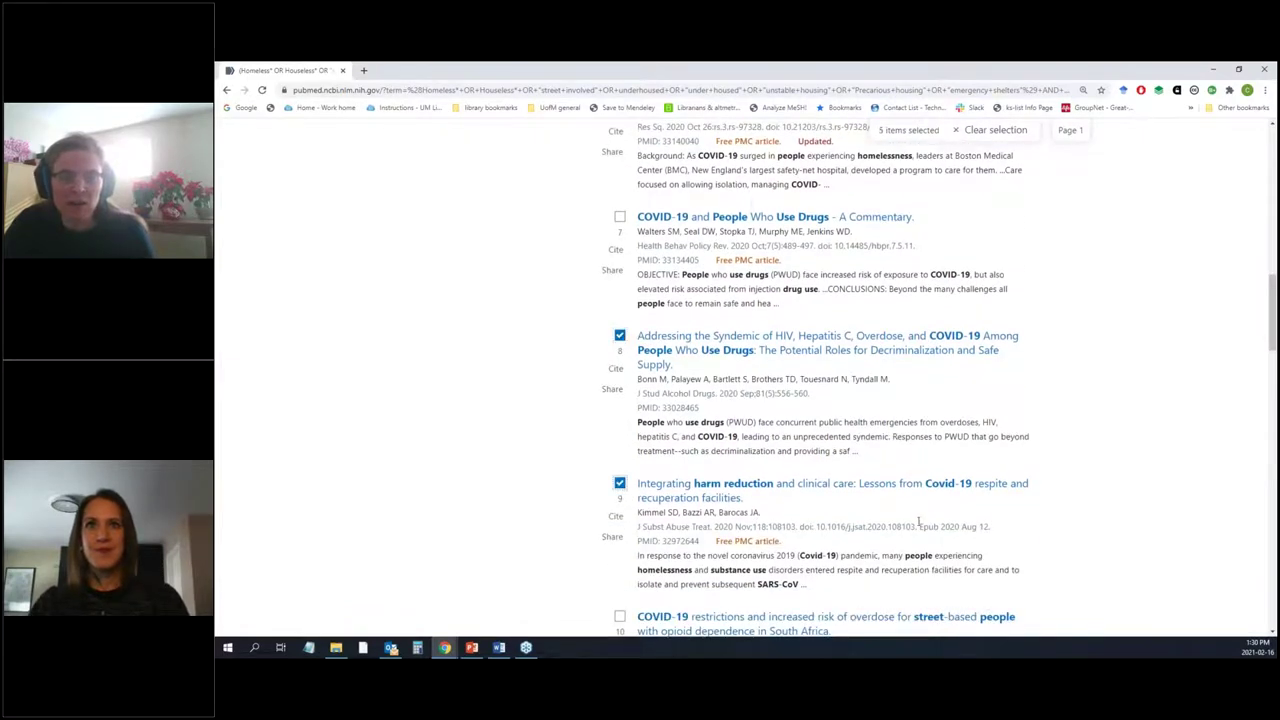
Step: Send the selected citations to the PubMed Clipboard
{"action": "scroll", "coordinate": [918, 520], "scroll_direction": "up", "scroll_amount": 1}
{"action": "scroll", "coordinate": [918, 520], "scroll_direction": "up", "scroll_amount": 15}
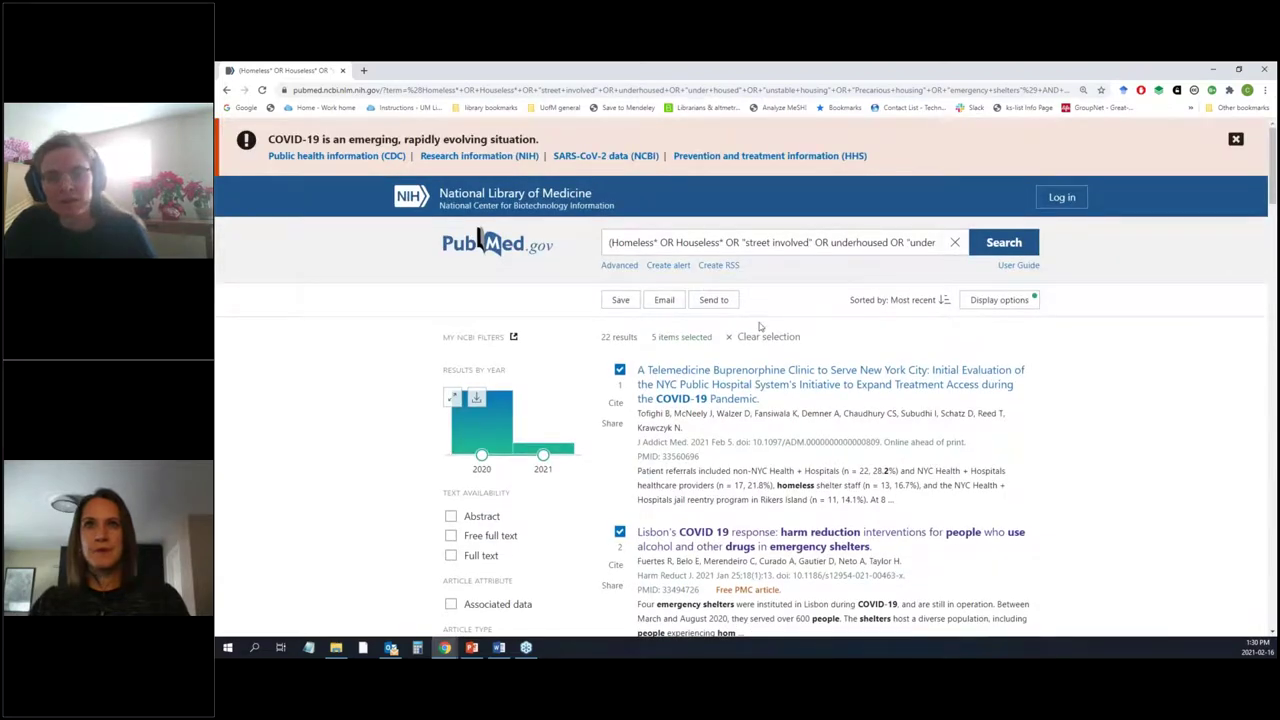
{"action": "left_click", "coordinate": [717, 303]}
{"action": "left_click", "coordinate": [715, 301]}
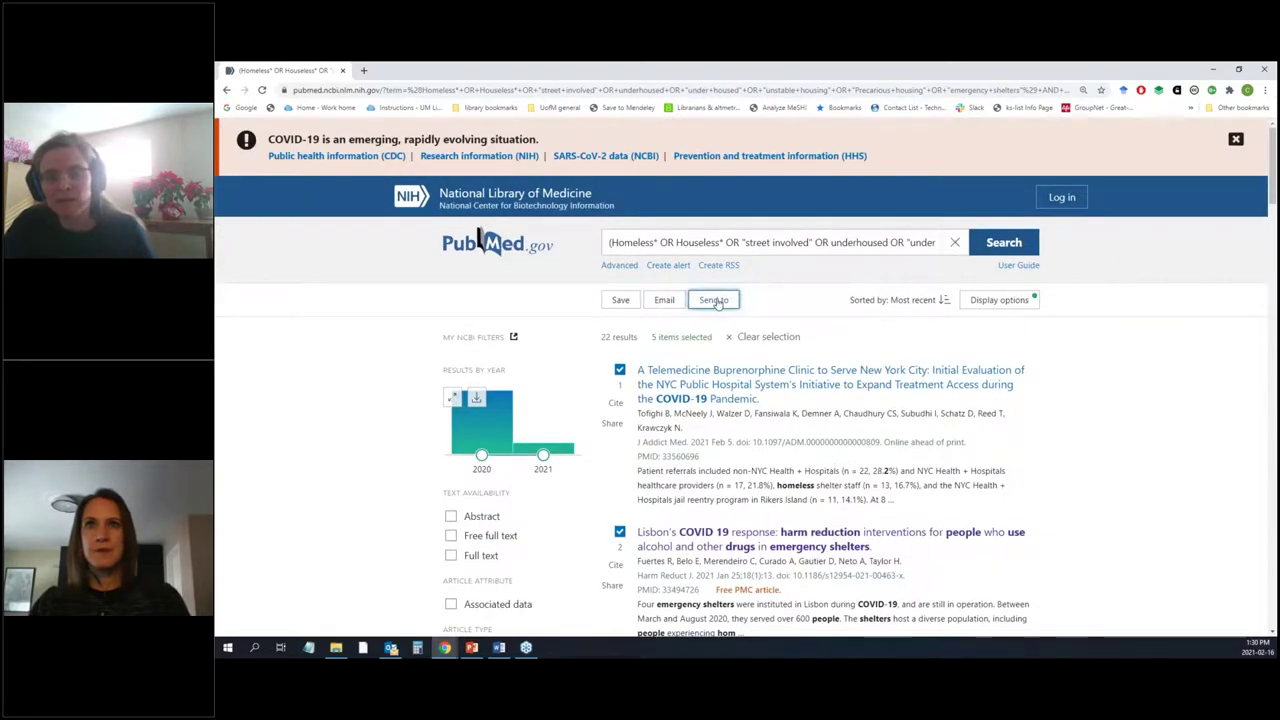
{"action": "left_click", "coordinate": [676, 343]}
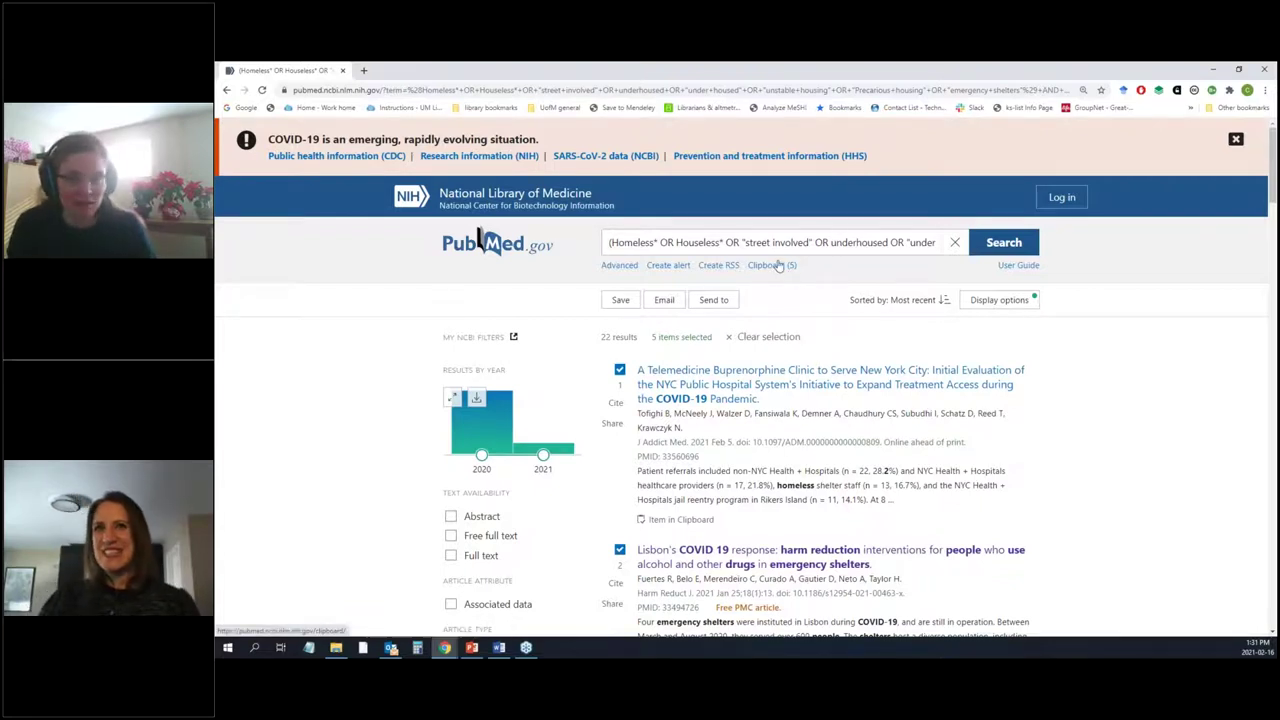
Step: Open the PubMed Clipboard and look over the saved citations
{"action": "left_click", "coordinate": [775, 266]}
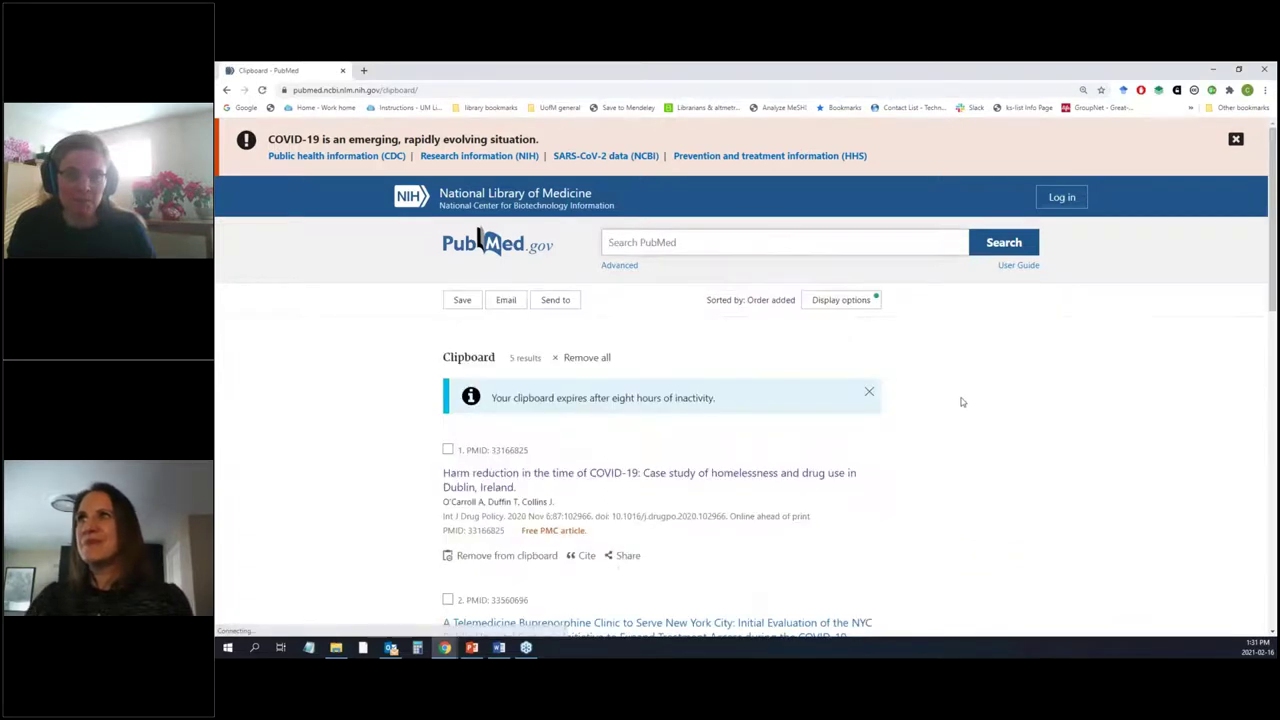
{"action": "scroll", "coordinate": [706, 336], "scroll_direction": "down", "scroll_amount": 1}
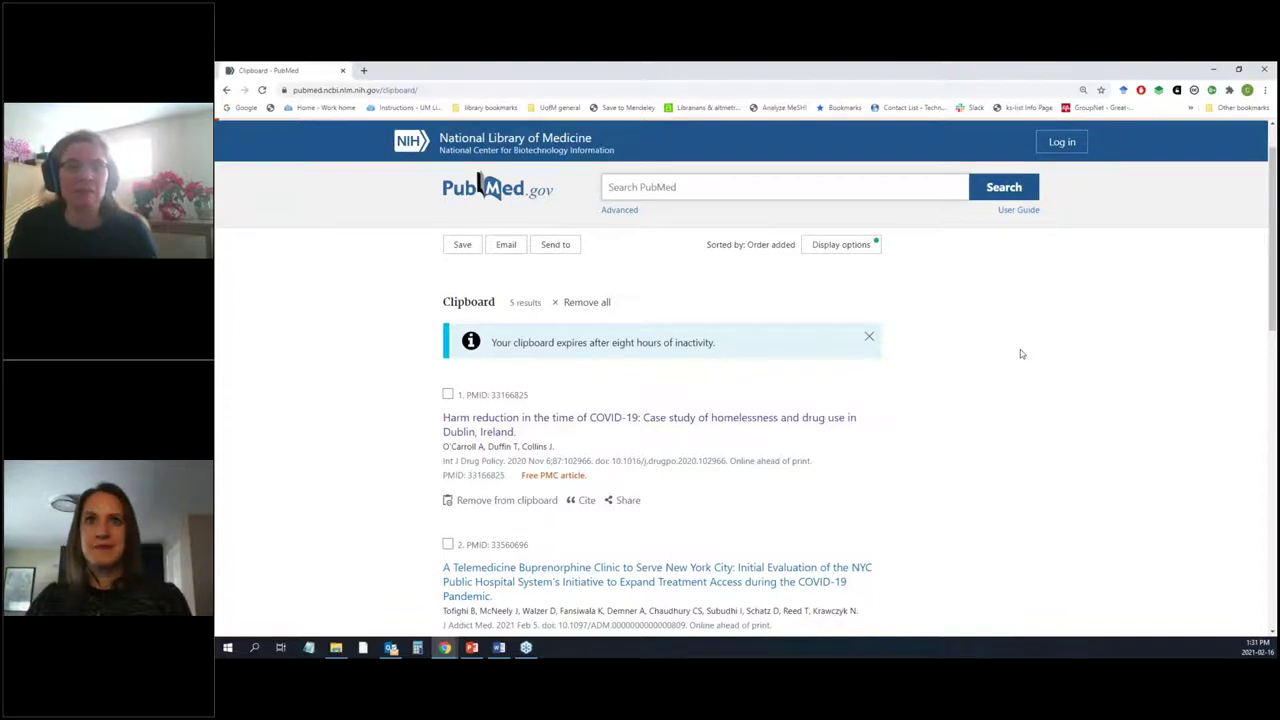
{"action": "scroll", "coordinate": [1021, 354], "scroll_direction": "down", "scroll_amount": 2}
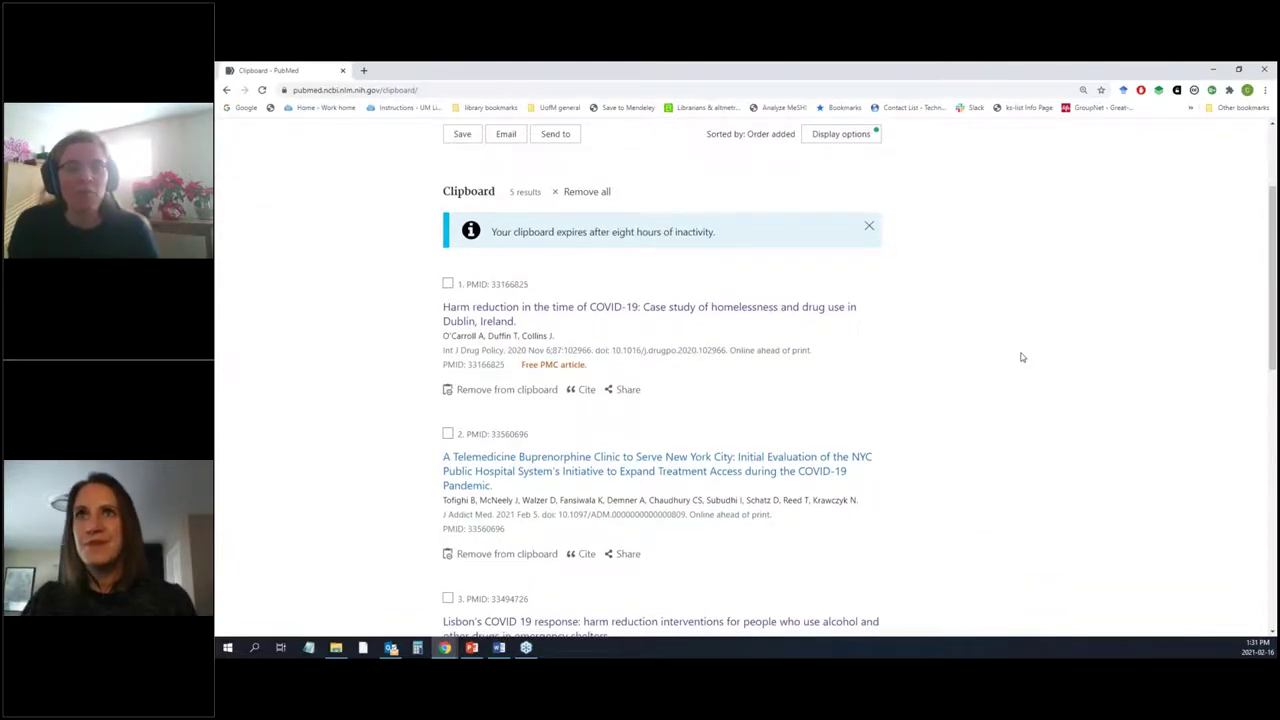
{"action": "scroll", "coordinate": [1021, 357], "scroll_direction": "down", "scroll_amount": 5}
{"action": "scroll", "coordinate": [1021, 357], "scroll_direction": "up", "scroll_amount": 6}
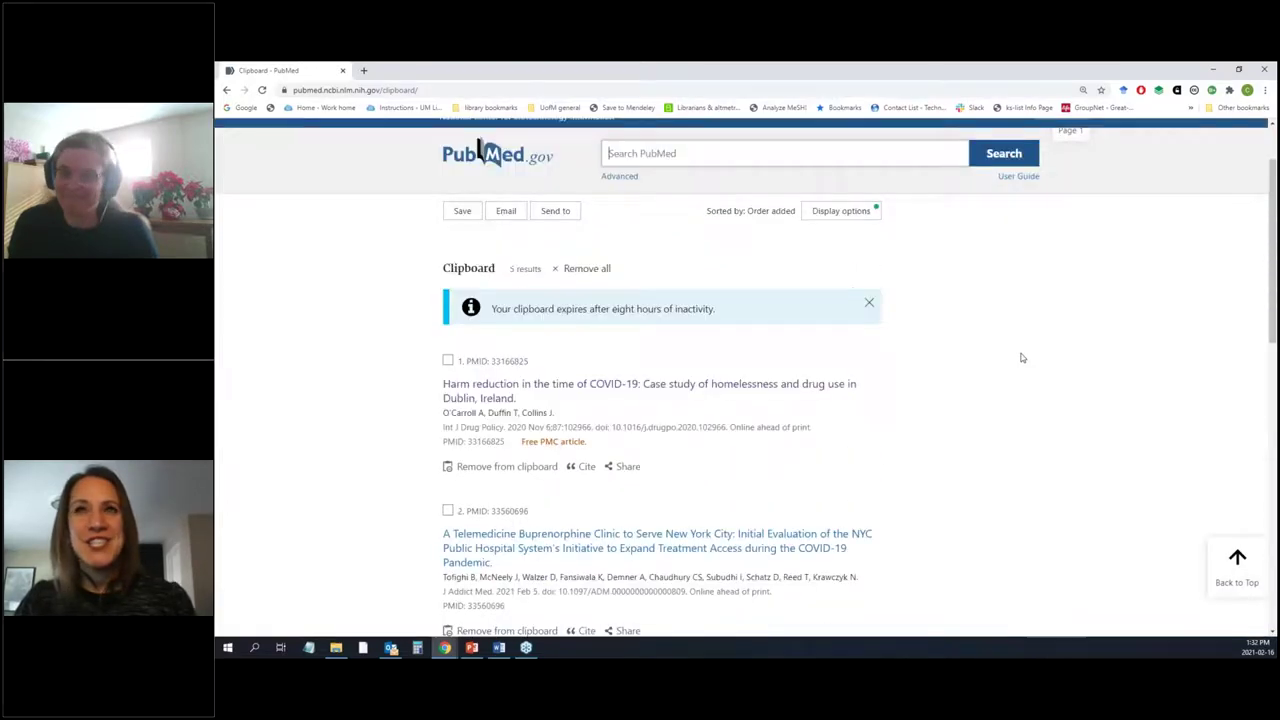
{"action": "scroll", "coordinate": [1021, 357], "scroll_direction": "up", "scroll_amount": 2}
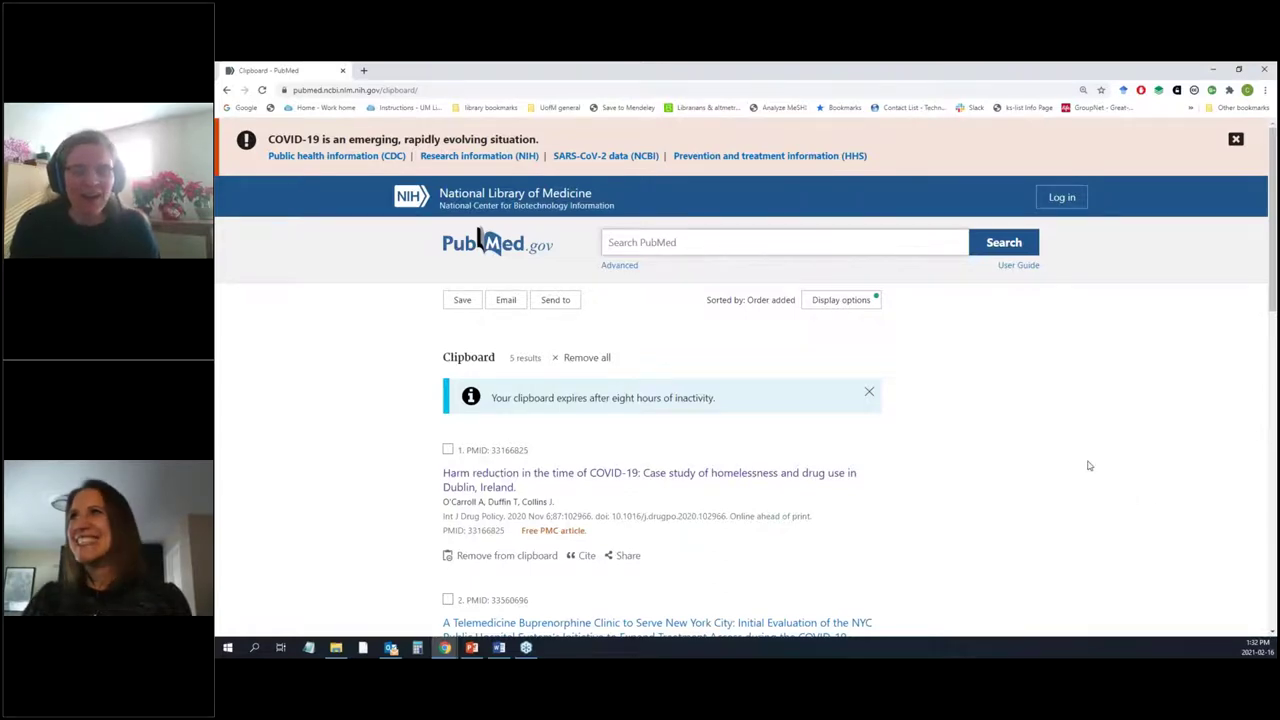
{"action": "scroll", "coordinate": [1092, 465], "scroll_direction": "down", "scroll_amount": 3}
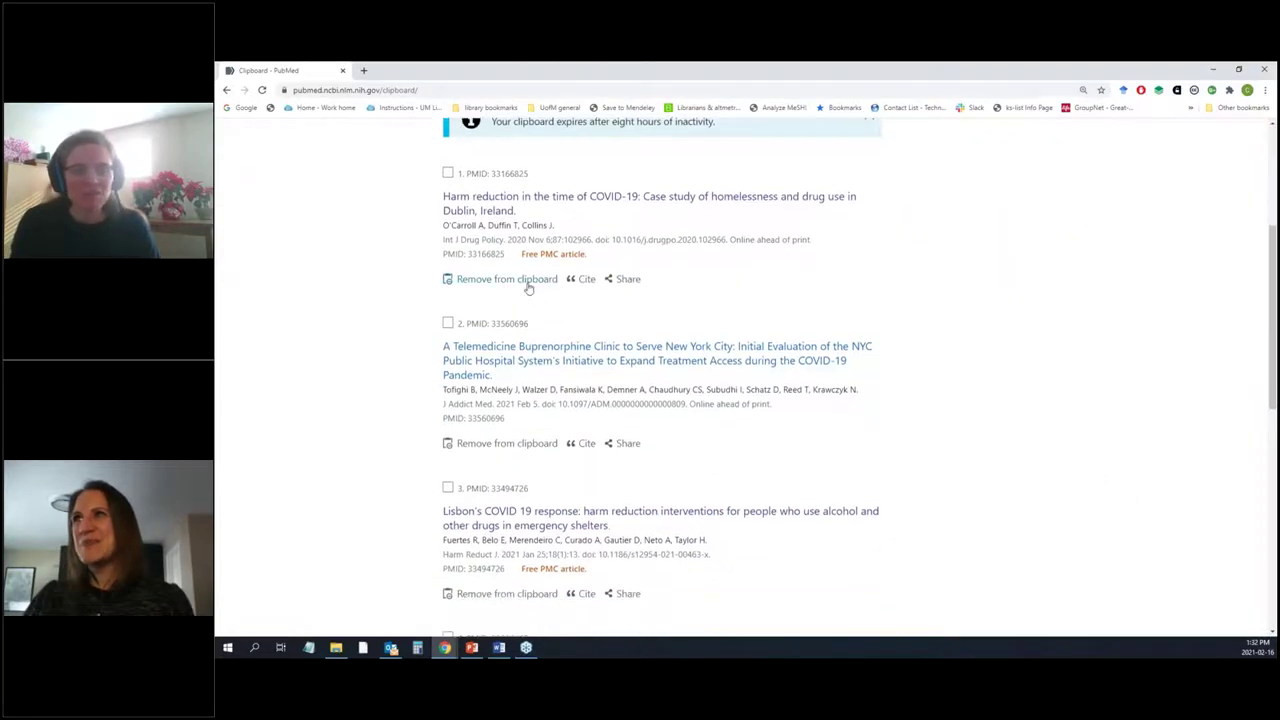
Step: View the sharing options for the Dublin harm reduction citation in the Clipboard and close them
{"action": "left_click", "coordinate": [627, 280]}
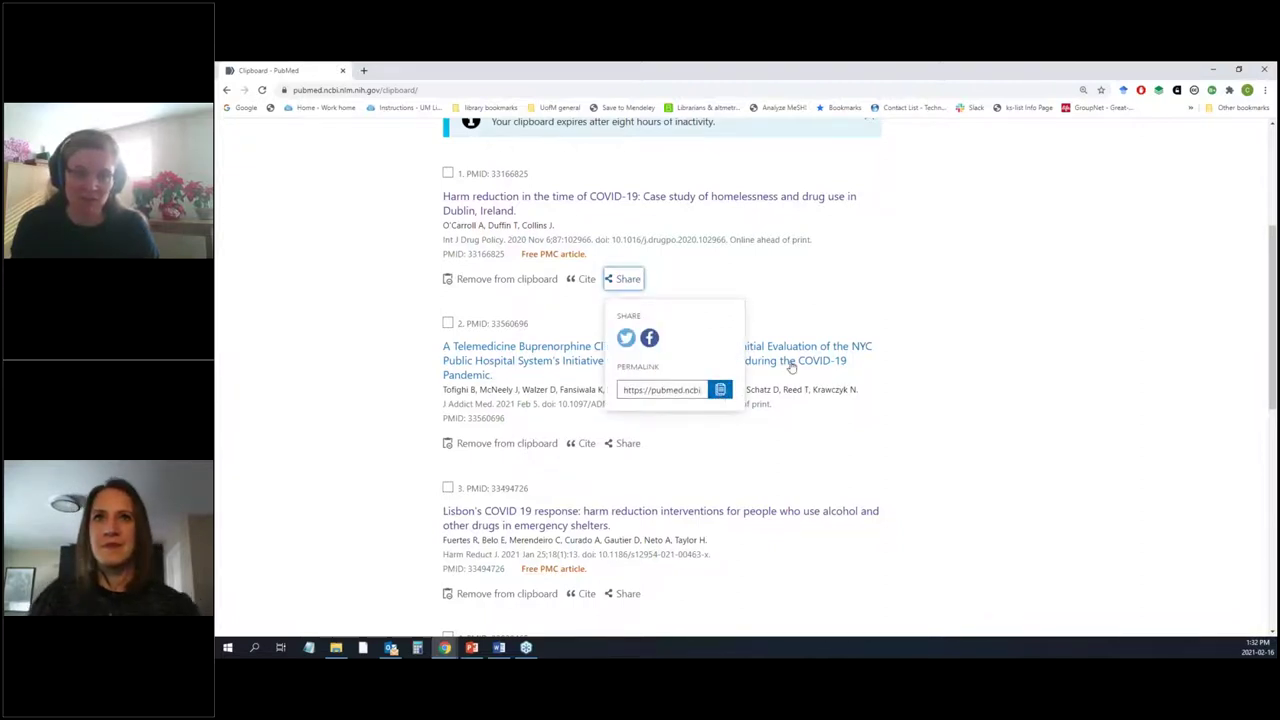
{"action": "left_click", "coordinate": [837, 303]}
{"action": "scroll", "coordinate": [837, 302], "scroll_direction": "up", "scroll_amount": 2}
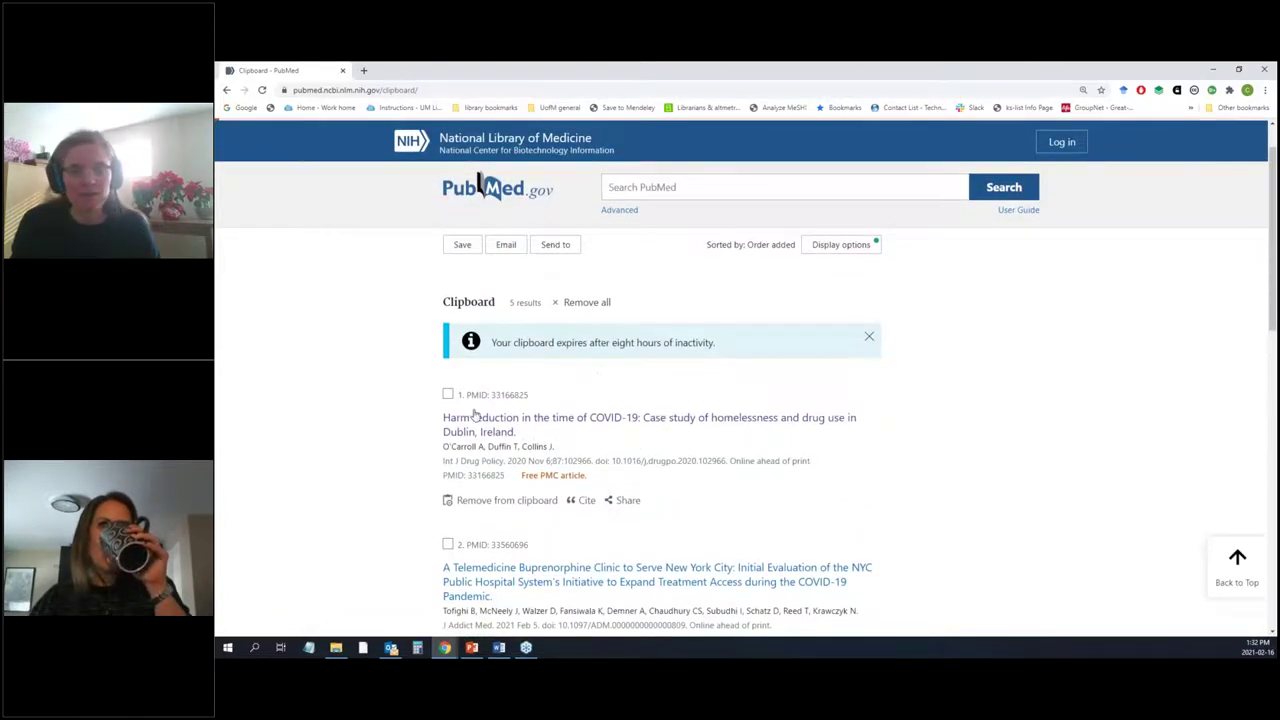
Step: Open the email form for the Clipboard citations and view its format choices, leaving Summary selected
{"action": "left_click", "coordinate": [509, 247]}
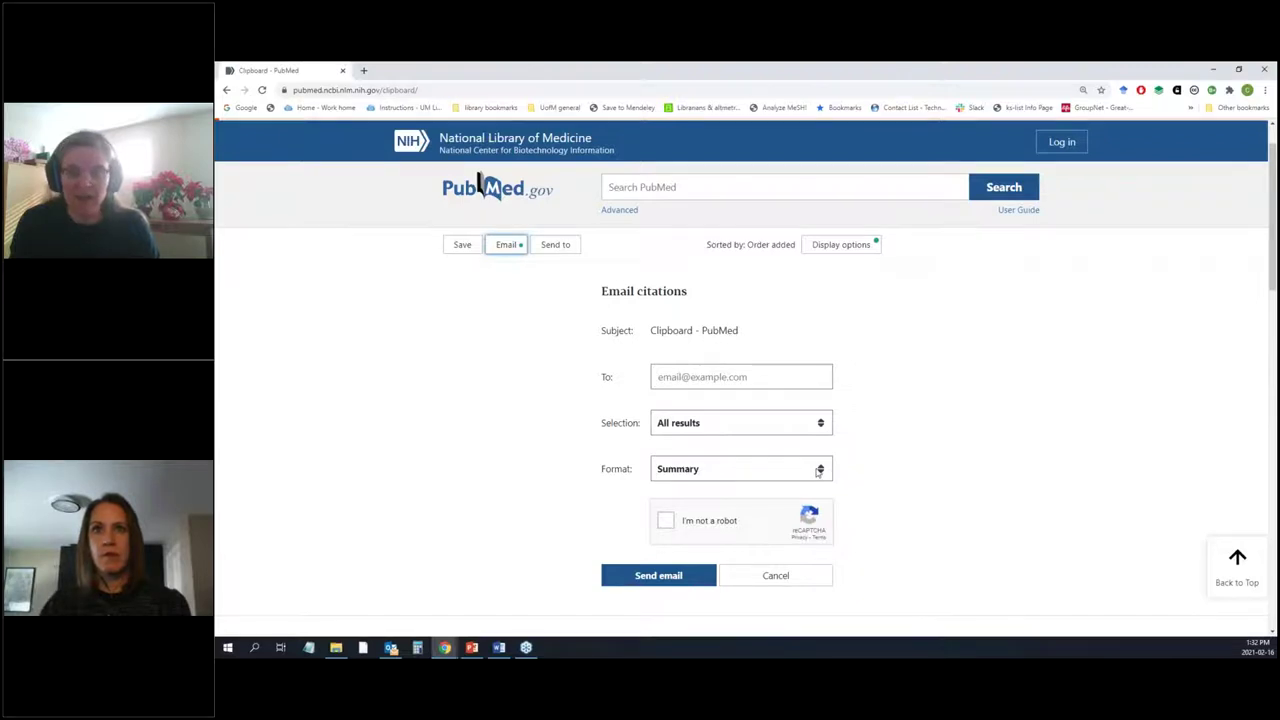
{"action": "left_click", "coordinate": [819, 470]}
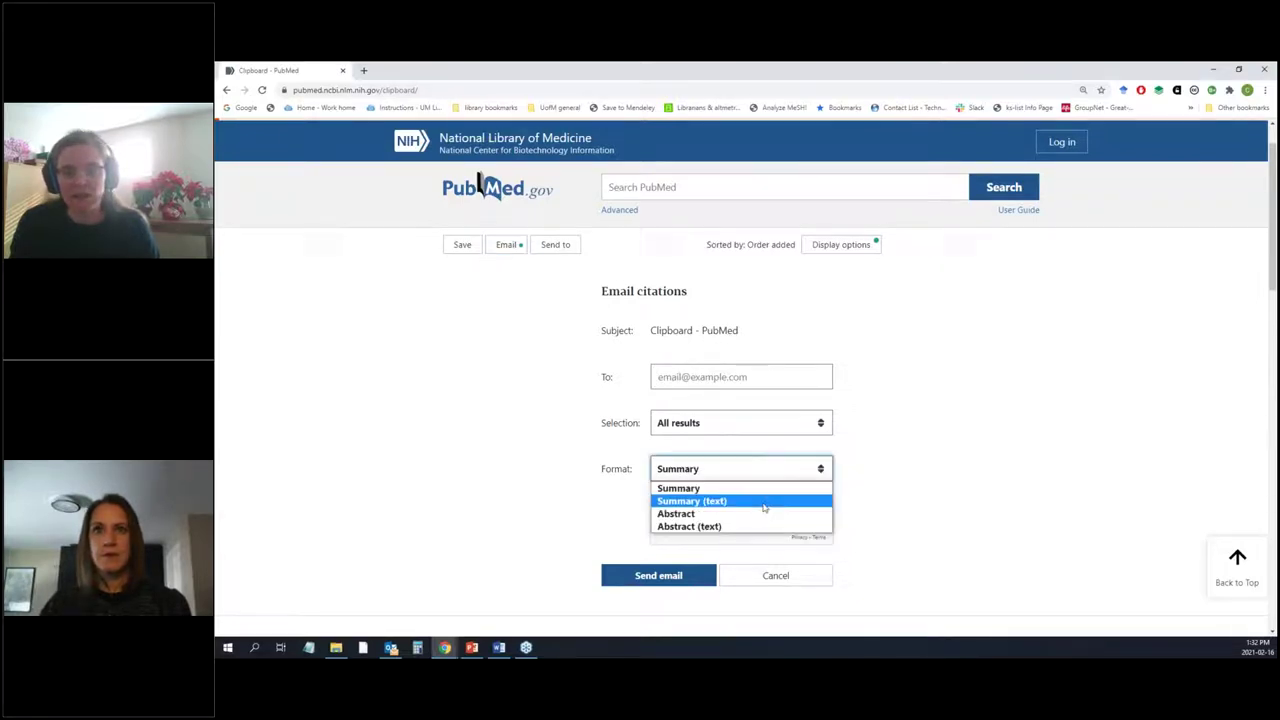
{"action": "left_click", "coordinate": [893, 450]}
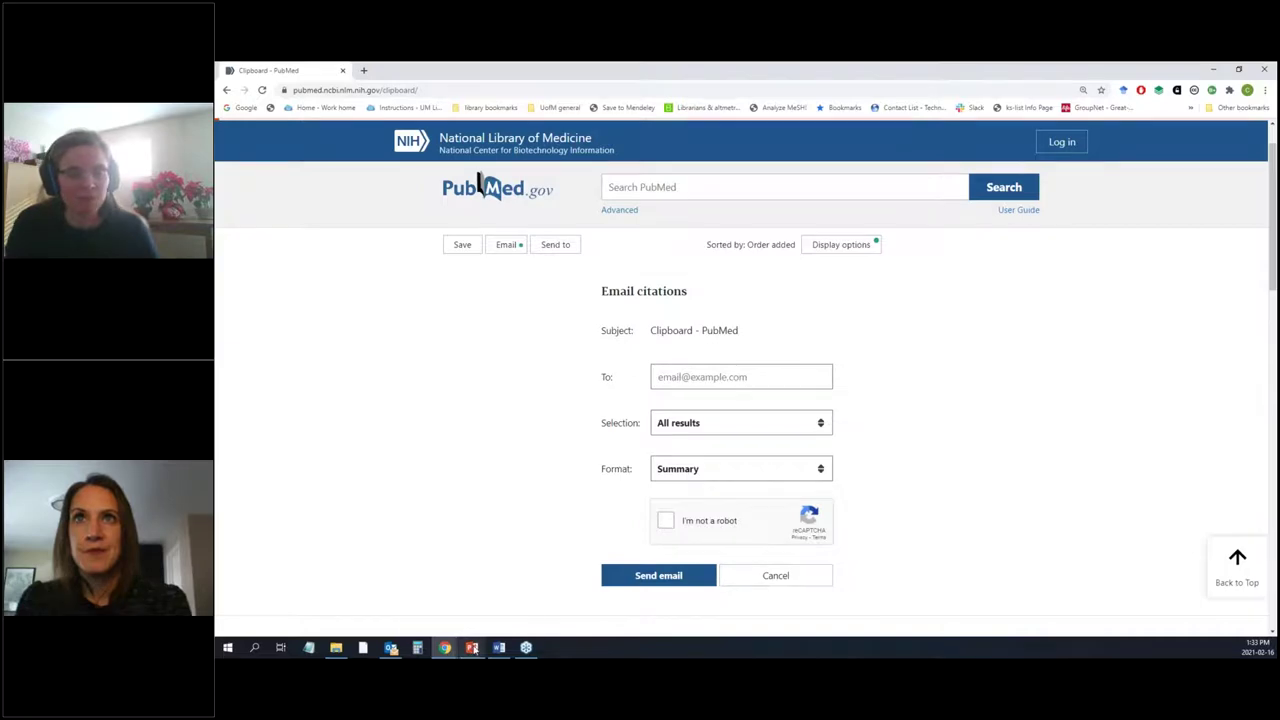
Step: Switch to the PowerPoint slide show and advance to the Subject Heading Searches (MeSH) slide
{"action": "mouse_move", "coordinate": [472, 647]}
{"action": "left_click", "coordinate": [505, 580]}
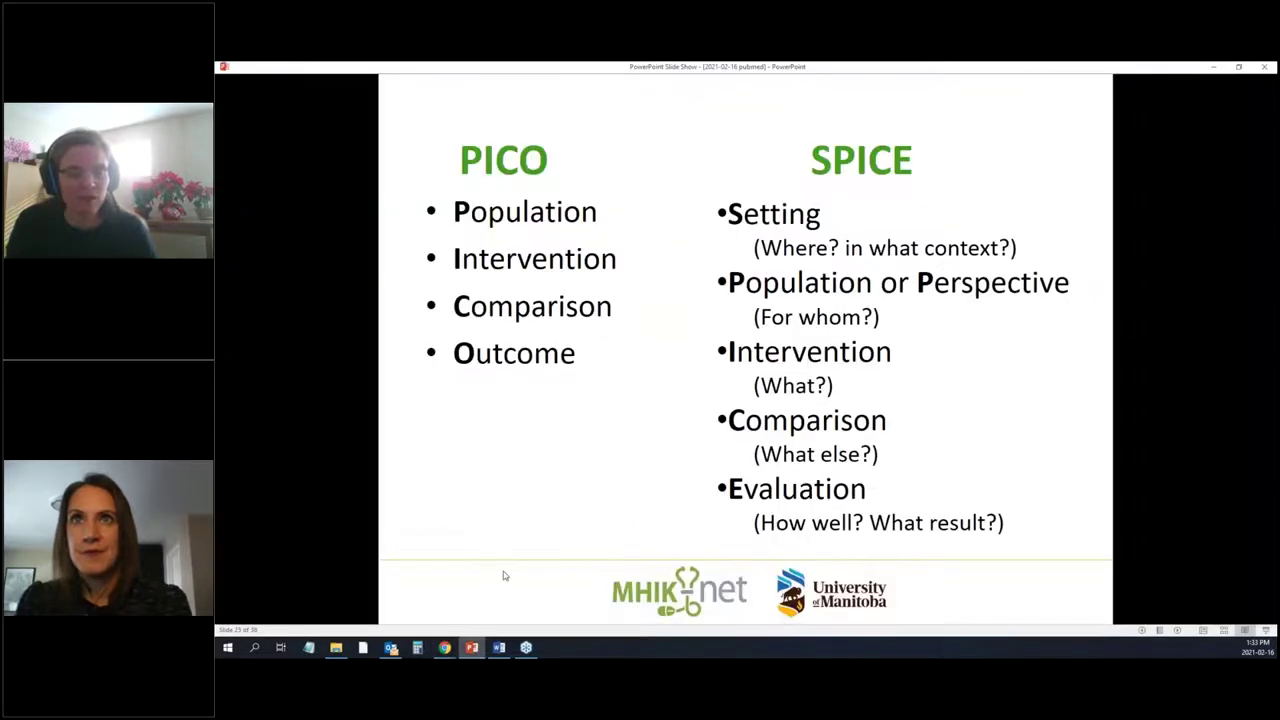
{"action": "left_click", "coordinate": [511, 575]}
{"action": "left_click", "coordinate": [512, 575]}
{"action": "left_click", "coordinate": [512, 575]}
{"action": "left_click", "coordinate": [512, 575]}
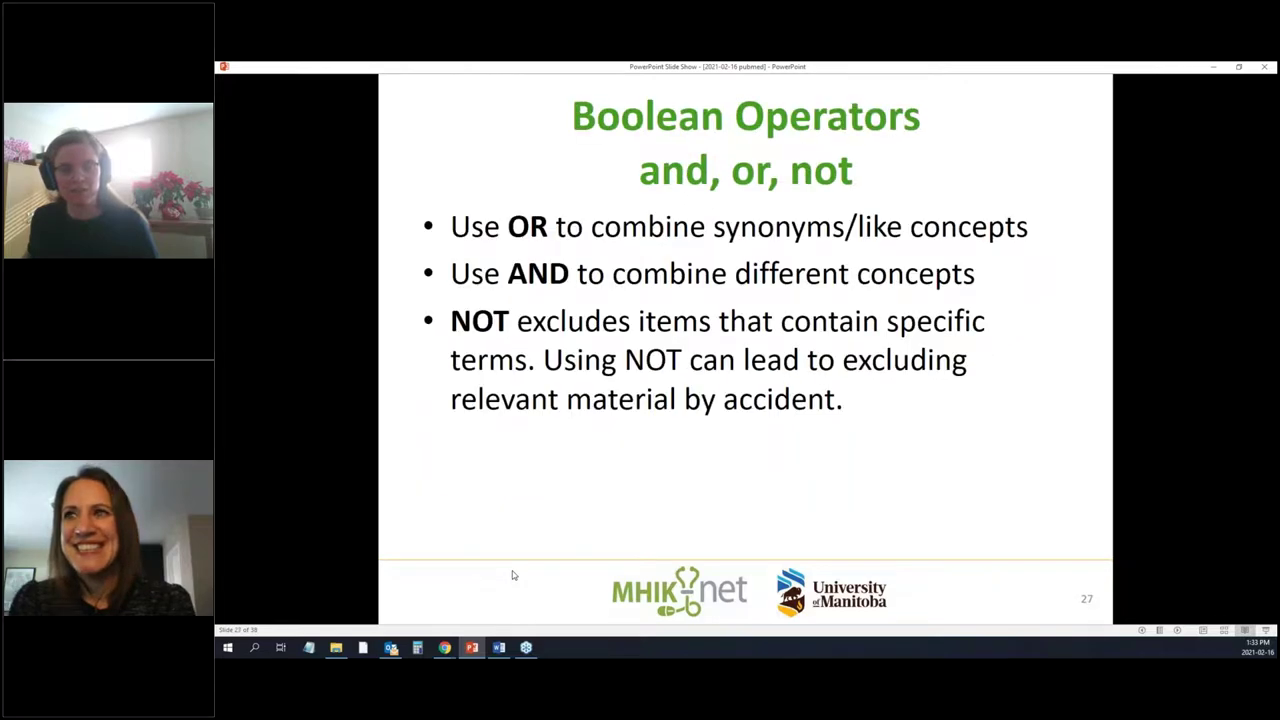
{"action": "left_click", "coordinate": [512, 571]}
{"action": "left_click", "coordinate": [512, 571]}
{"action": "left_click", "coordinate": [512, 571]}
{"action": "left_click", "coordinate": [461, 138]}
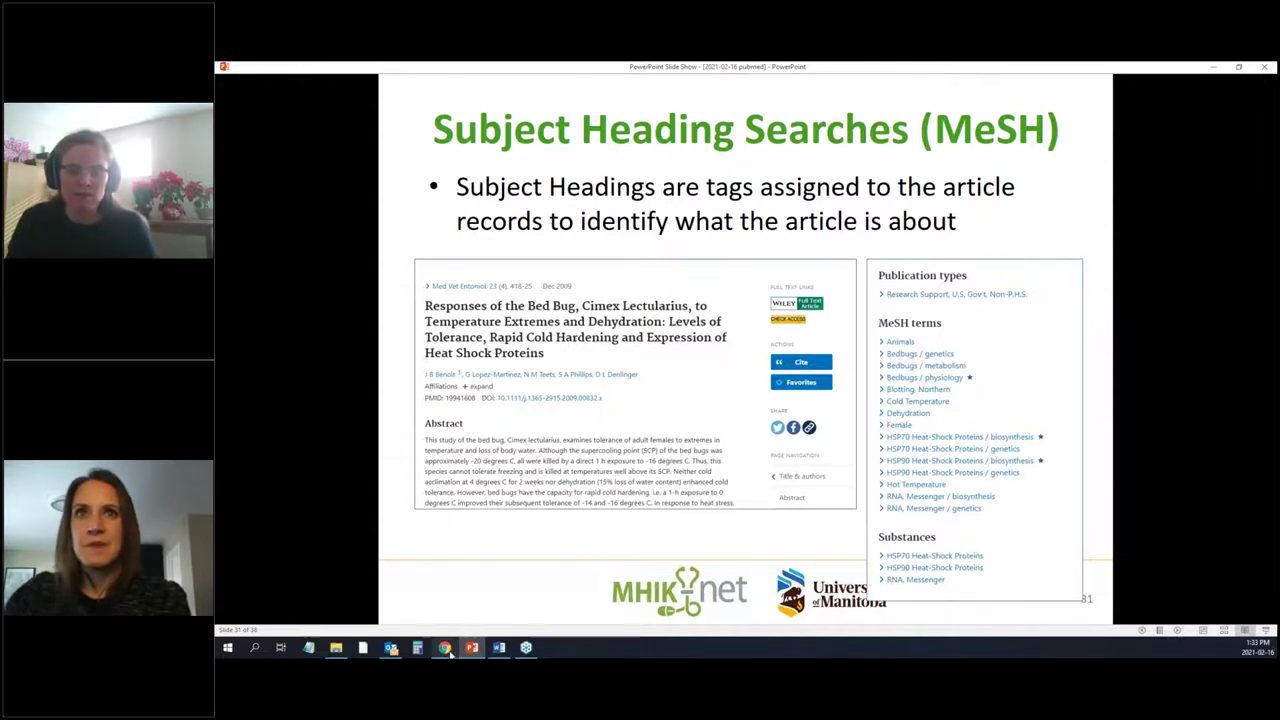
Step: Switch back to PubMed in Chrome and go to its home page by way of the Advanced Search Builder
{"action": "mouse_move", "coordinate": [449, 652]}
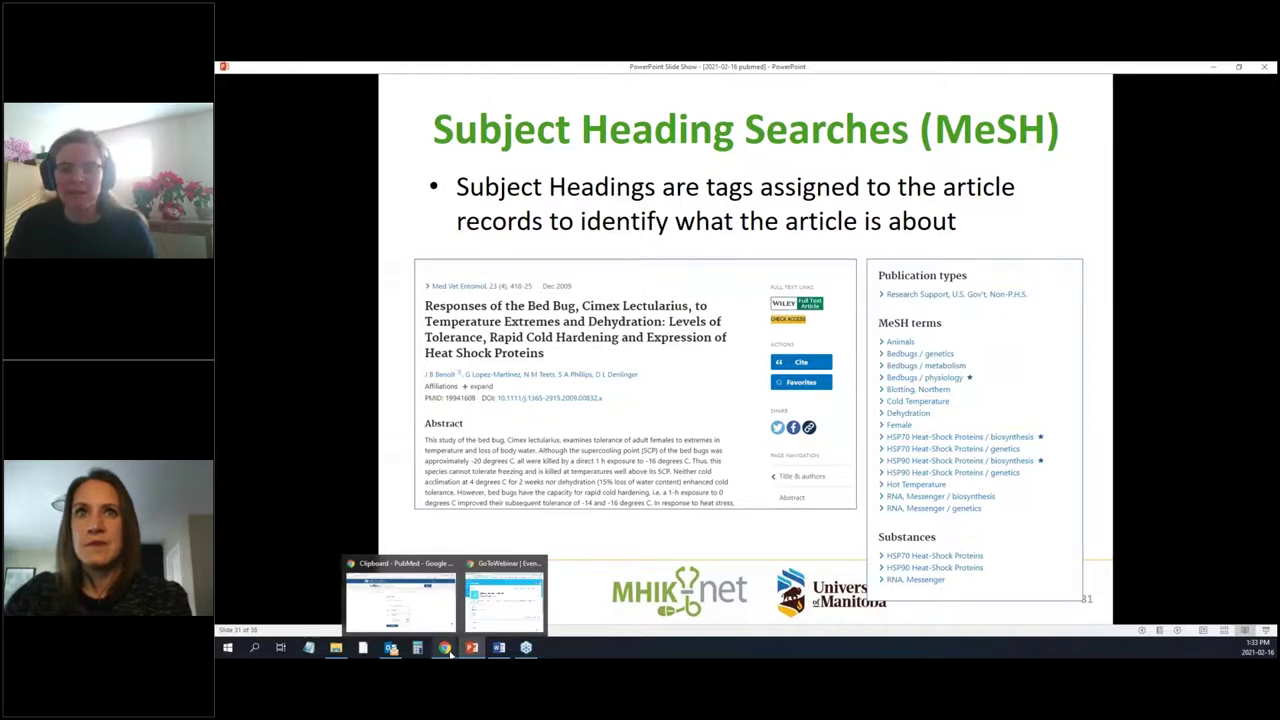
{"action": "left_click", "coordinate": [449, 652]}
{"action": "left_click", "coordinate": [428, 618]}
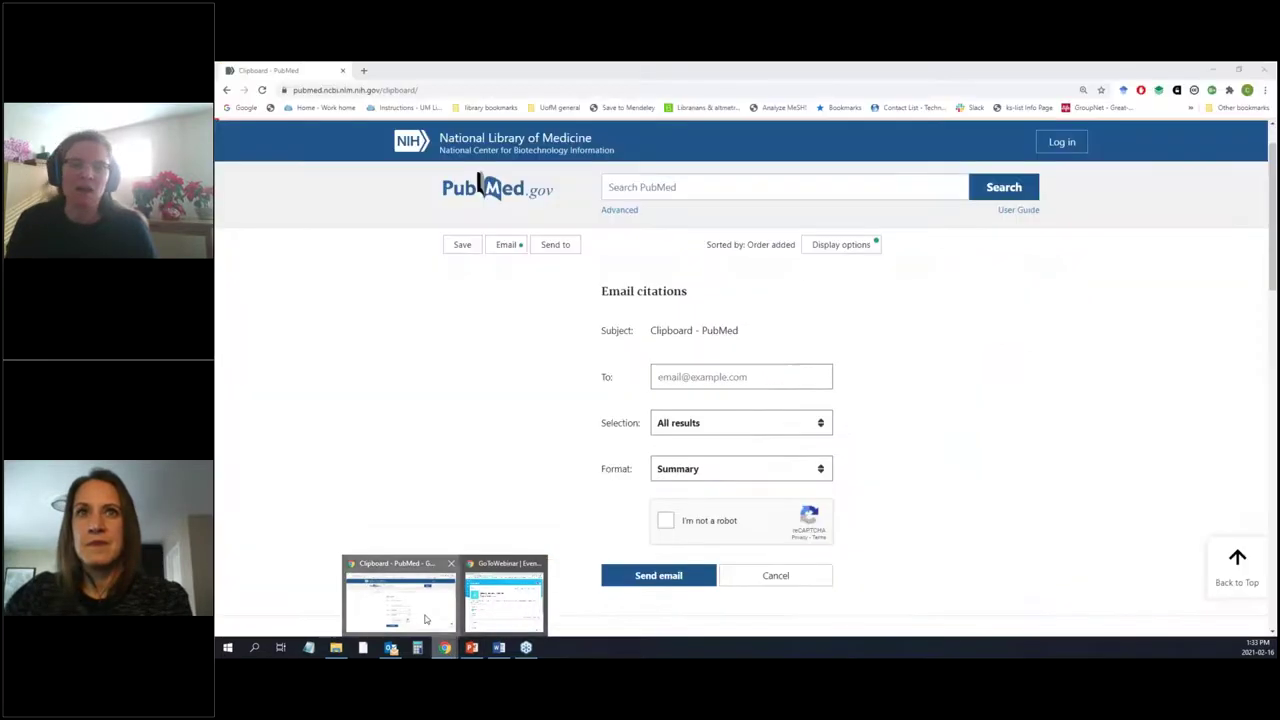
{"action": "left_click", "coordinate": [620, 210]}
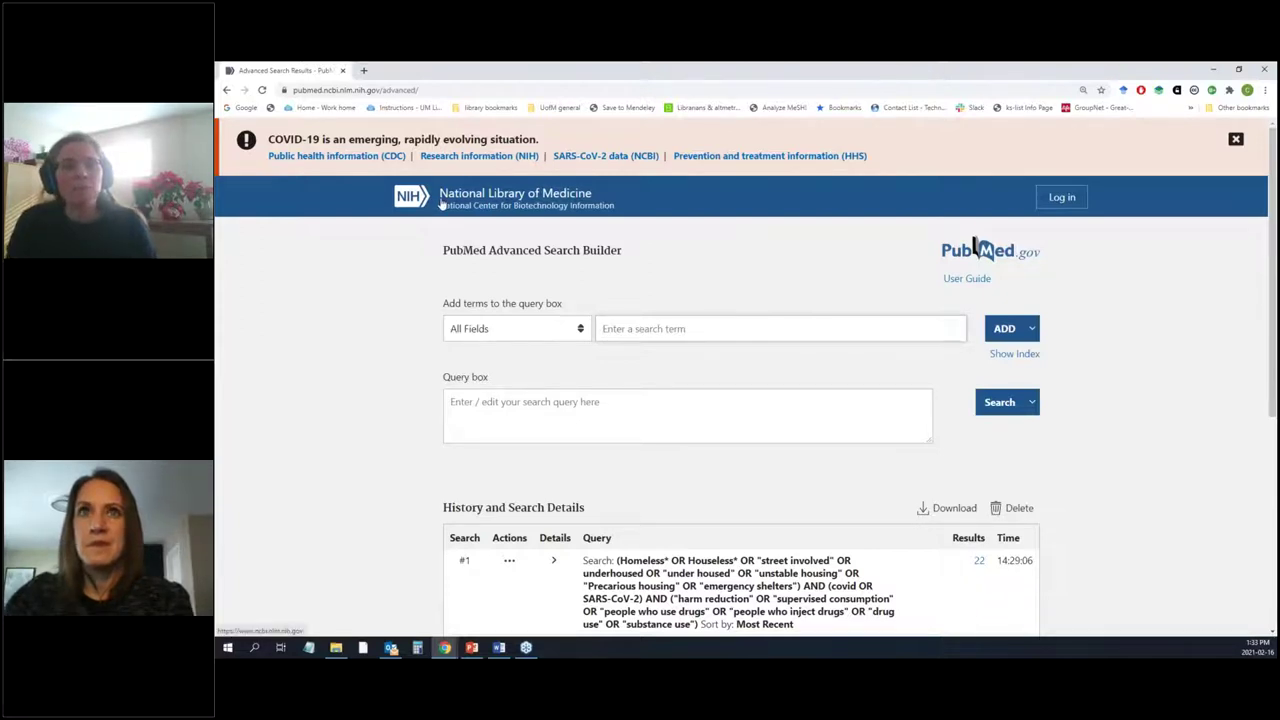
{"action": "left_click", "coordinate": [977, 262]}
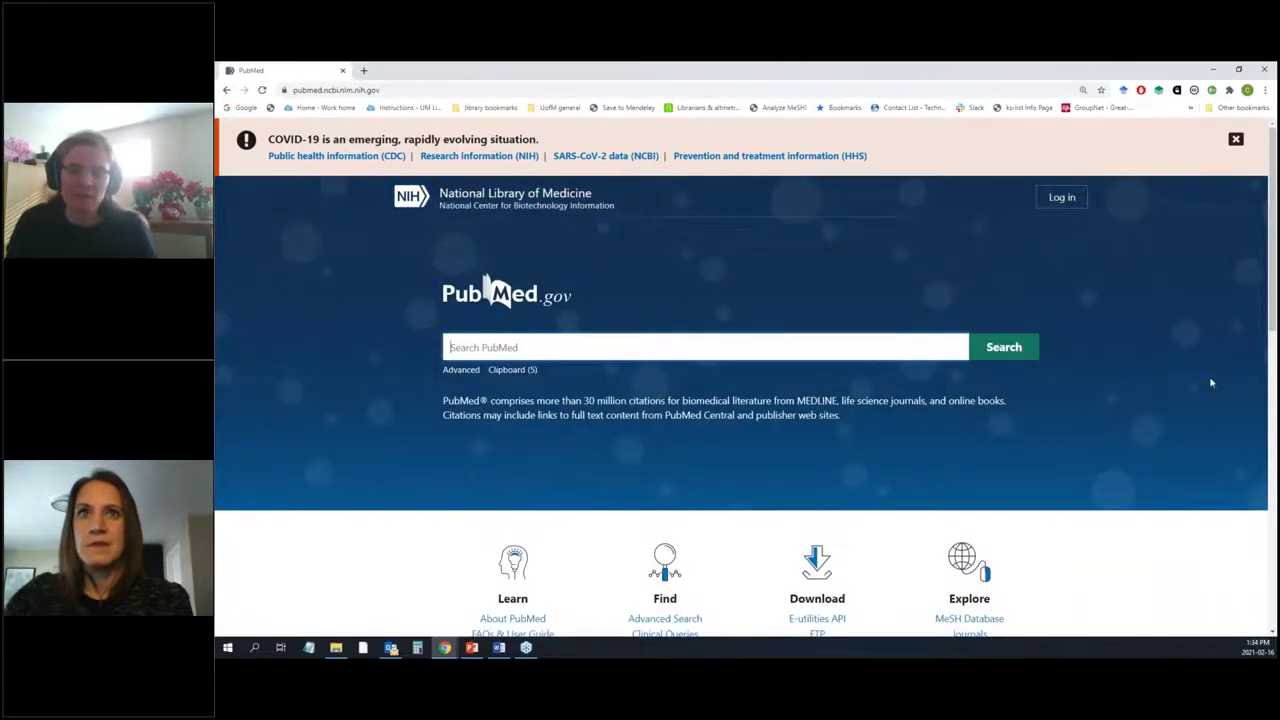
Step: Open the MeSH Database from the PubMed home page and search it for "homeless"
{"action": "scroll", "coordinate": [1214, 380], "scroll_direction": "down", "scroll_amount": 5}
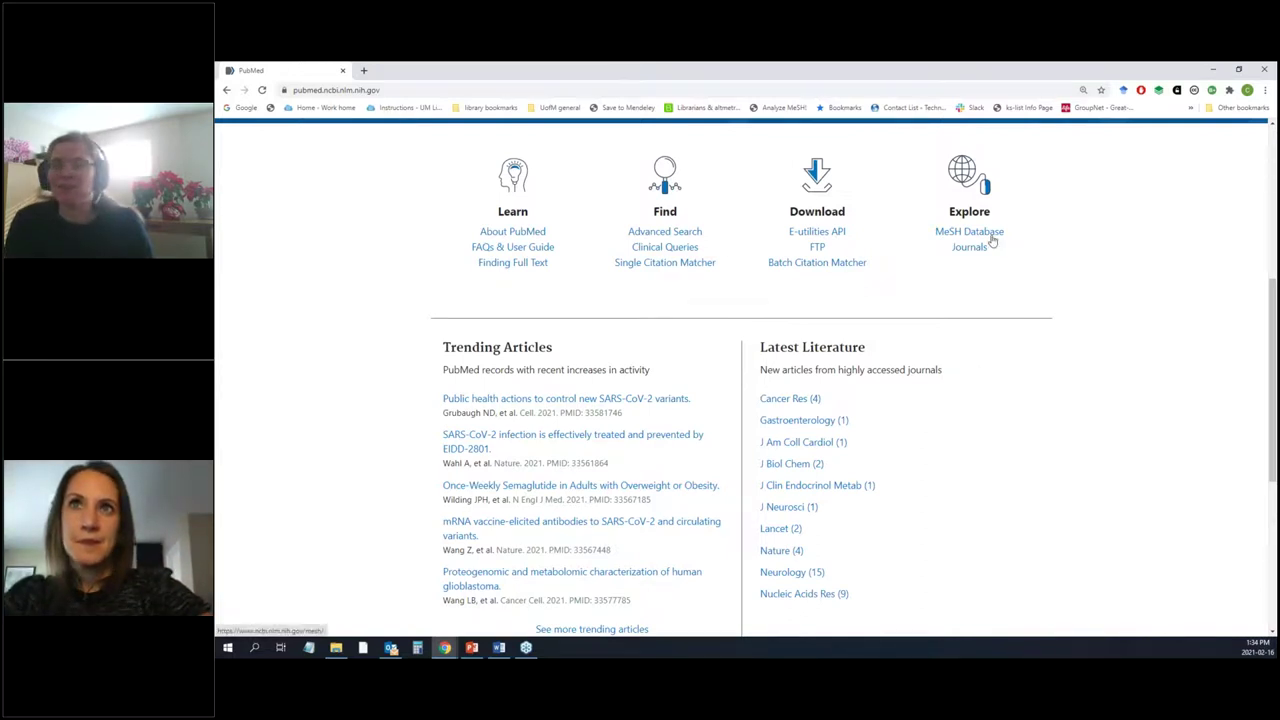
{"action": "left_click", "coordinate": [992, 240]}
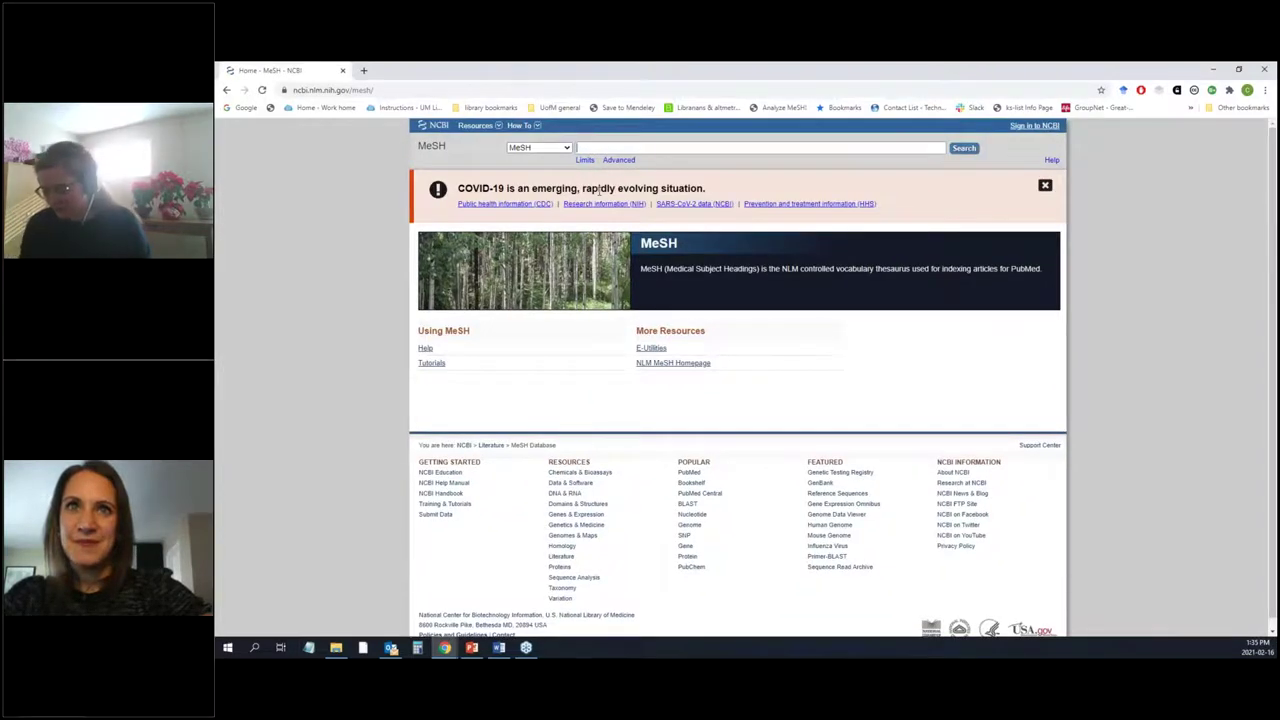
{"action": "type", "text": "homeless"}
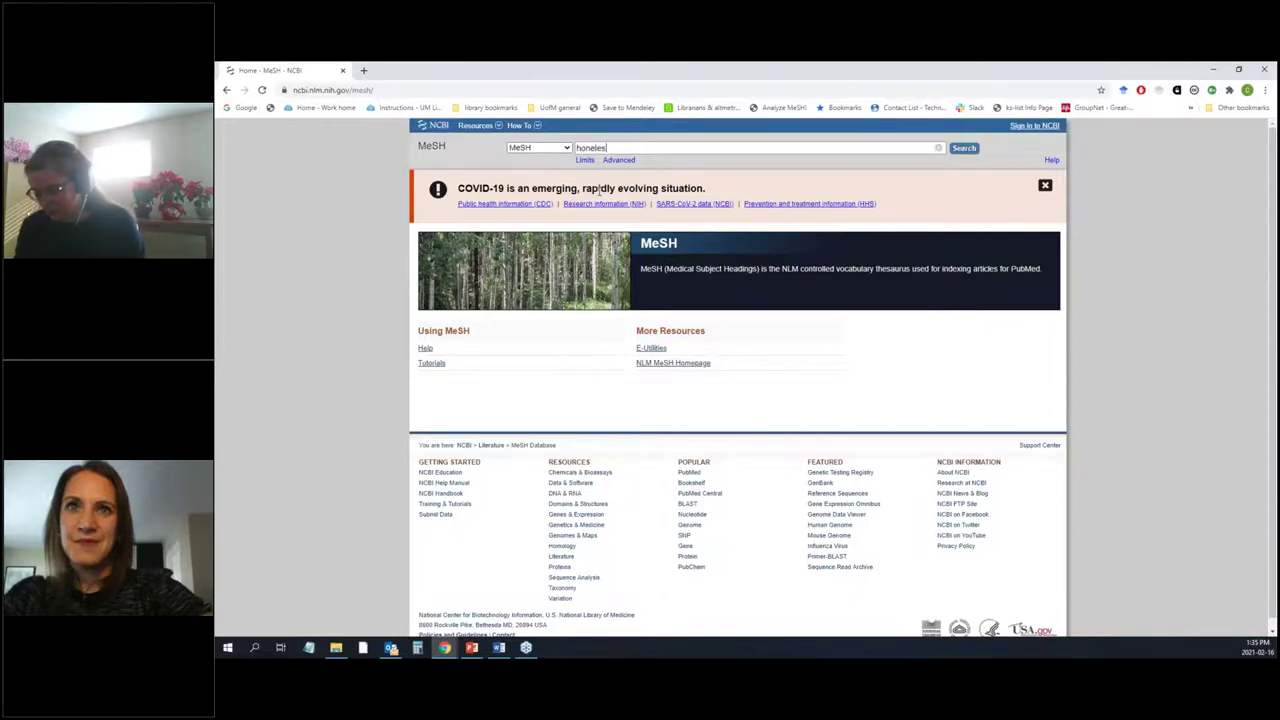
{"action": "key", "text": "BackSpace"}
{"action": "key", "text": "BackSpace"}
{"action": "key", "text": "BackSpace"}
{"action": "key", "text": "BackSpace"}
{"action": "key", "text": "BackSpace"}
{"action": "key", "text": "BackSpace"}
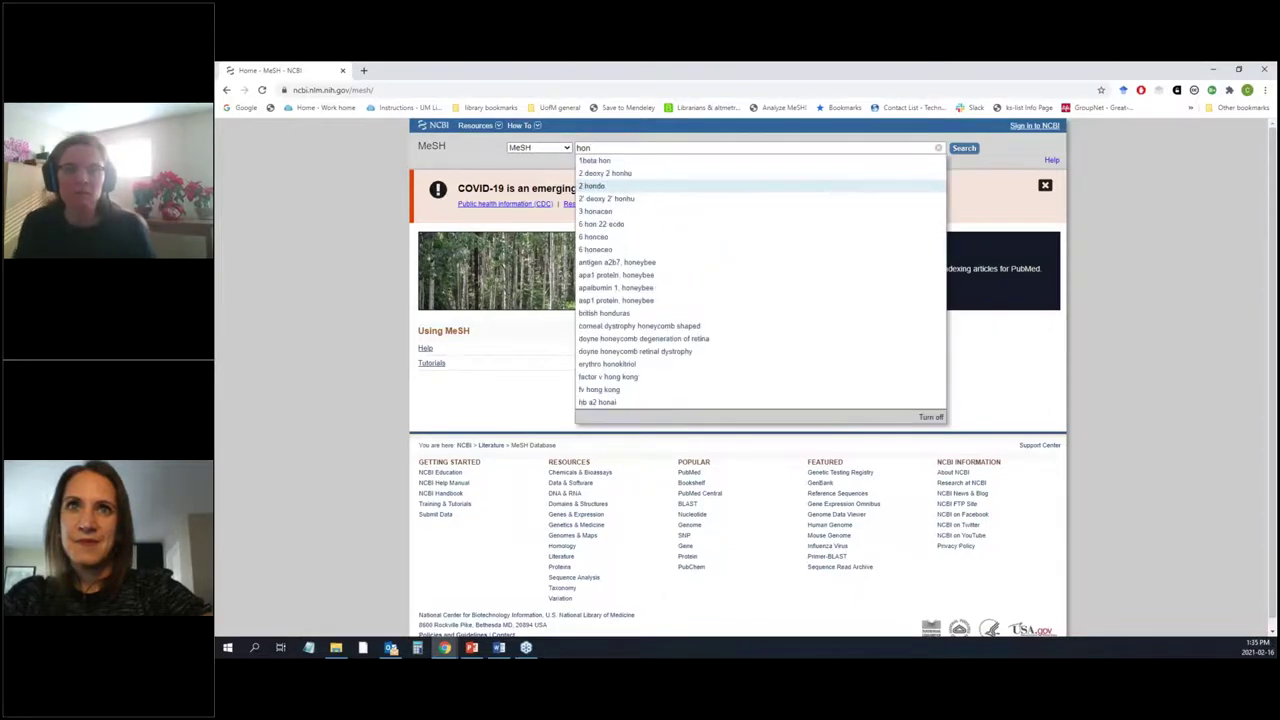
{"action": "type", "text": "meless"}
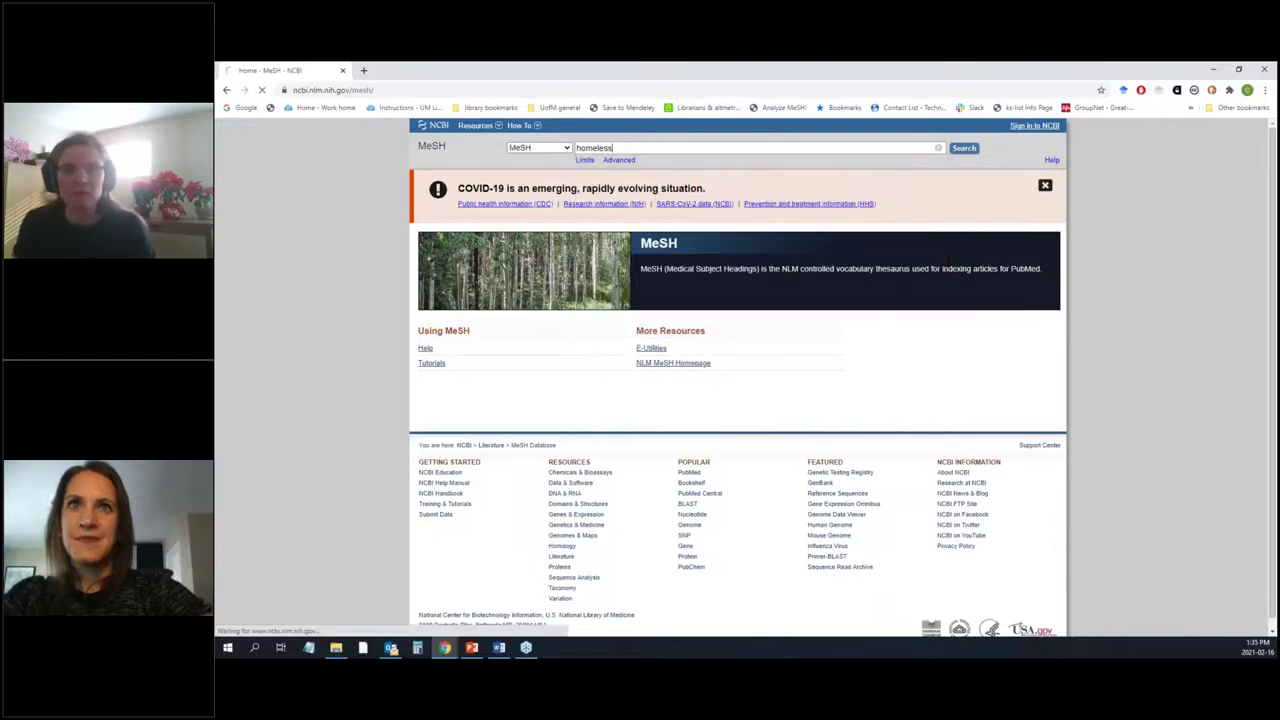
{"action": "key", "text": "Return"}
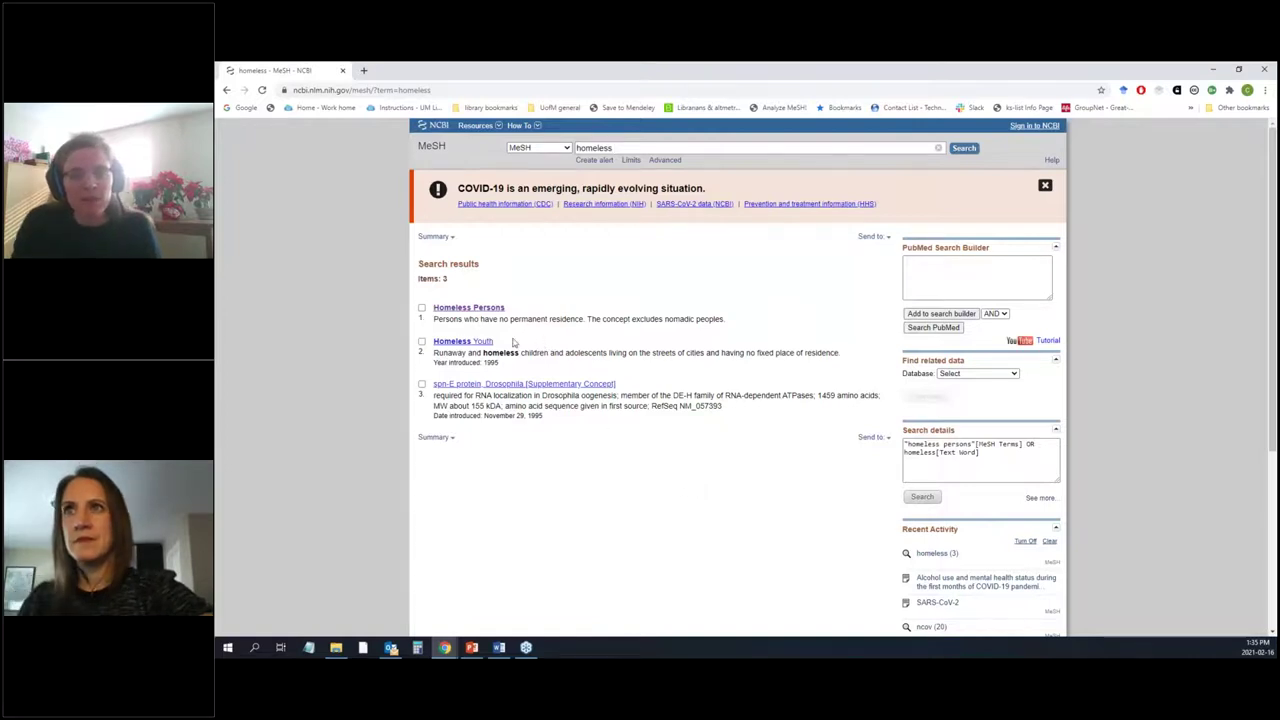
Step: Open the Homeless Persons heading, review its entry terms and hierarchy, and add it to the PubMed Search Builder
{"action": "left_click", "coordinate": [422, 309]}
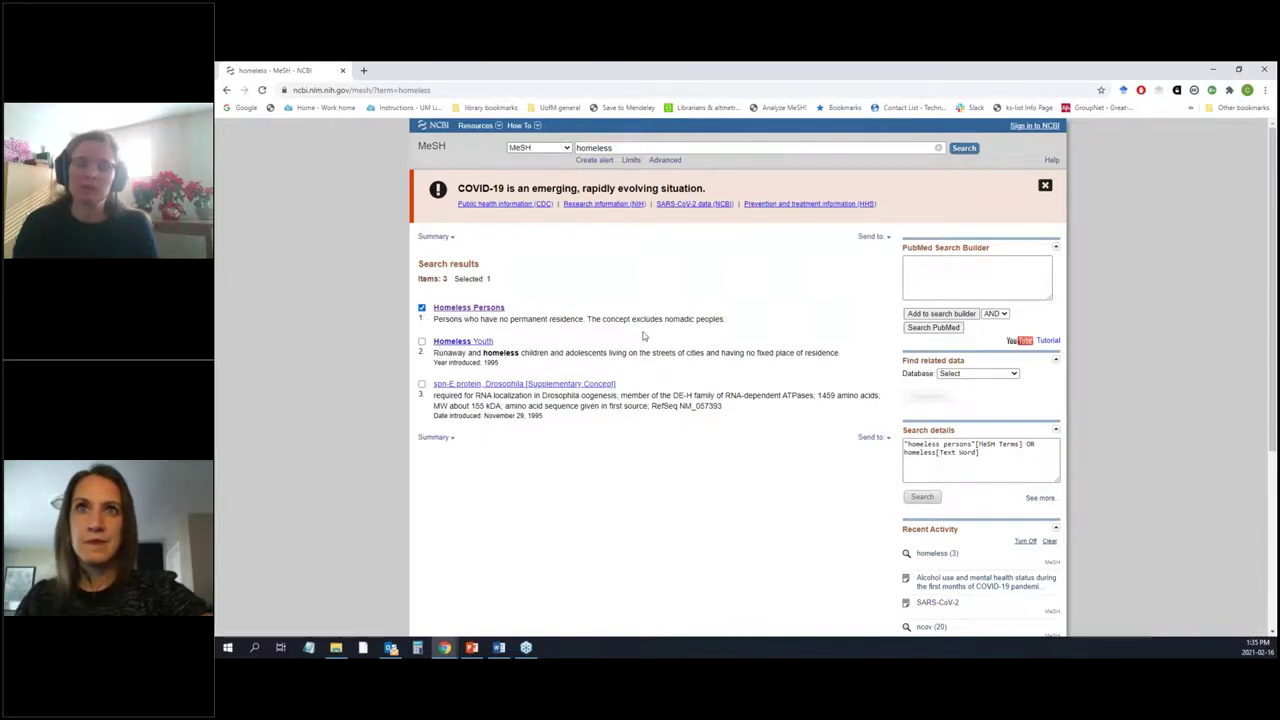
{"action": "left_click", "coordinate": [478, 308]}
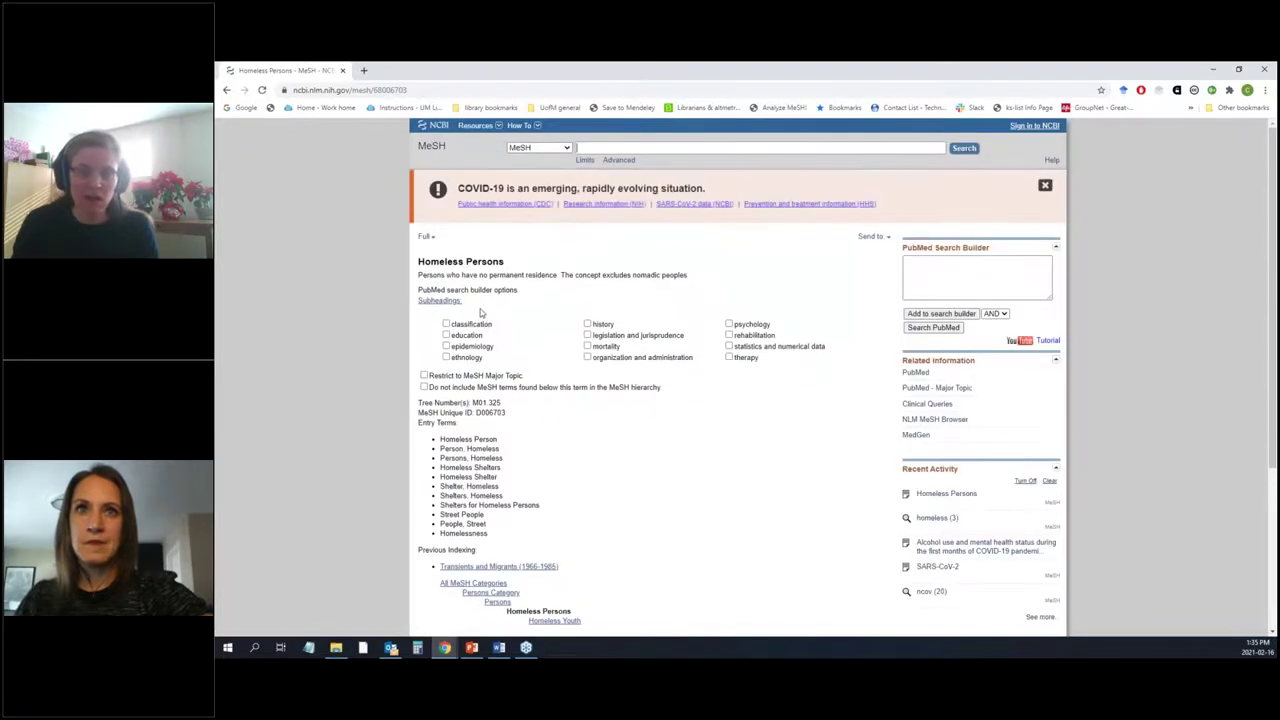
{"action": "scroll", "coordinate": [480, 310], "scroll_direction": "down", "scroll_amount": 2}
{"action": "scroll", "coordinate": [480, 314], "scroll_direction": "down", "scroll_amount": 1}
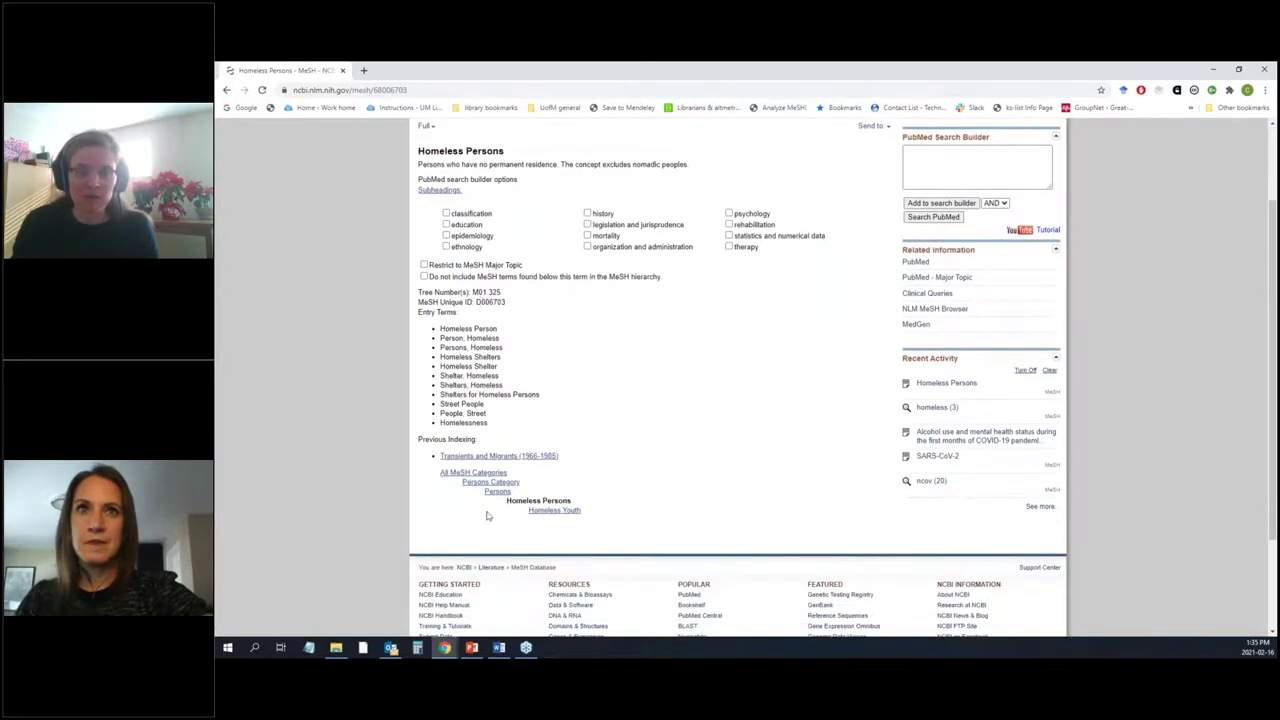
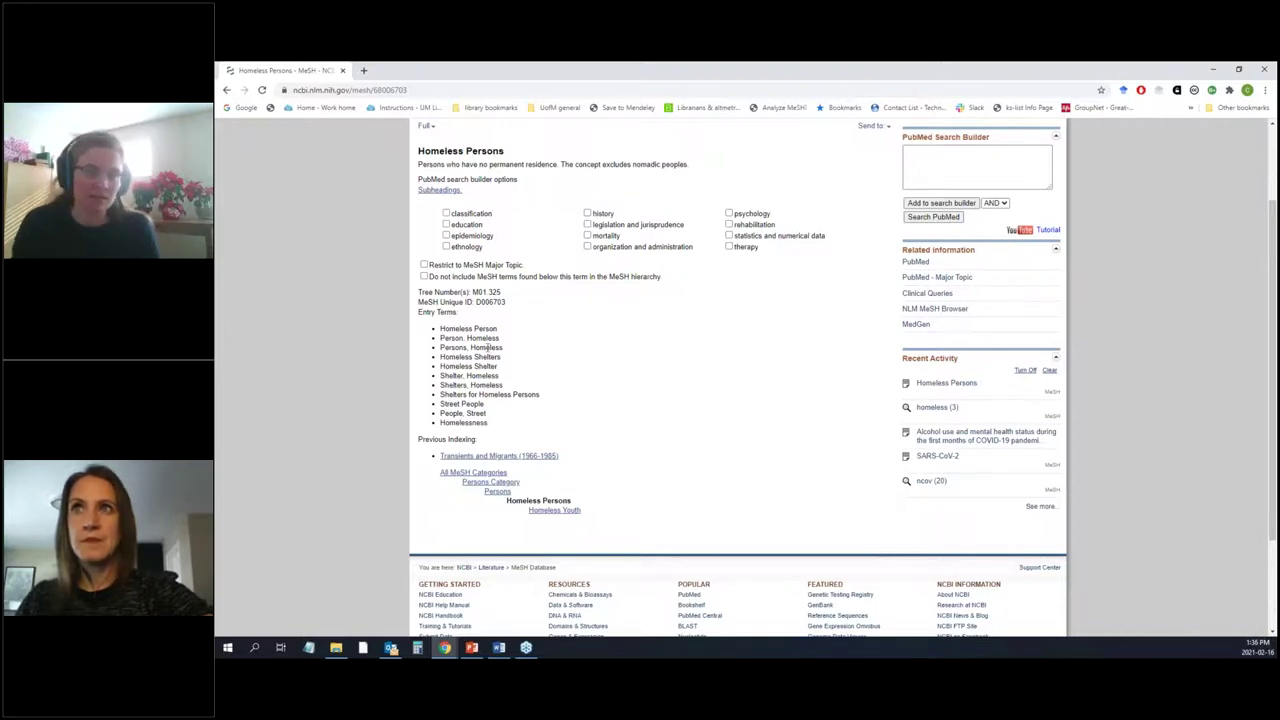
{"action": "scroll", "coordinate": [470, 240], "scroll_direction": "up", "scroll_amount": 1}
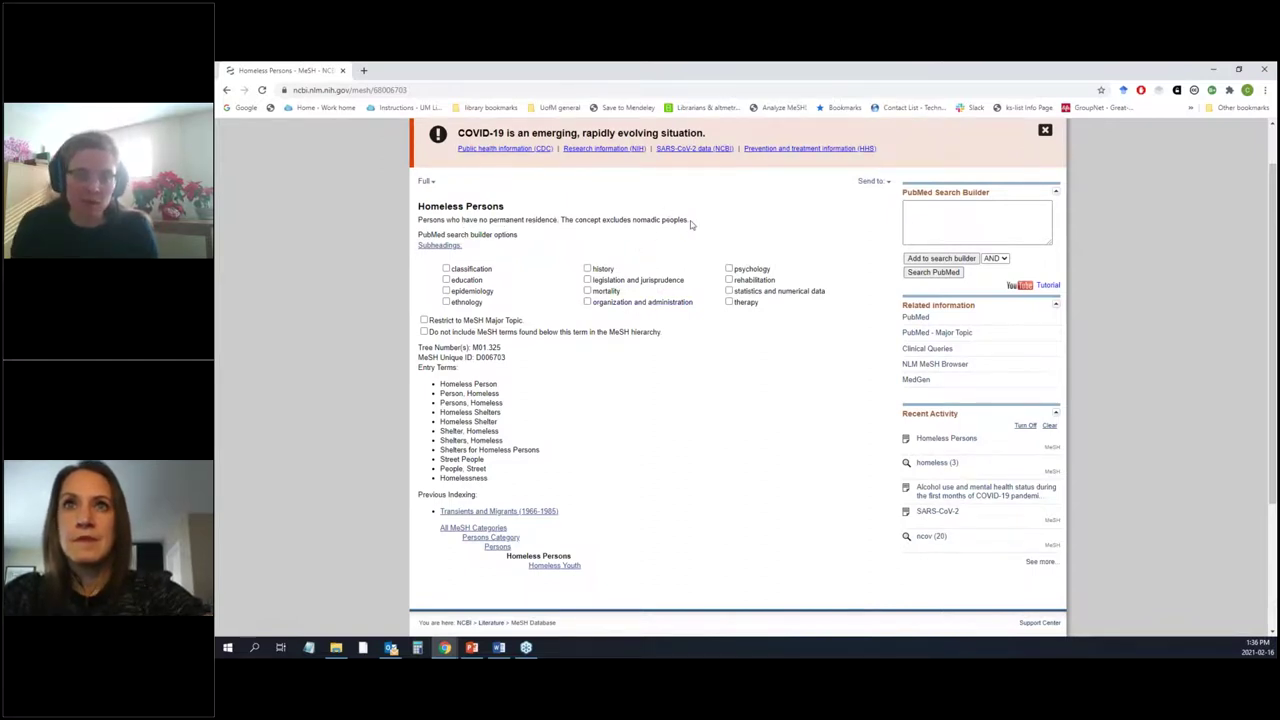
{"action": "left_click", "coordinate": [921, 259]}
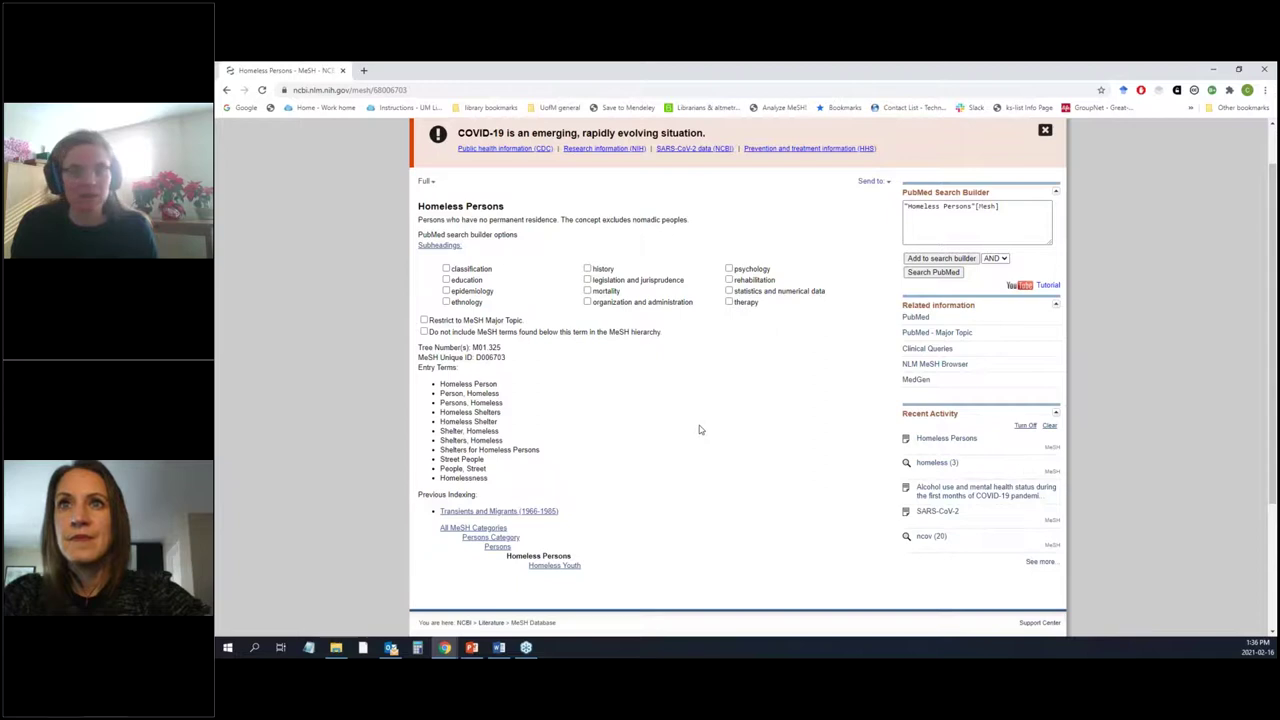
Step: Search MeSH for "harm reduction" and add the Harm Reduction heading to the PubMed Search Builder with AND
{"action": "scroll", "coordinate": [699, 428], "scroll_direction": "up", "scroll_amount": 1}
{"action": "left_click", "coordinate": [576, 147]}
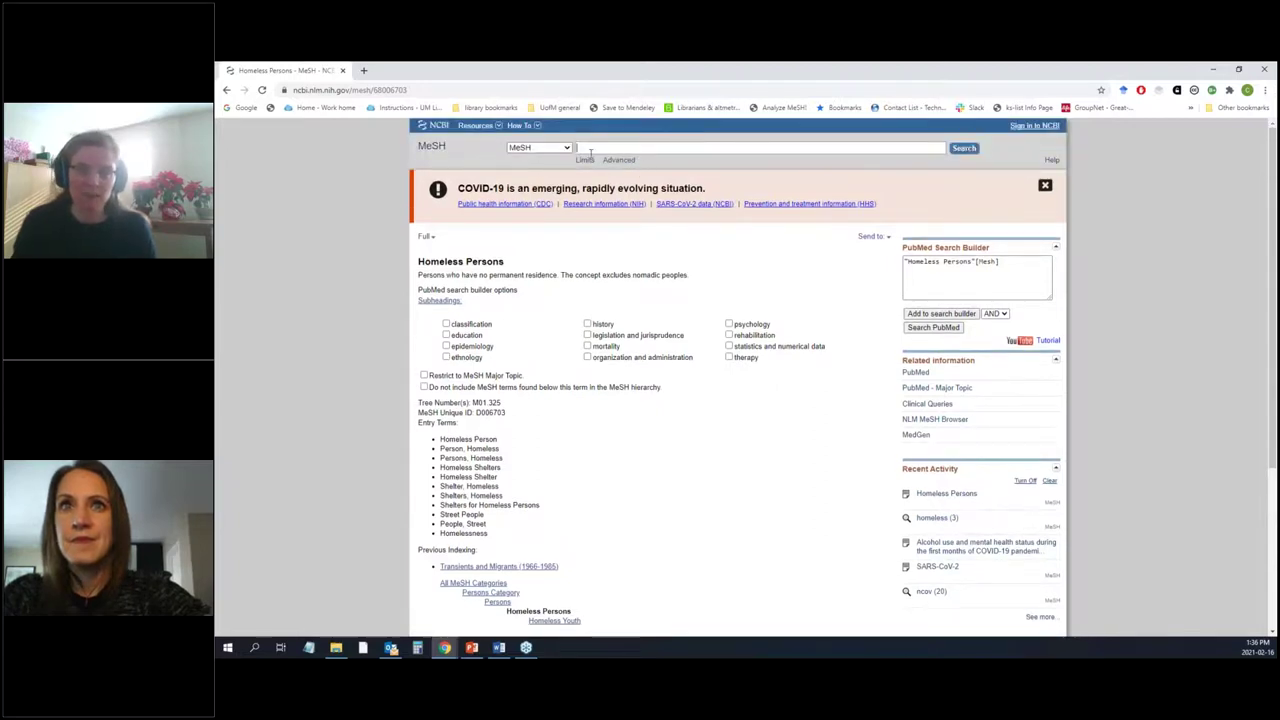
{"action": "type", "text": "har"}
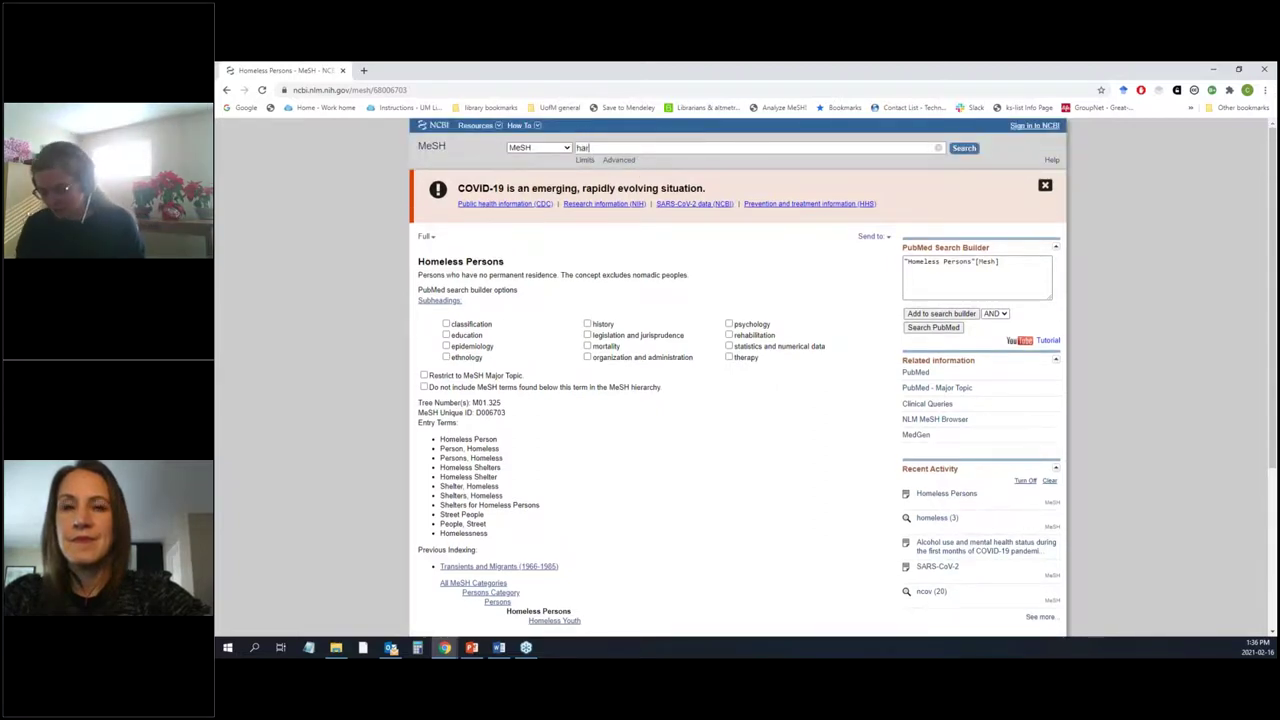
{"action": "type", "text": "m reduca"}
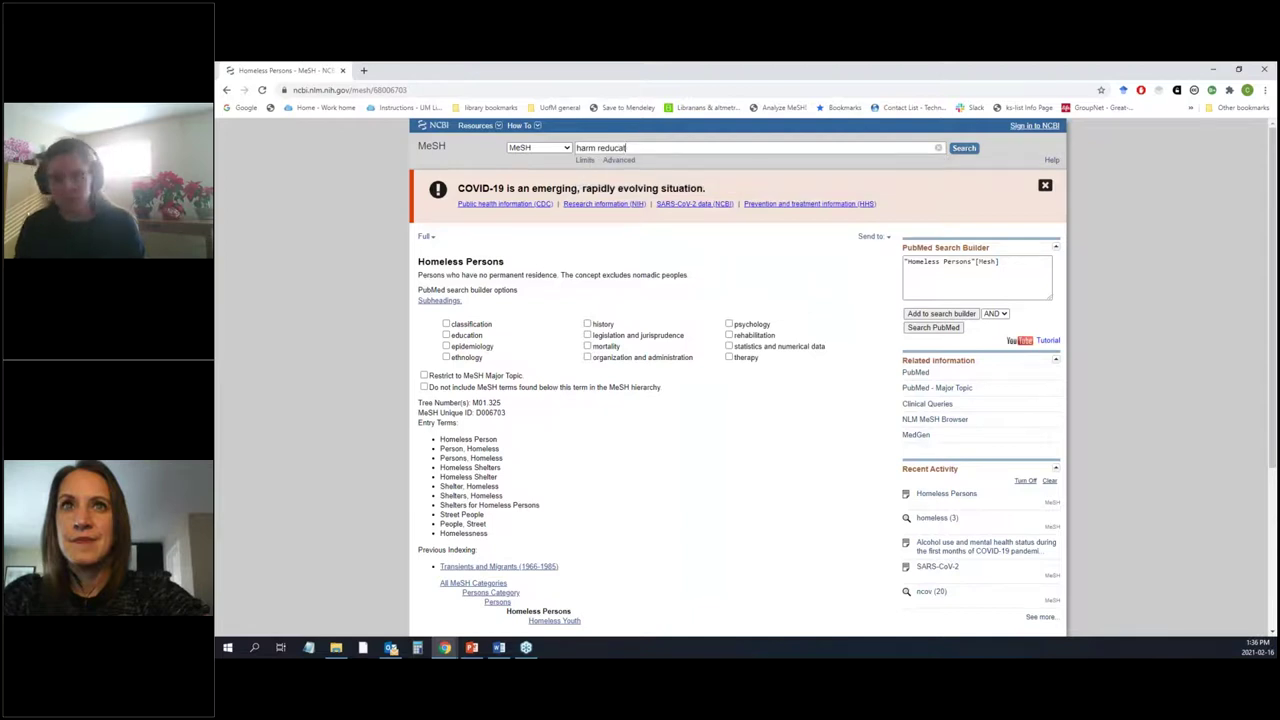
{"action": "type", "text": "t"}
{"action": "key", "text": "BackSpace"}
{"action": "key", "text": "BackSpace"}
{"action": "type", "text": "tion"}
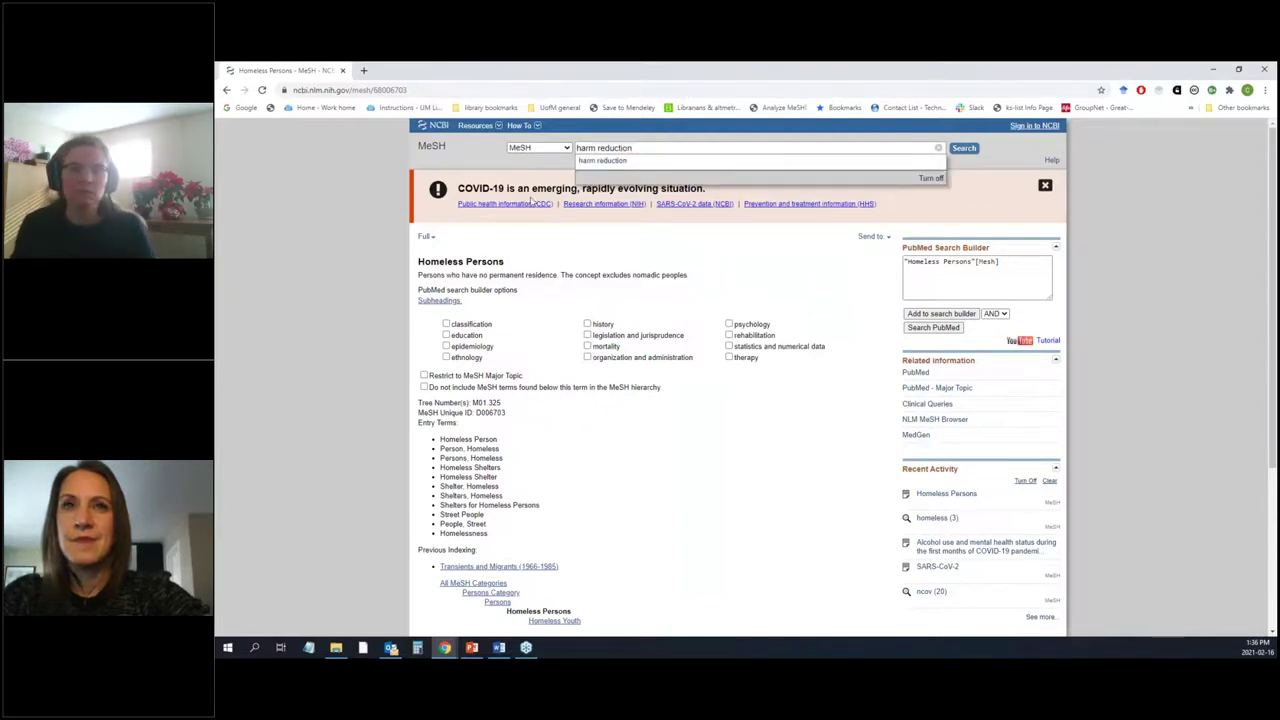
{"action": "left_click", "coordinate": [654, 161]}
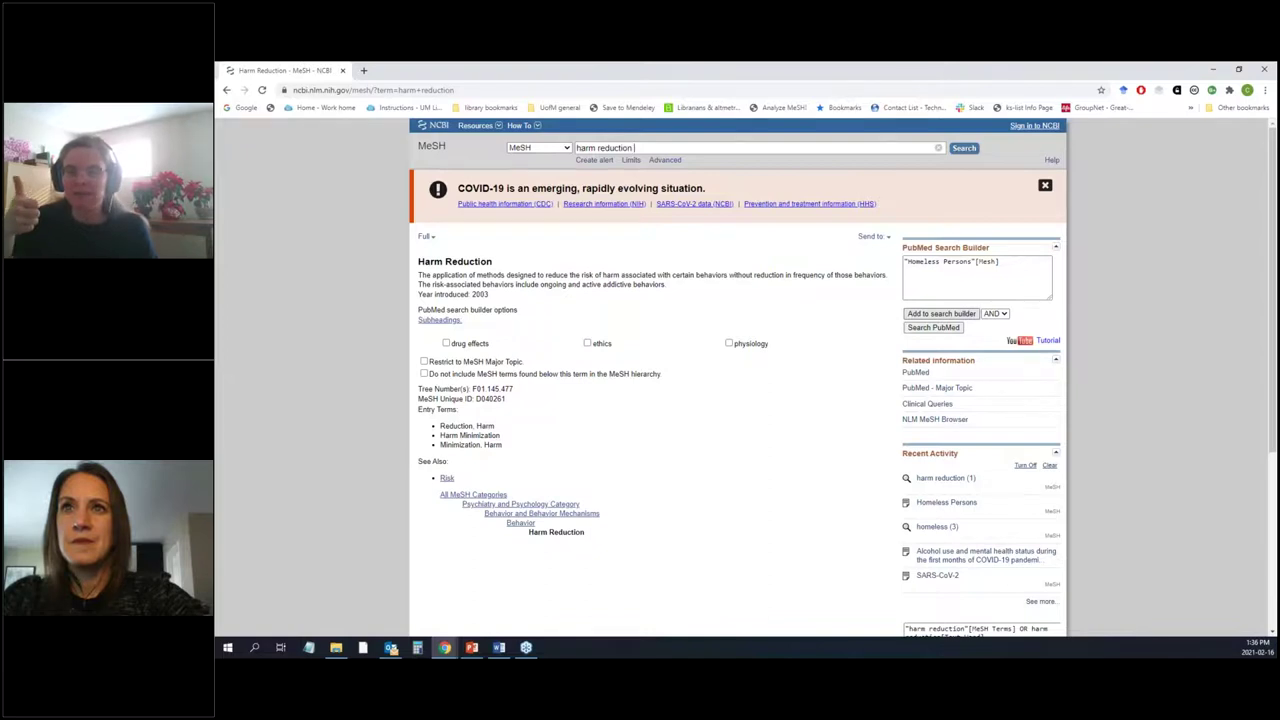
{"action": "left_click", "coordinate": [973, 317]}
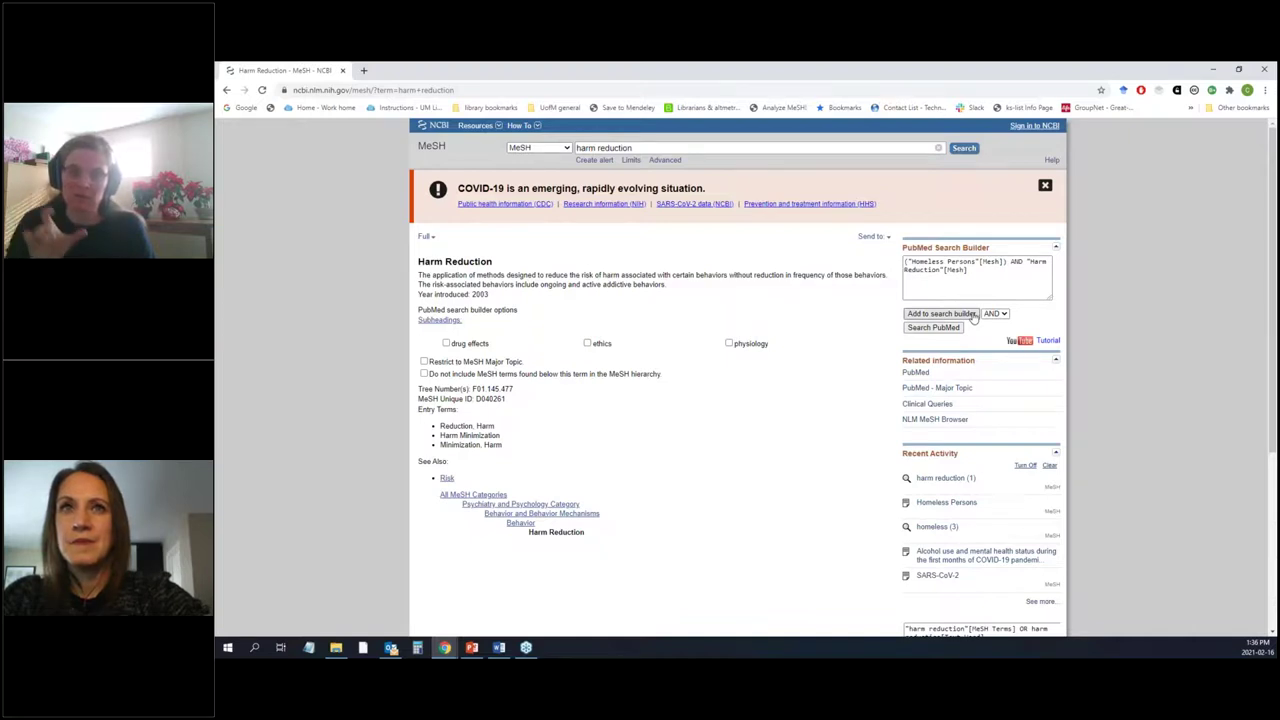
Step: Search MeSH for "covid" and look through the matching subject headings
{"action": "triple_click", "coordinate": [643, 148]}
{"action": "type", "text": "covid"}
{"action": "key", "text": "Return"}
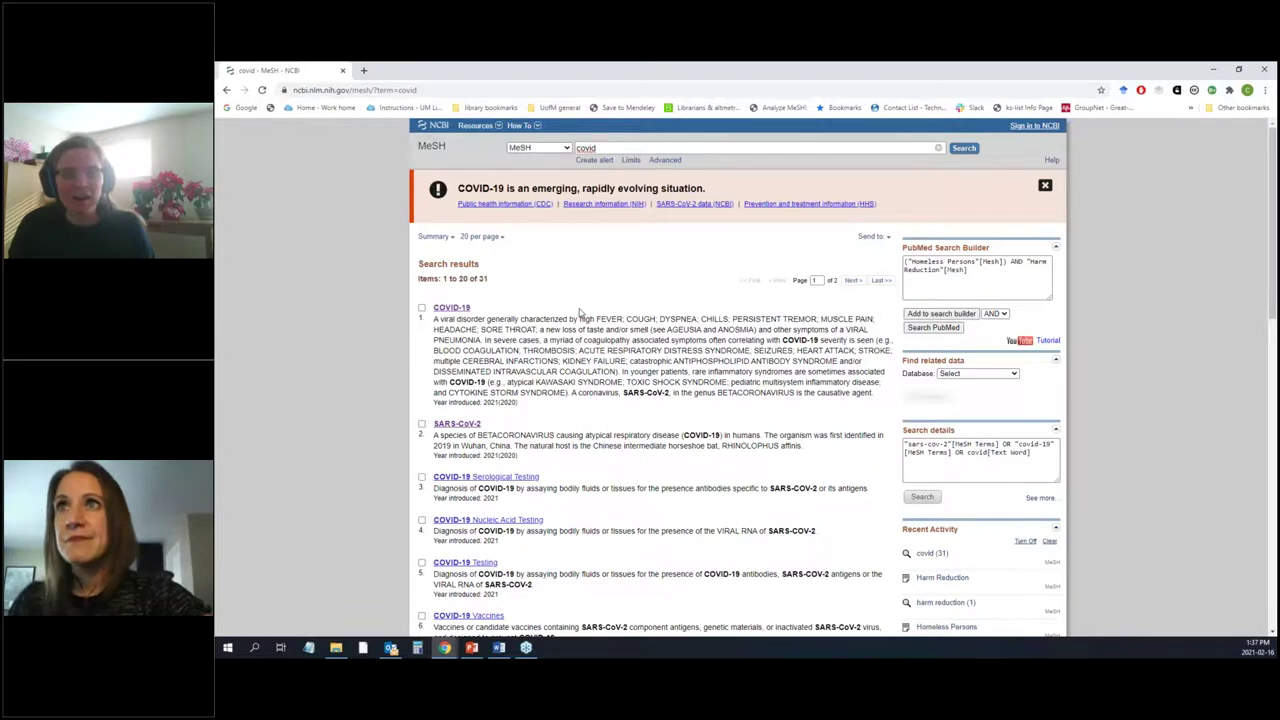
{"action": "scroll", "coordinate": [578, 311], "scroll_direction": "down", "scroll_amount": 1}
{"action": "scroll", "coordinate": [580, 314], "scroll_direction": "down", "scroll_amount": 1}
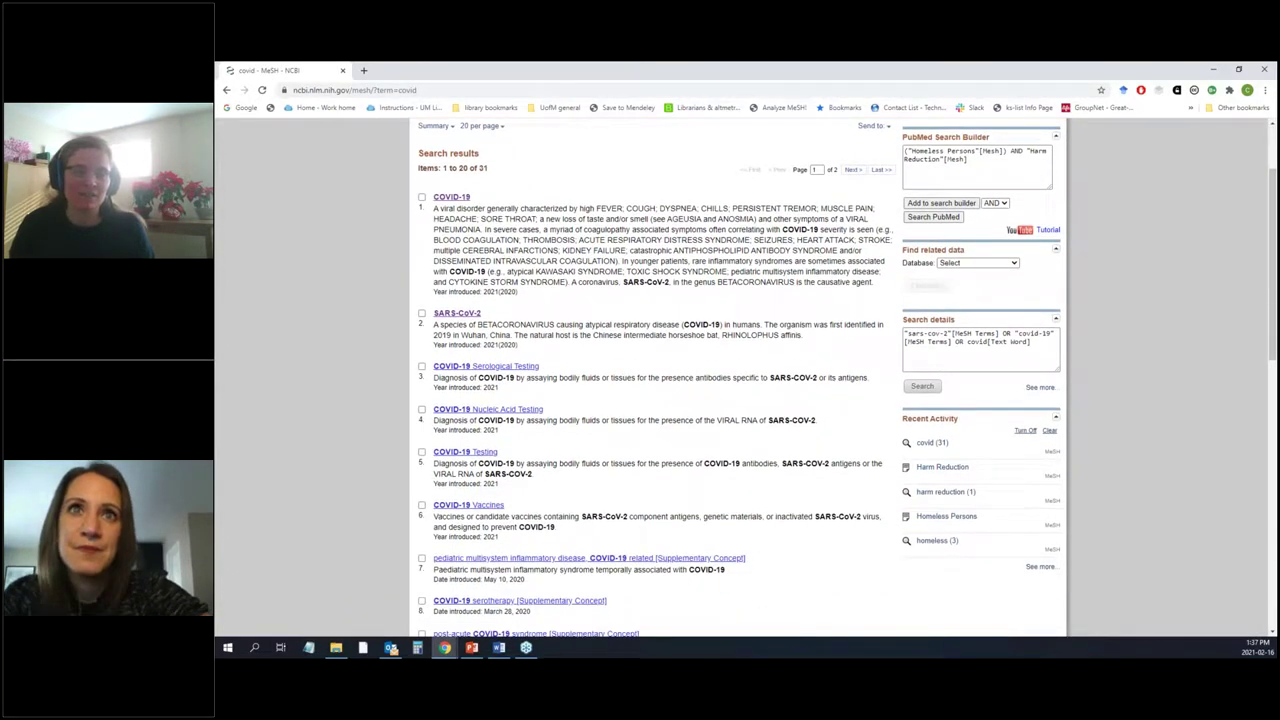
{"action": "scroll", "coordinate": [580, 314], "scroll_direction": "down", "scroll_amount": 4}
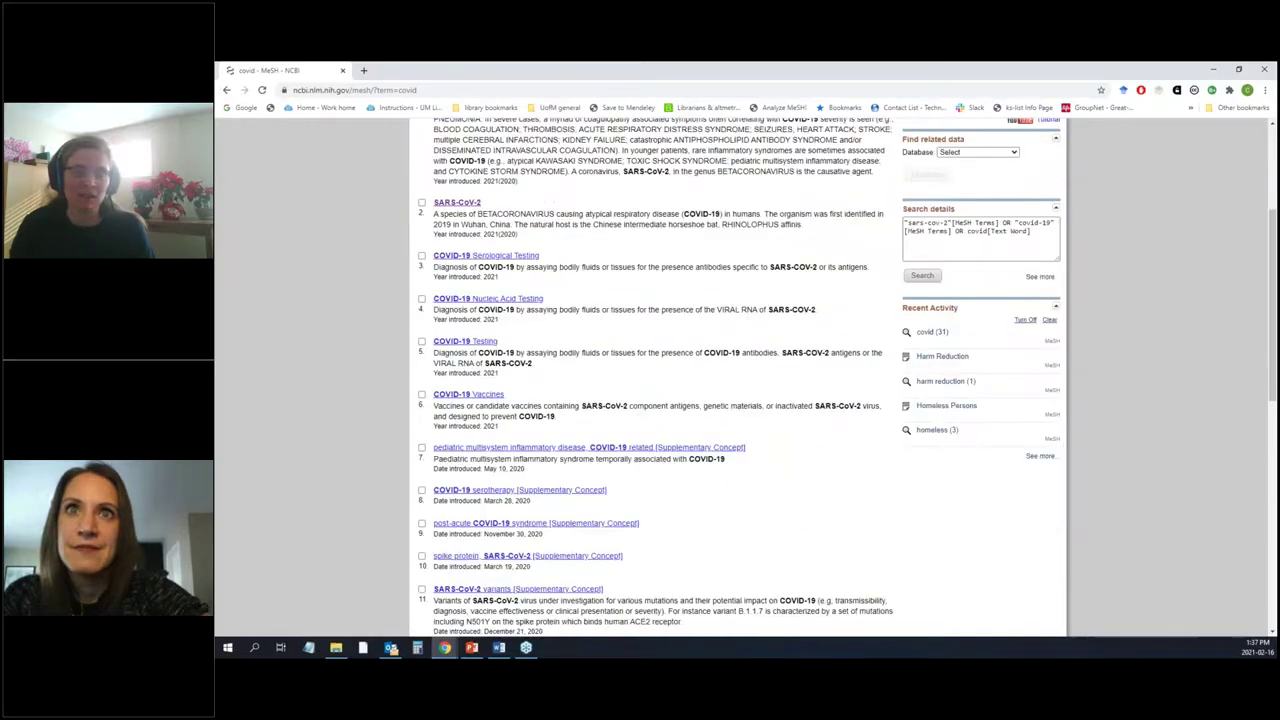
{"action": "scroll", "coordinate": [580, 314], "scroll_direction": "down", "scroll_amount": 3}
{"action": "scroll", "coordinate": [580, 314], "scroll_direction": "up", "scroll_amount": 9}
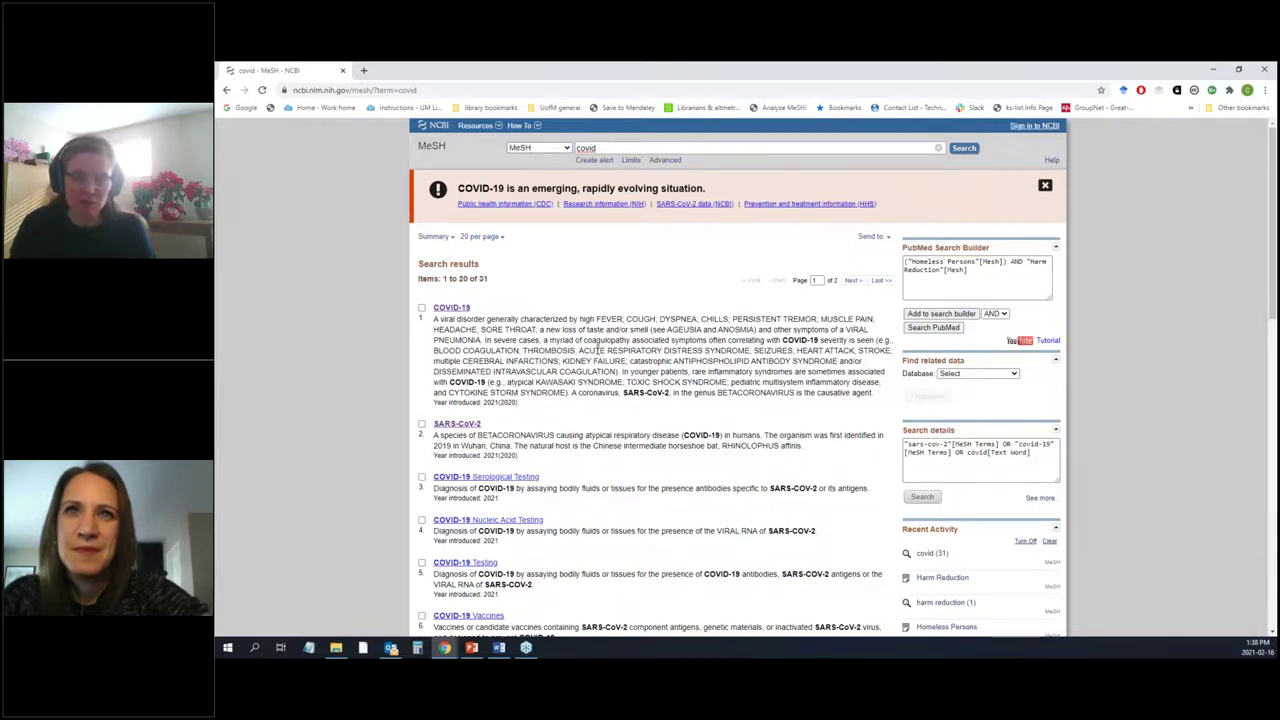
Step: Add the COVID-19 and SARS-CoV-2 headings to the search builder with AND and run the combined search in PubMed
{"action": "left_click", "coordinate": [421, 308]}
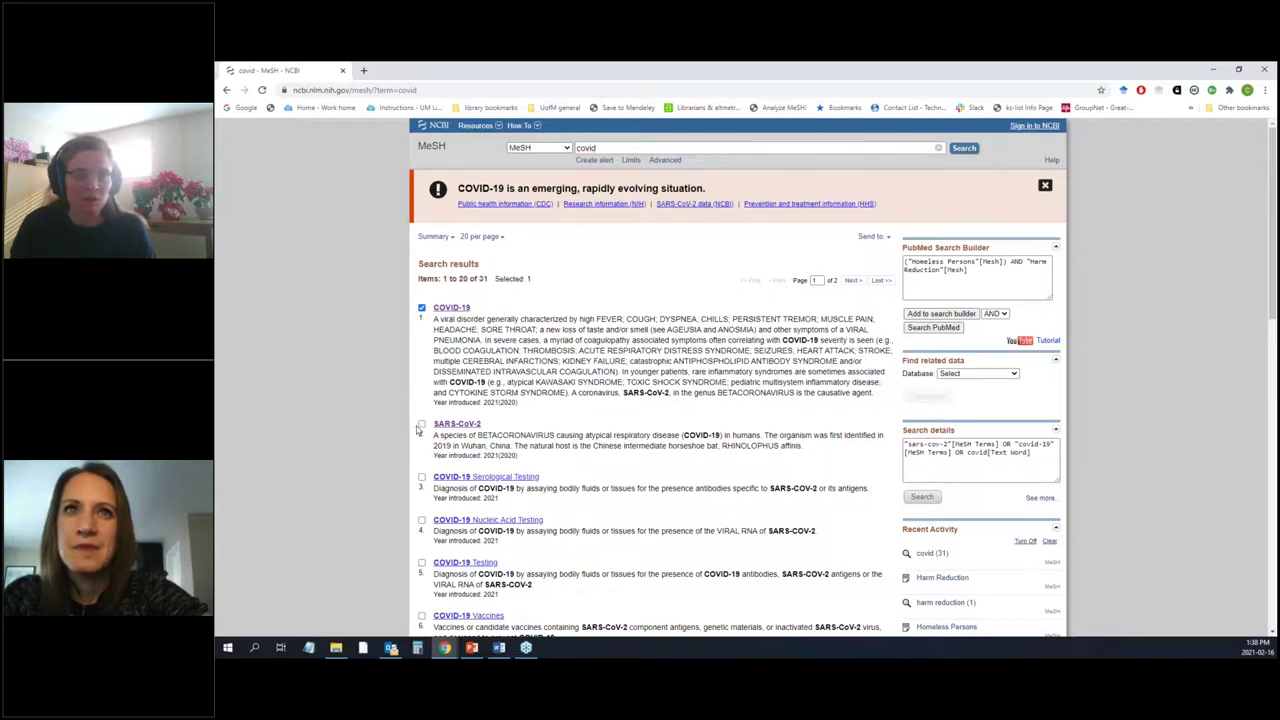
{"action": "left_click", "coordinate": [421, 424]}
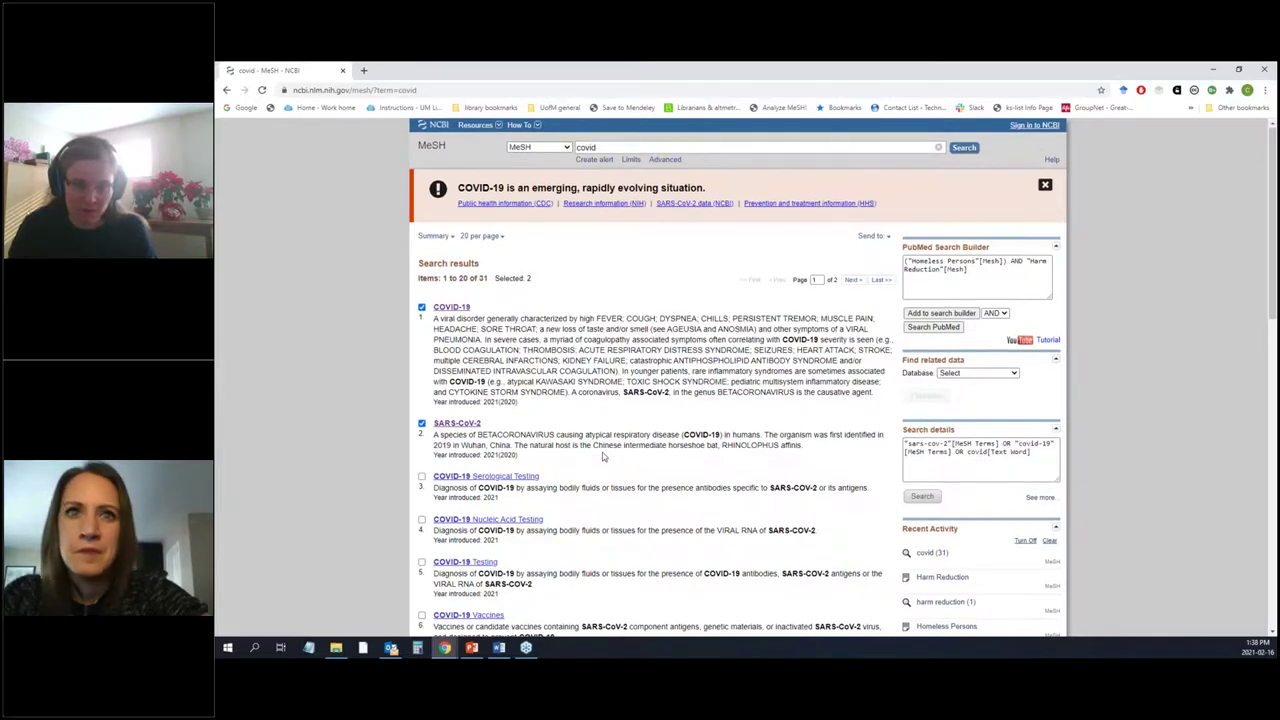
{"action": "scroll", "coordinate": [602, 457], "scroll_direction": "down", "scroll_amount": 3}
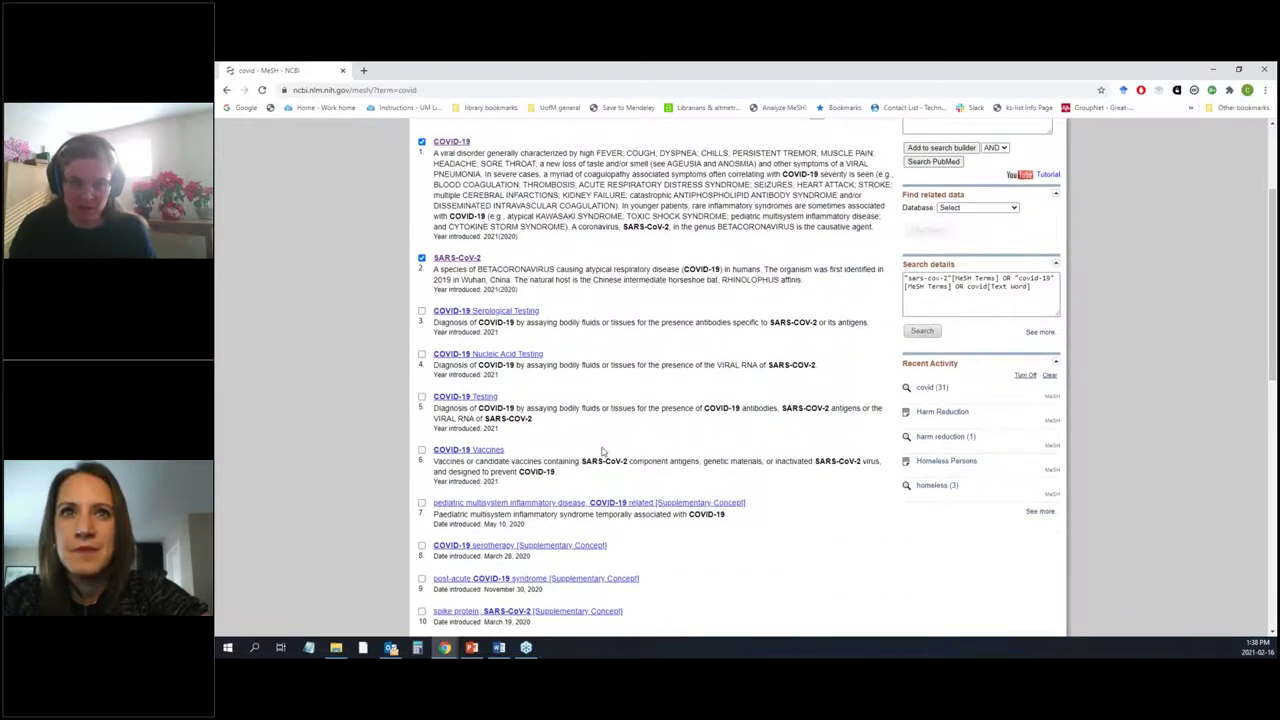
{"action": "scroll", "coordinate": [602, 452], "scroll_direction": "down", "scroll_amount": 1}
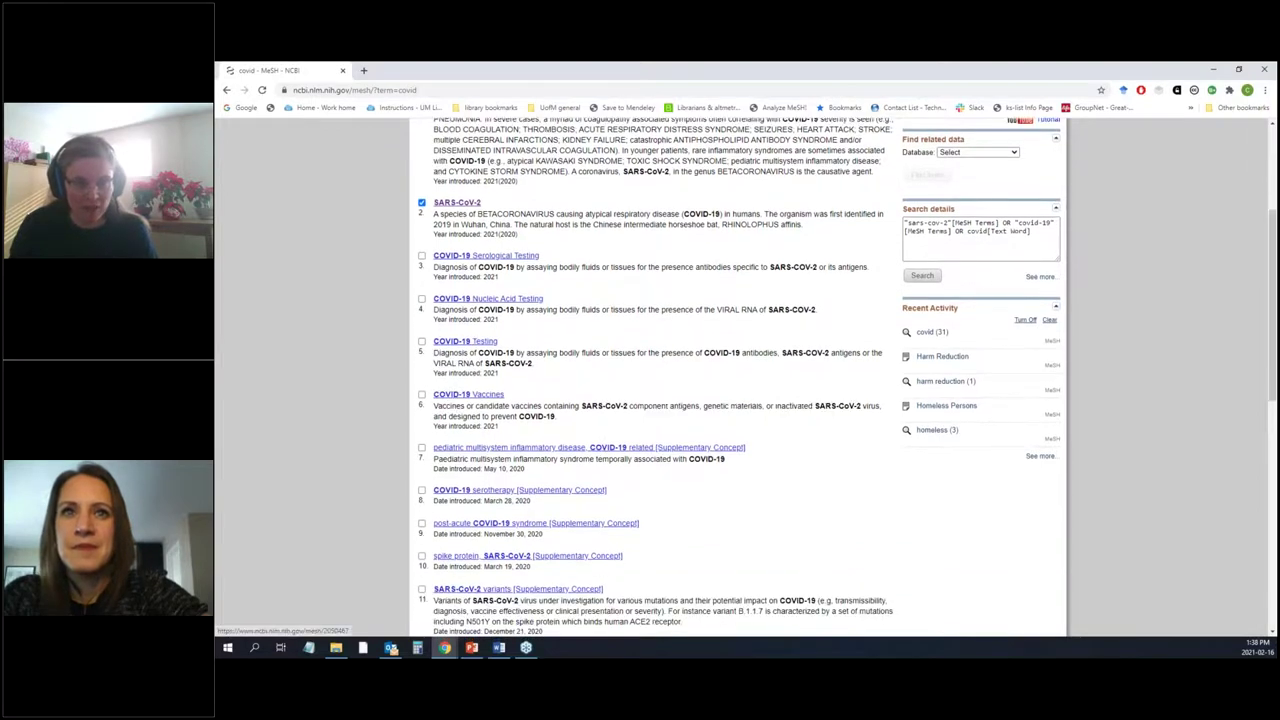
{"action": "scroll", "coordinate": [602, 452], "scroll_direction": "down", "scroll_amount": 3}
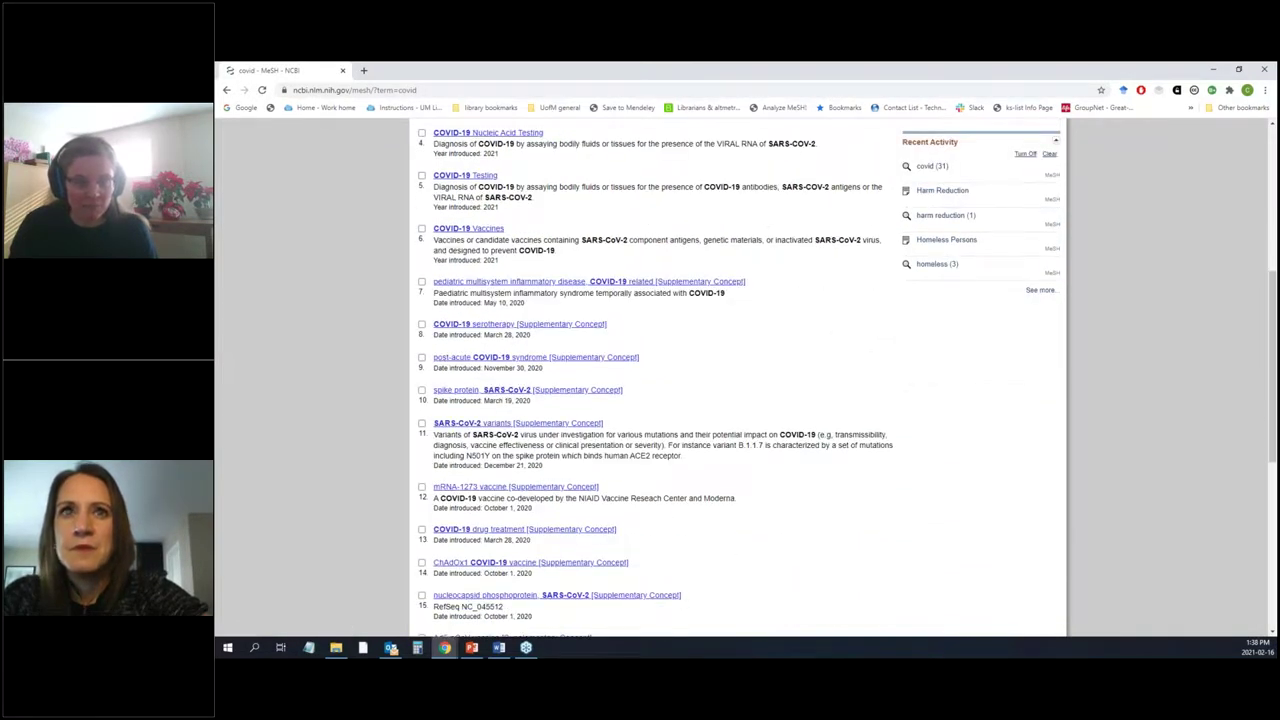
{"action": "scroll", "coordinate": [602, 452], "scroll_direction": "down", "scroll_amount": 1}
{"action": "scroll", "coordinate": [602, 452], "scroll_direction": "down", "scroll_amount": 3}
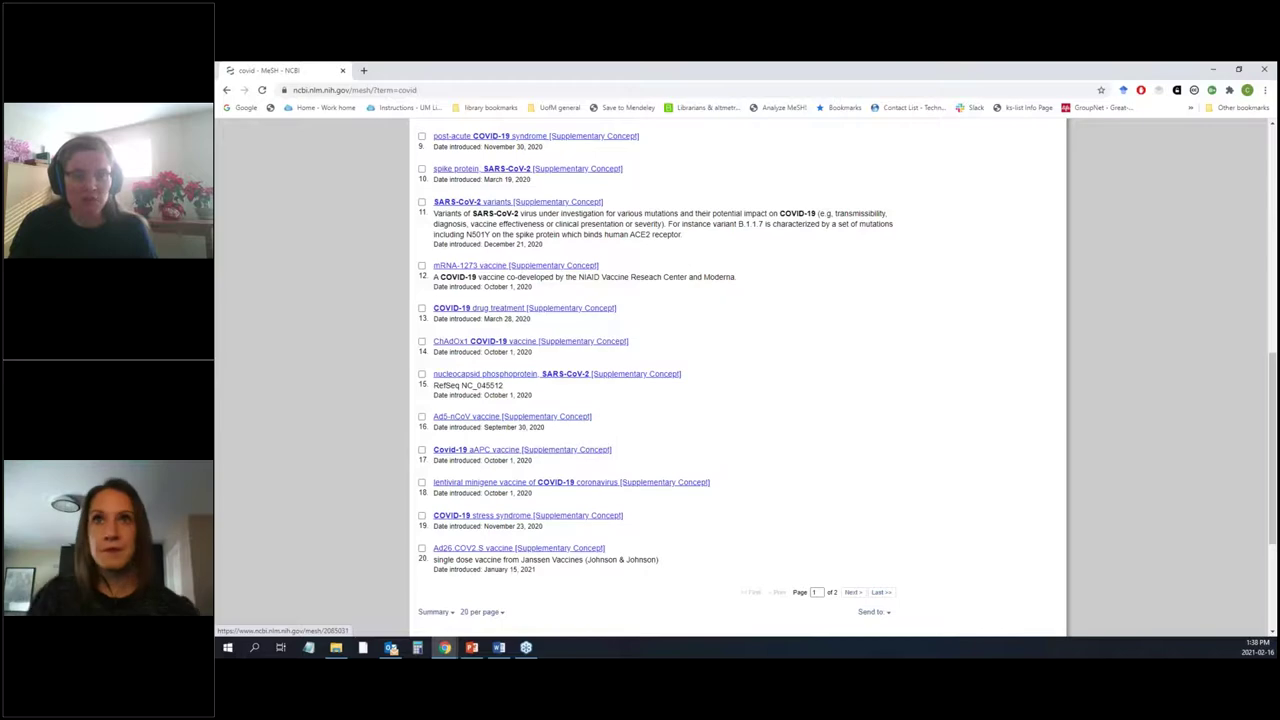
{"action": "scroll", "coordinate": [602, 450], "scroll_direction": "up", "scroll_amount": 10}
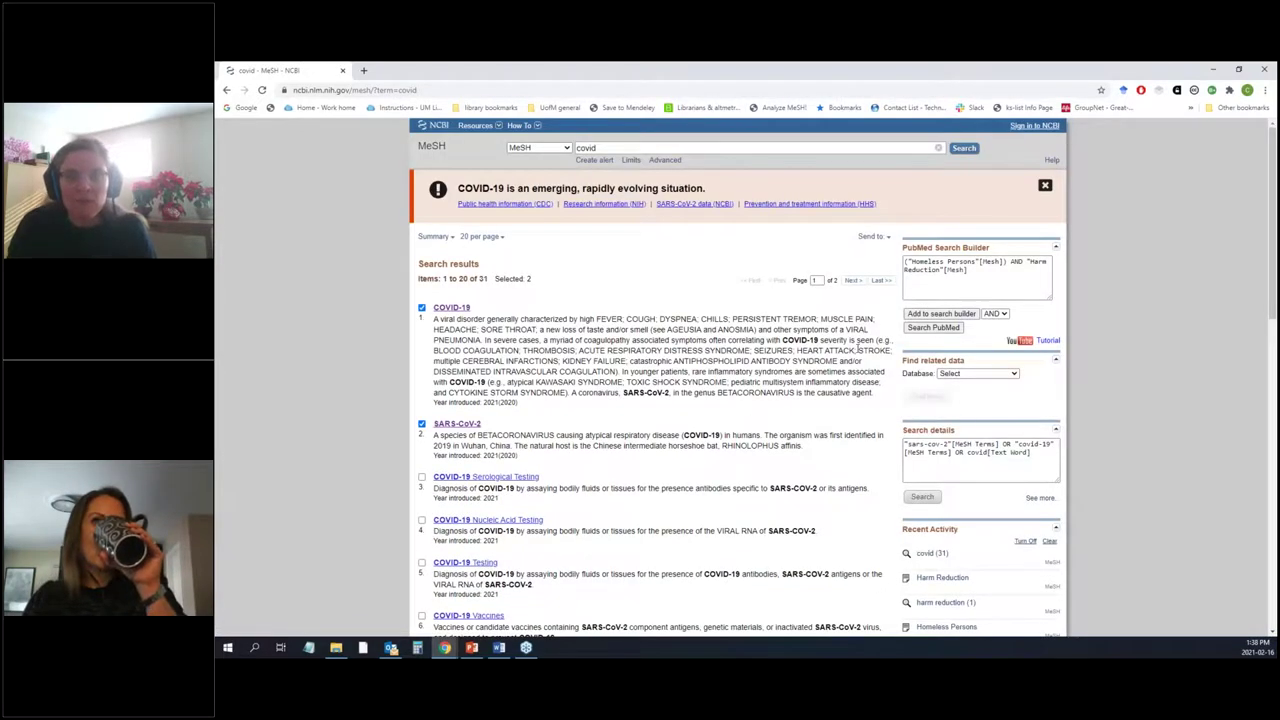
{"action": "left_click", "coordinate": [951, 313]}
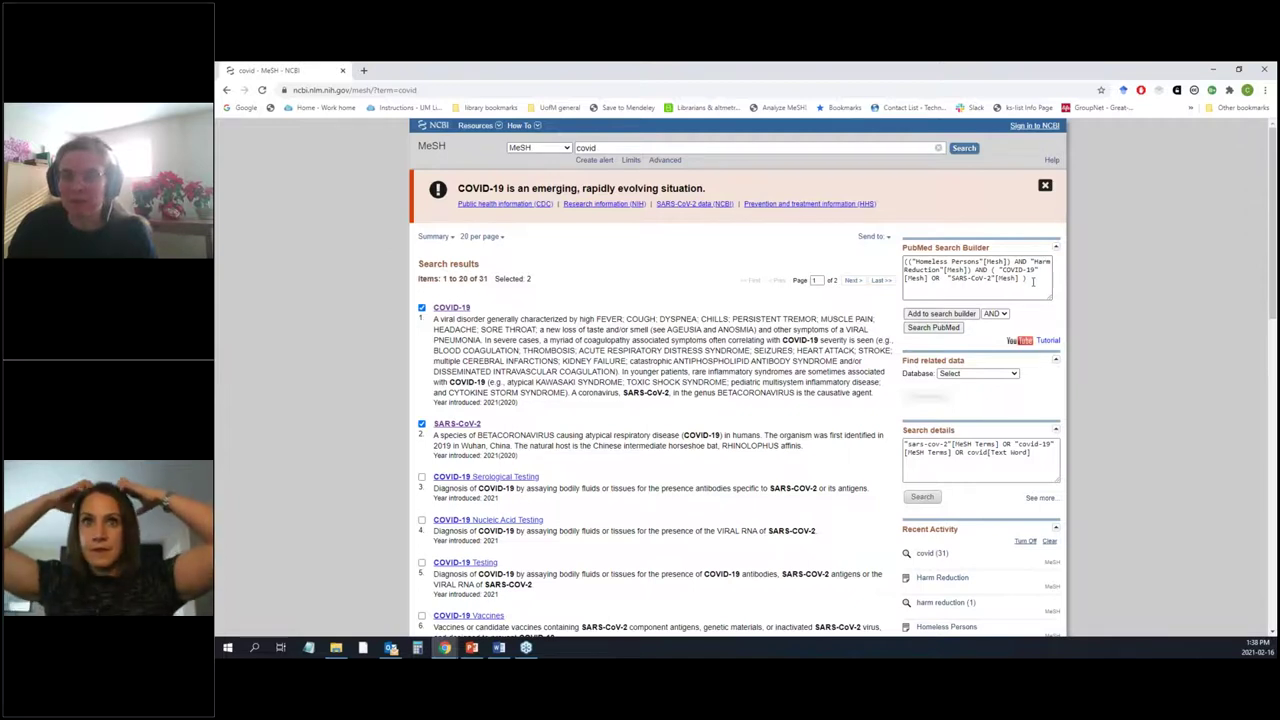
{"action": "left_click", "coordinate": [928, 329]}
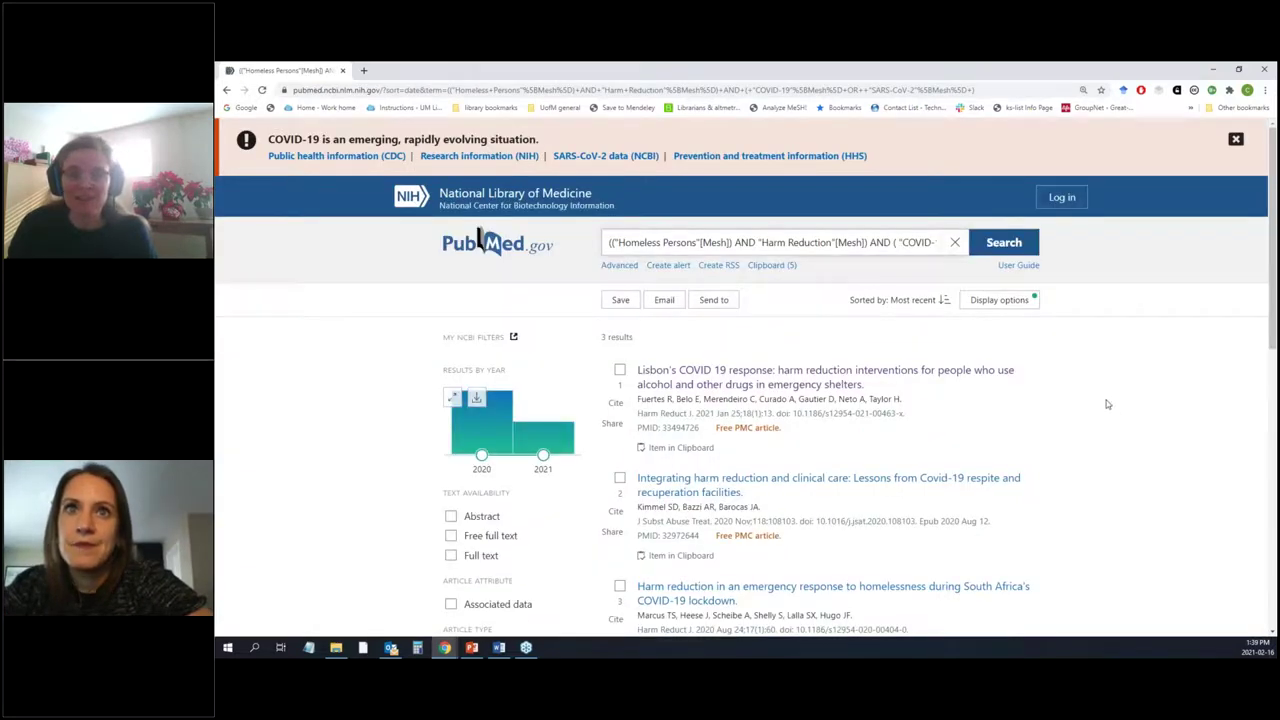
{"action": "scroll", "coordinate": [1106, 400], "scroll_direction": "down", "scroll_amount": 2}
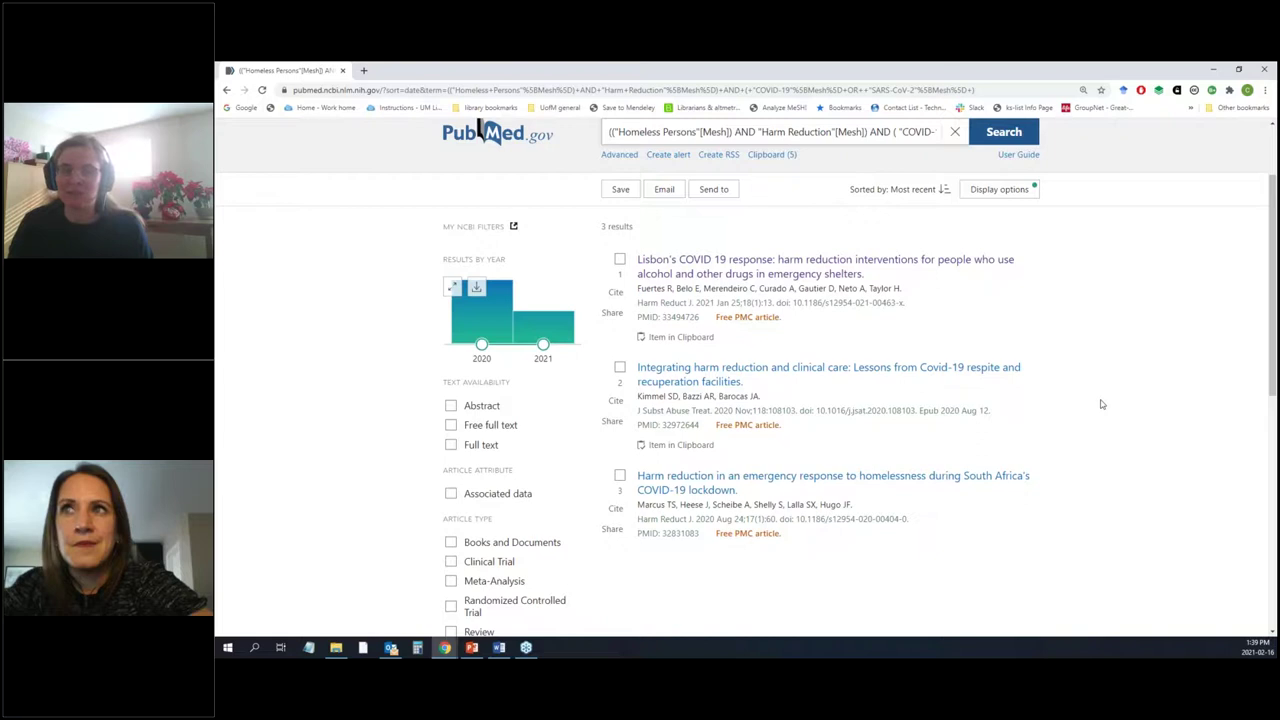
Step: Open the Lisbon COVID 19 response article and examine the MeSH terms listed in its record
{"action": "left_click", "coordinate": [949, 261]}
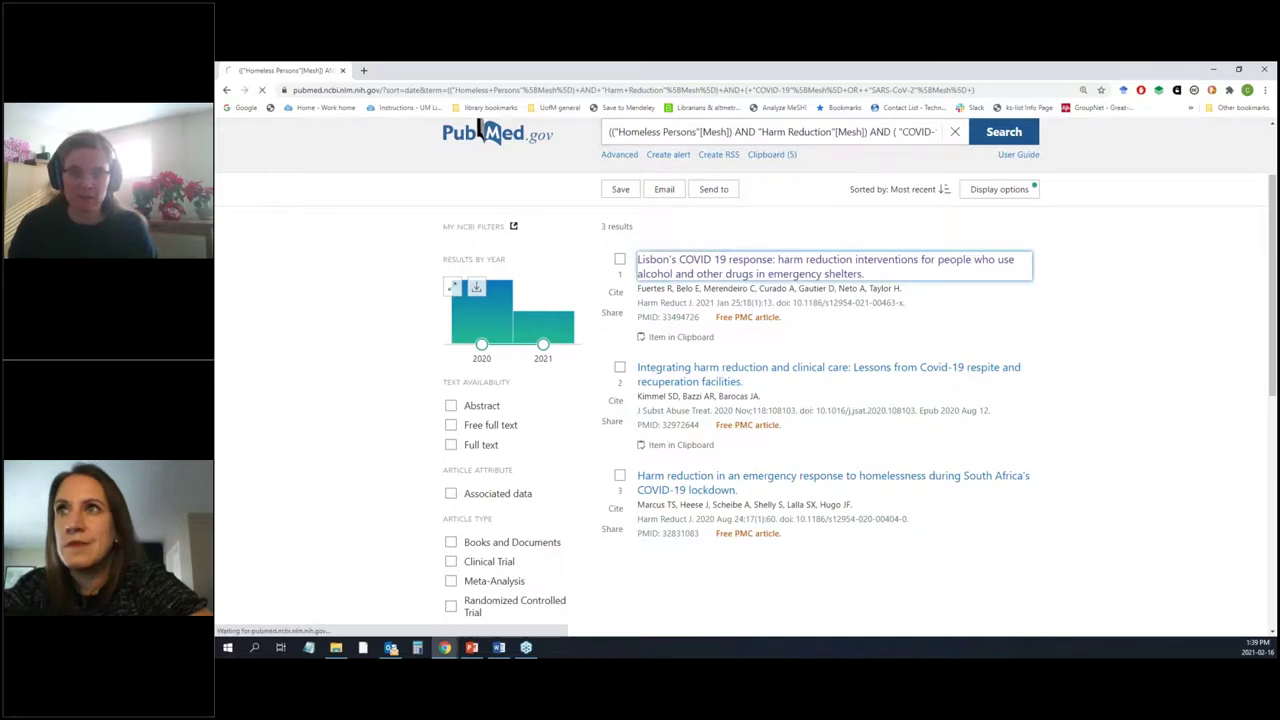
{"action": "scroll", "coordinate": [478, 128], "scroll_direction": "down", "scroll_amount": 4}
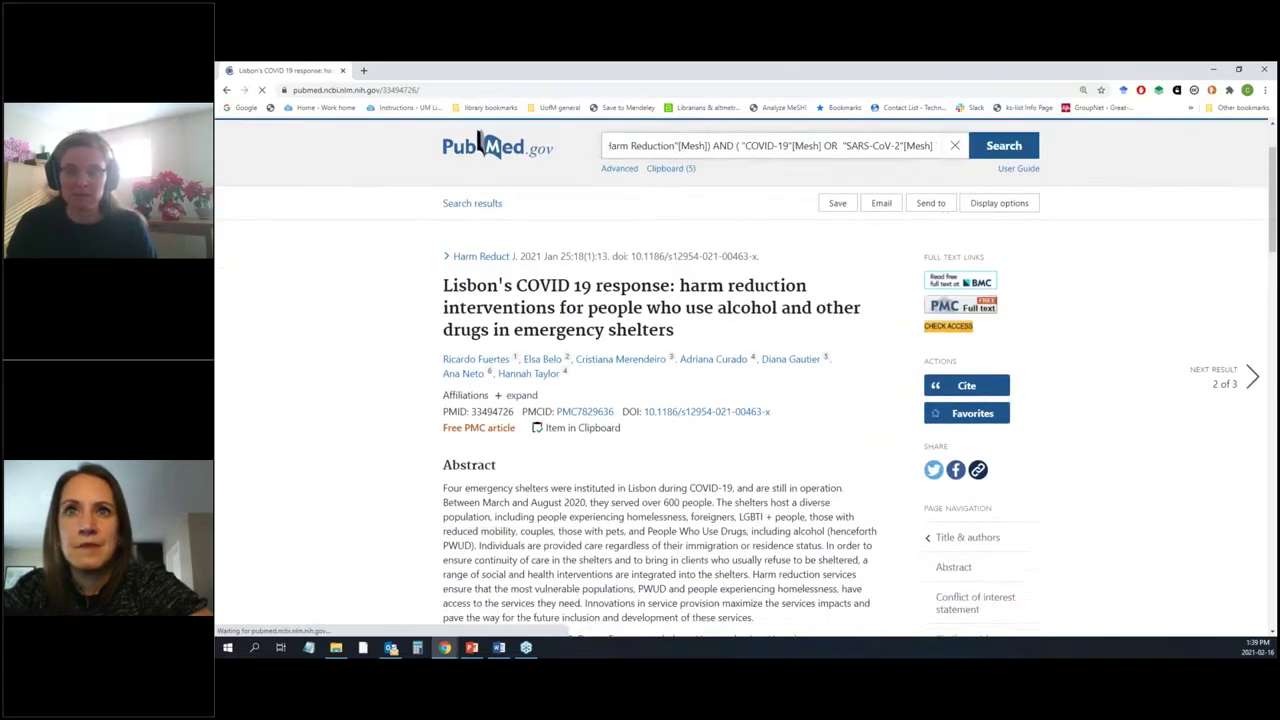
{"action": "scroll", "coordinate": [660, 380], "scroll_direction": "down", "scroll_amount": 5}
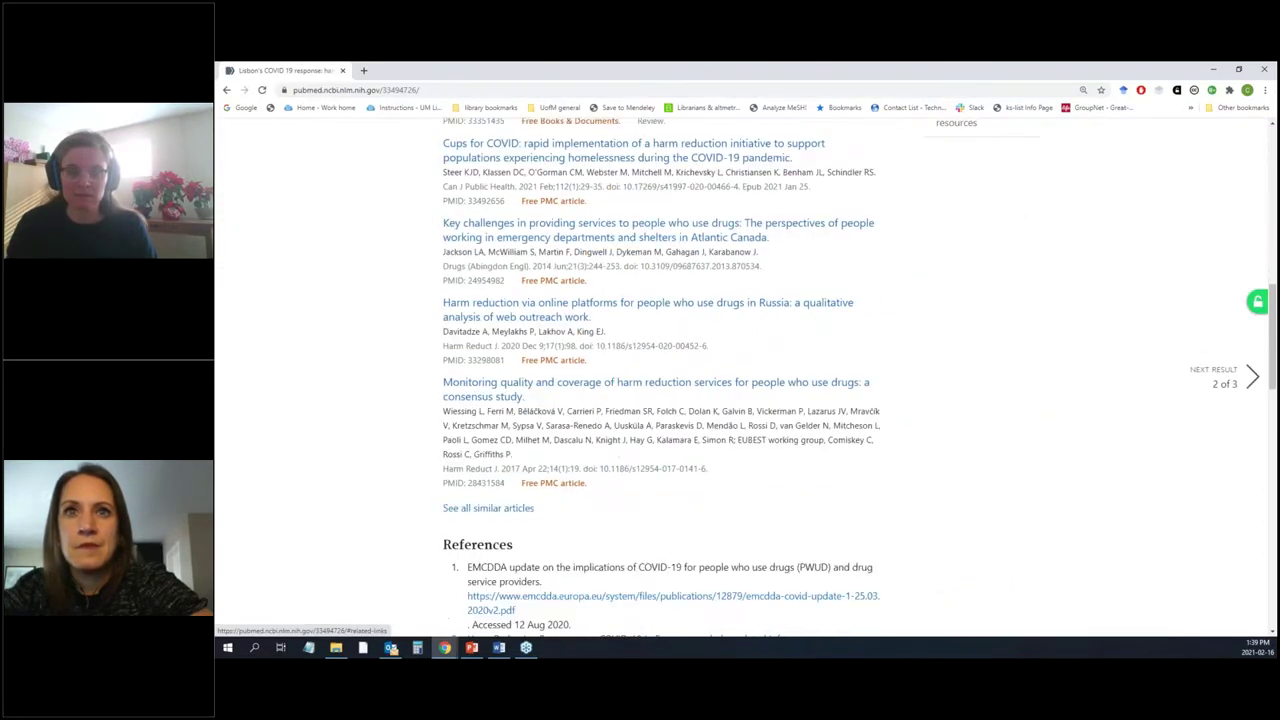
{"action": "scroll", "coordinate": [660, 380], "scroll_direction": "down", "scroll_amount": 2}
{"action": "scroll", "coordinate": [917, 263], "scroll_direction": "down", "scroll_amount": 6}
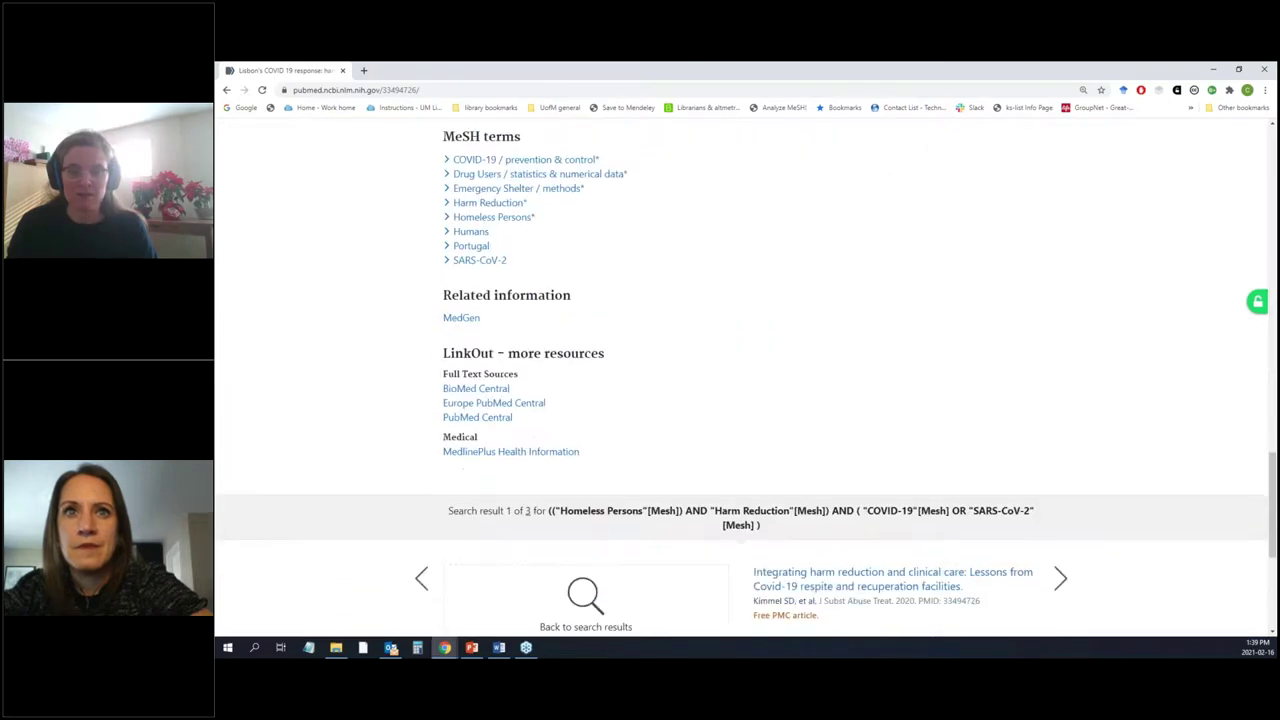
{"action": "scroll", "coordinate": [917, 263], "scroll_direction": "up", "scroll_amount": 1}
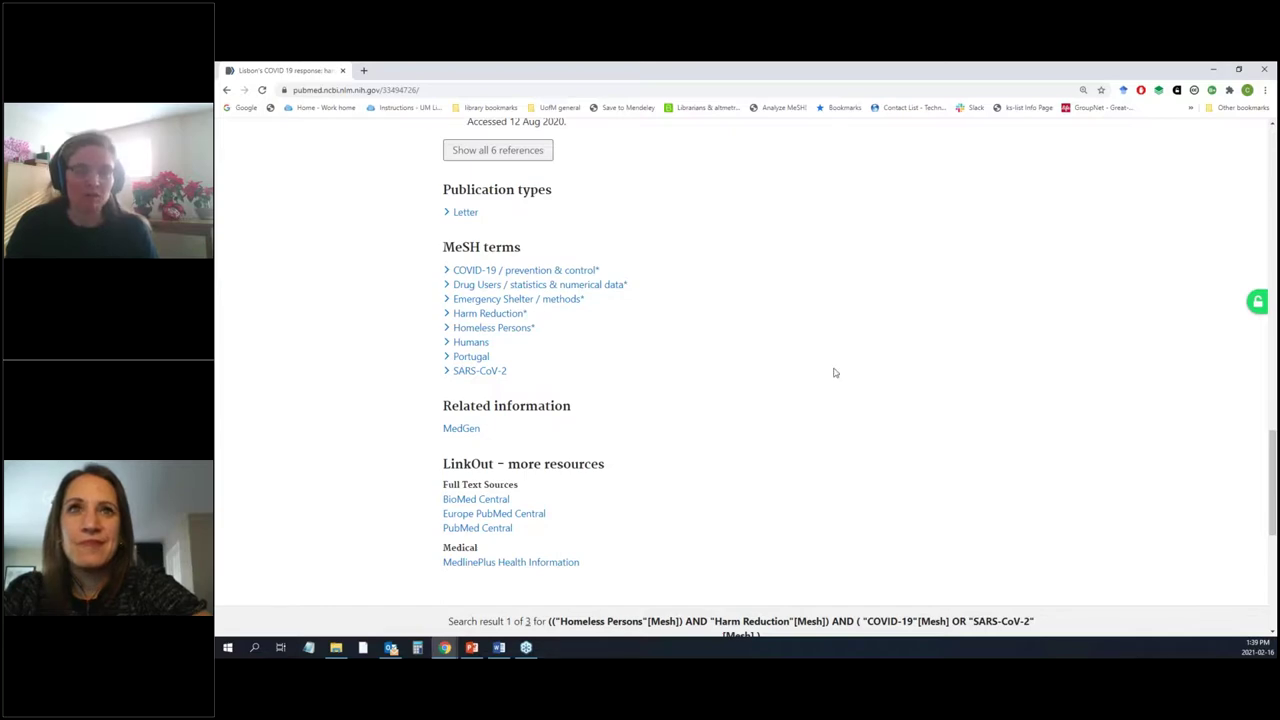
{"action": "scroll", "coordinate": [835, 373], "scroll_direction": "down", "scroll_amount": 1}
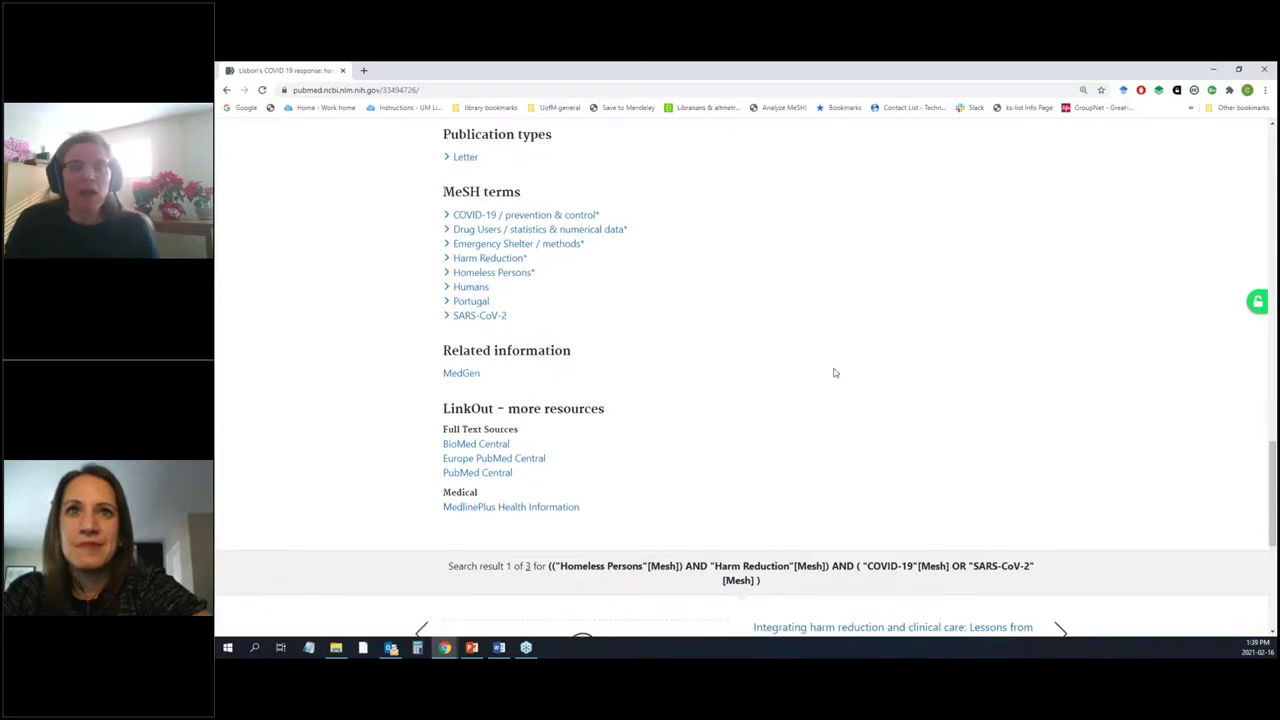
{"action": "scroll", "coordinate": [835, 373], "scroll_direction": "up", "scroll_amount": 20}
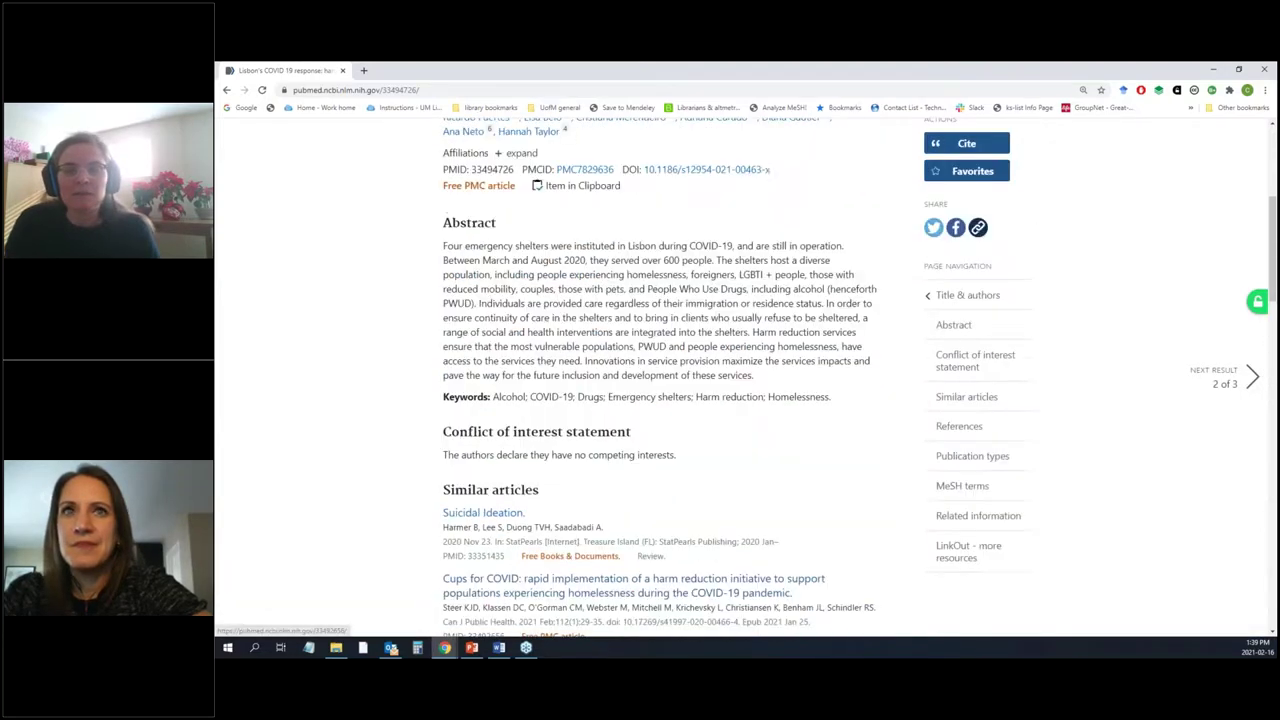
{"action": "scroll", "coordinate": [835, 373], "scroll_direction": "up", "scroll_amount": 4}
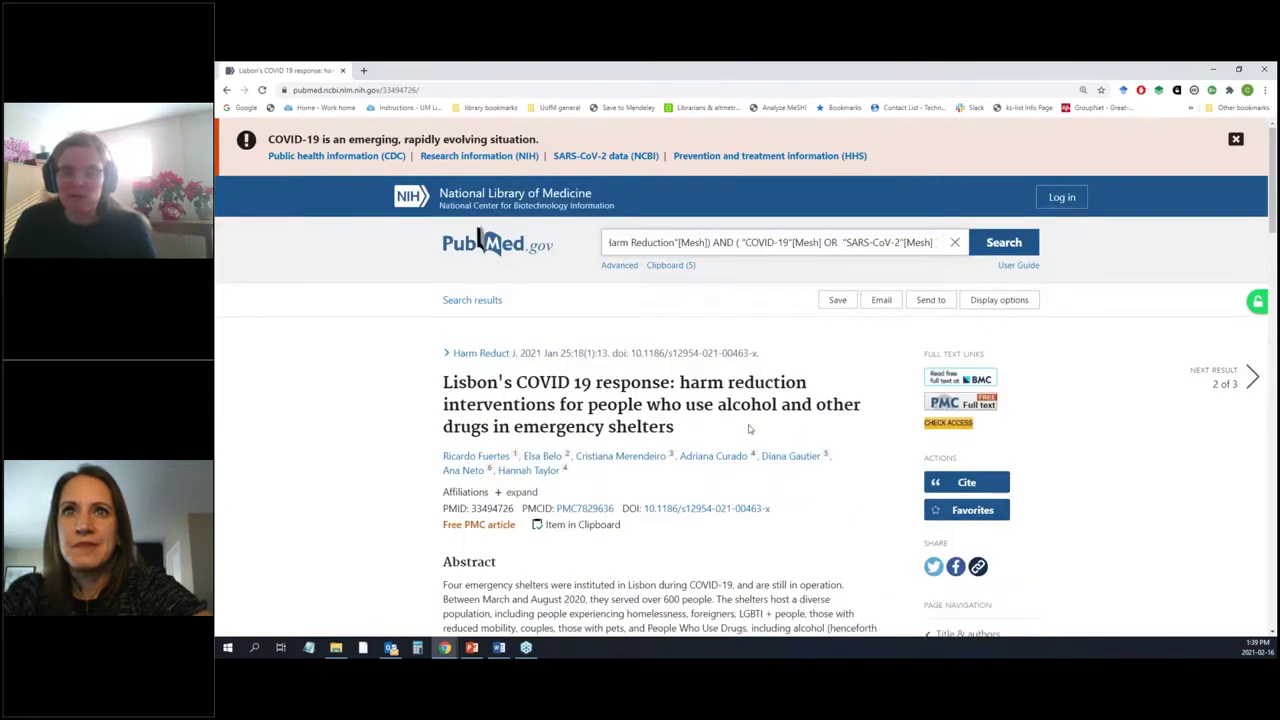